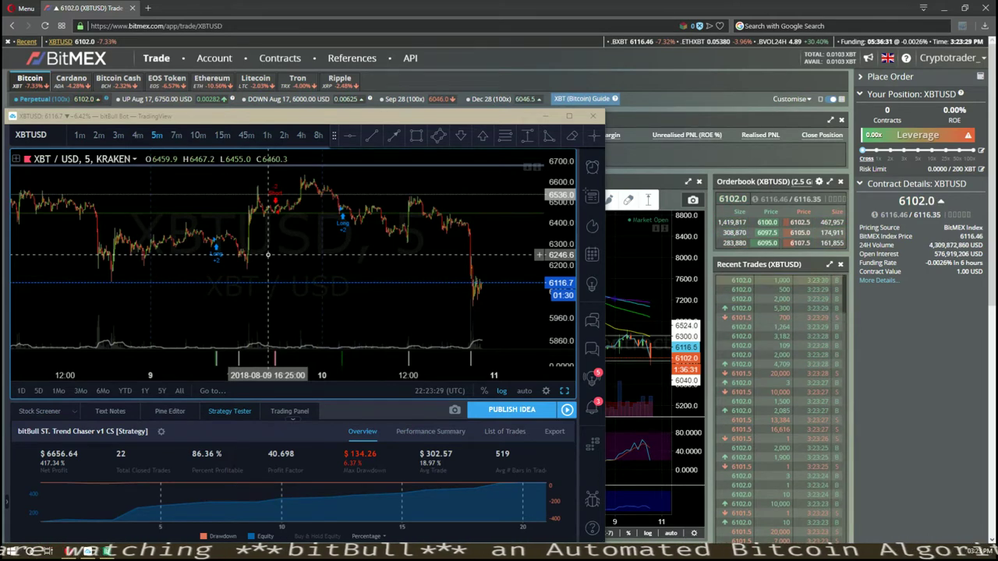
Step: Maximize the TradingView chart window and turn on automatic price scaling to show the strategy's recent XBTUSD trades
mouse_move(278, 355)
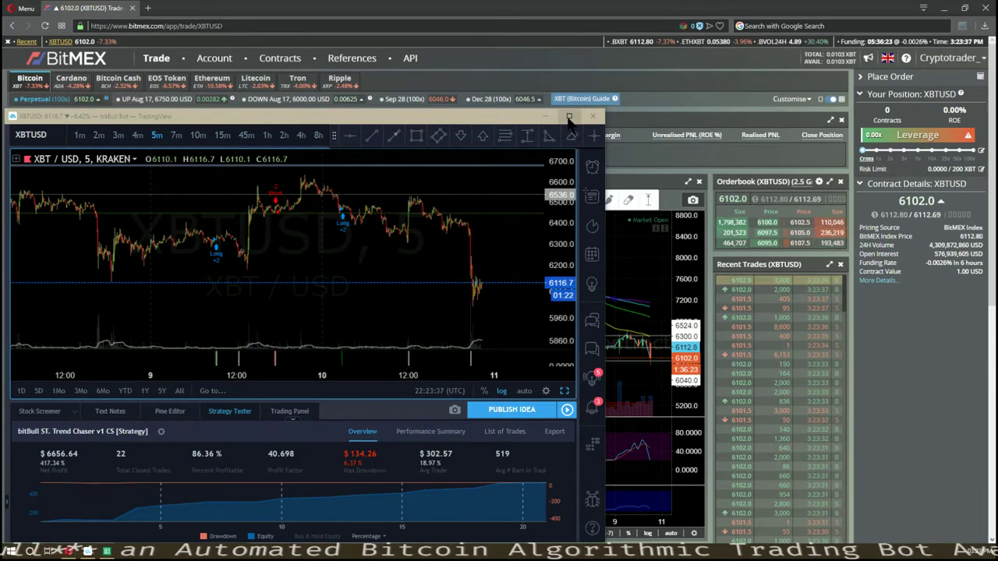
click(569, 117)
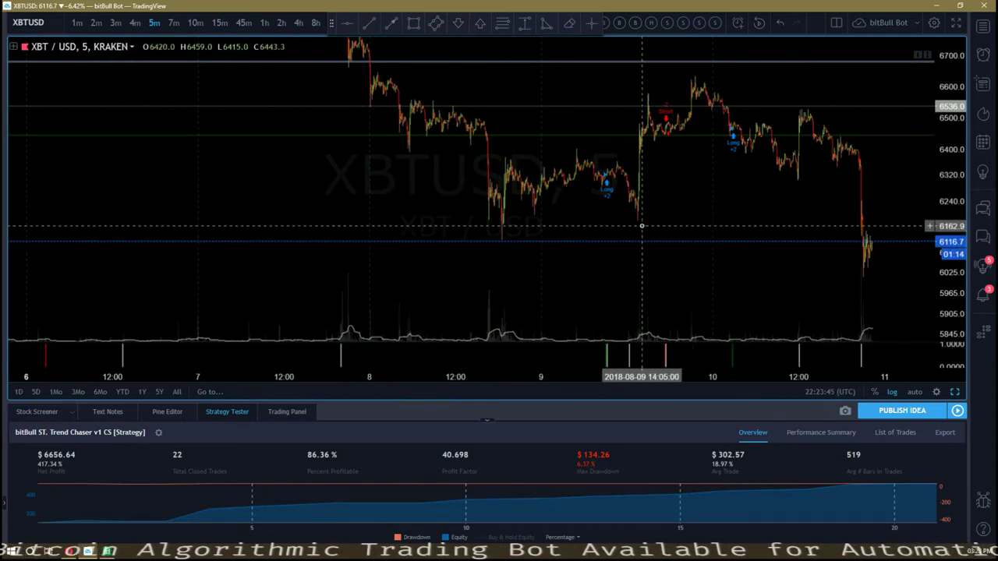
scroll(564, 207, down, 2)
scroll(564, 207, down, 2)
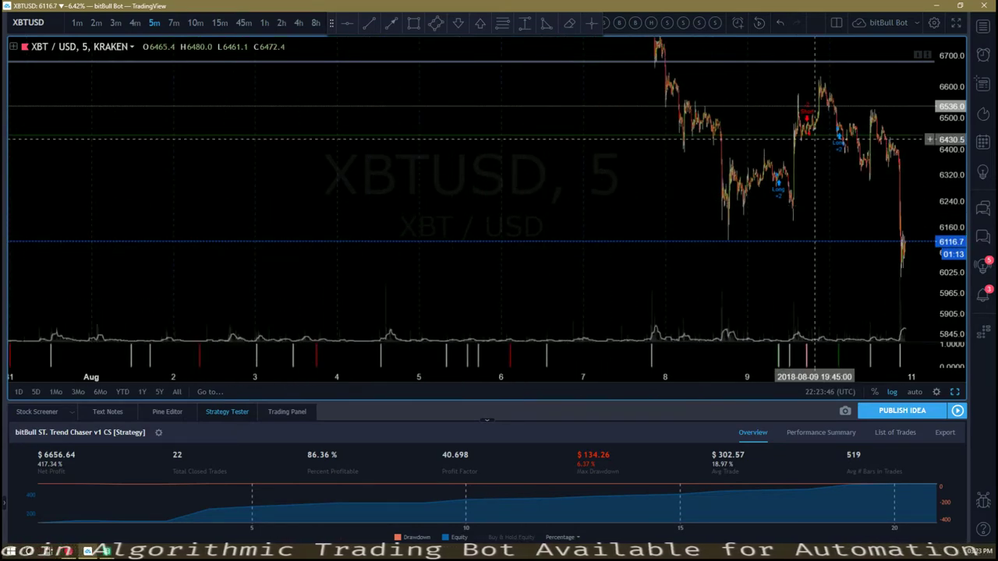
click(914, 392)
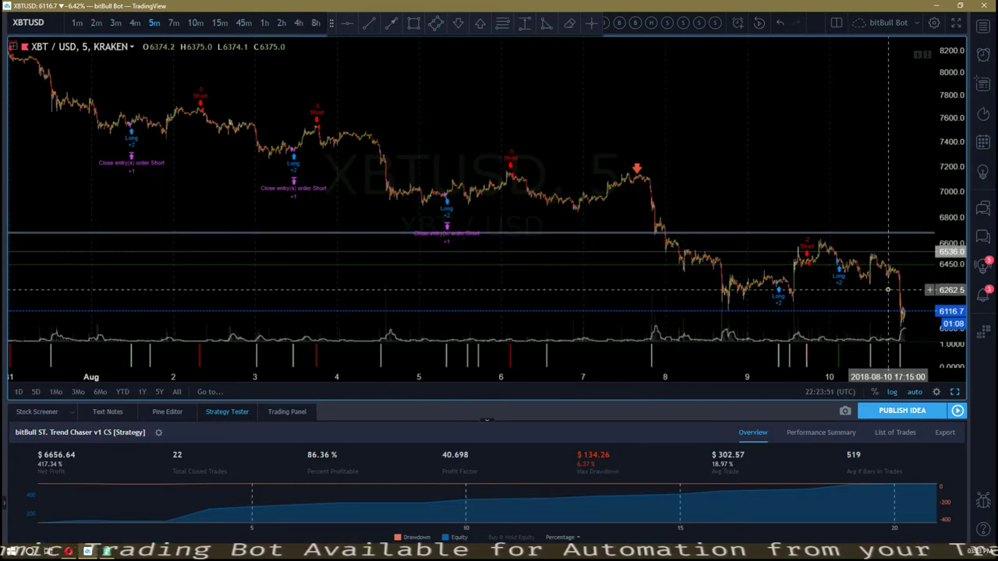
scroll(842, 281, up, 1)
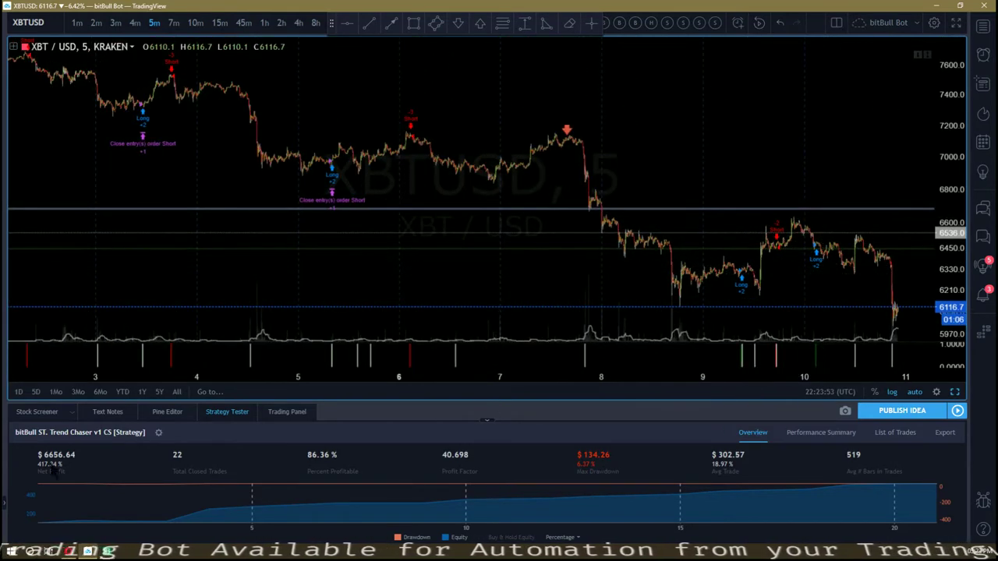
scroll(795, 288, up, 2)
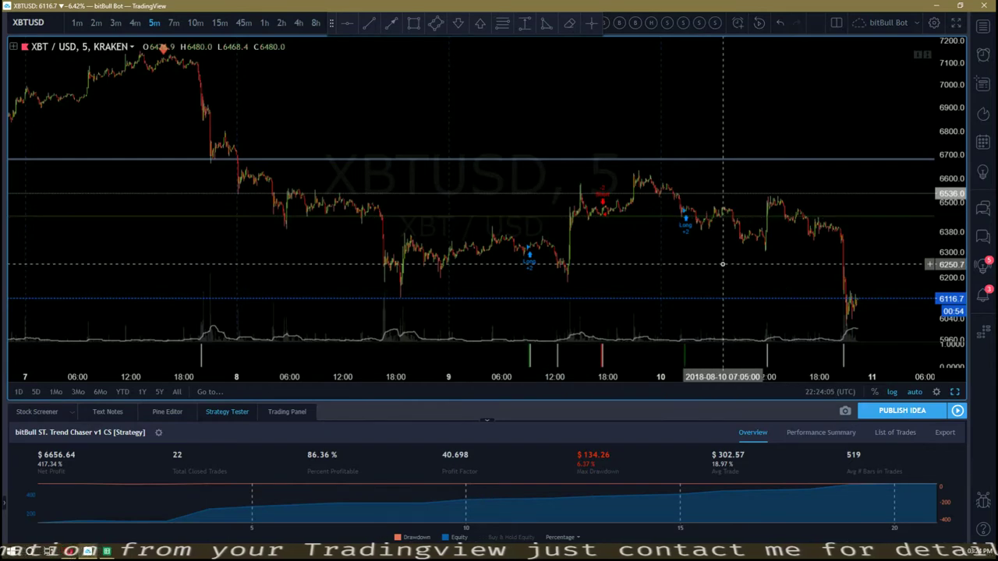
scroll(718, 242, up, 2)
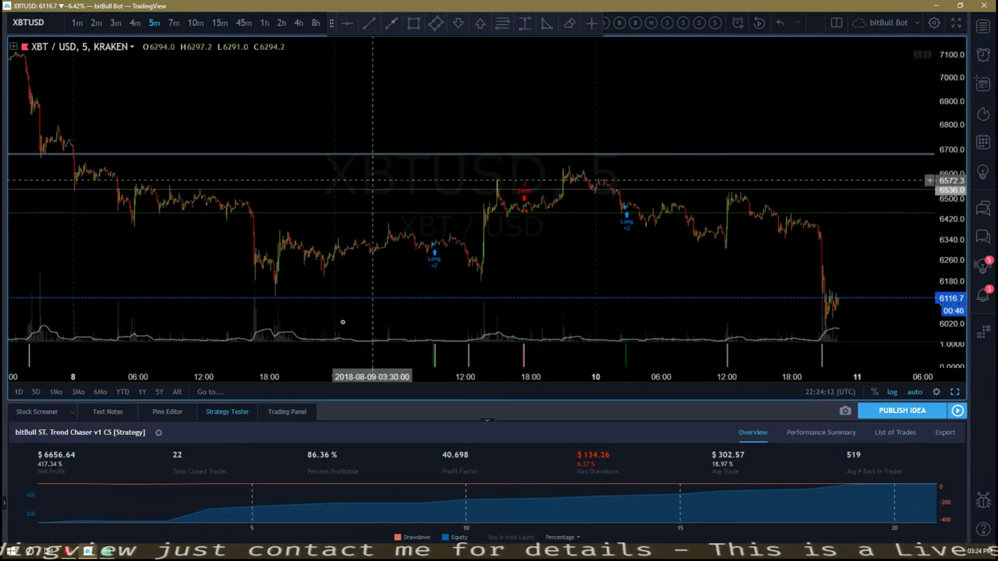
Step: Look over the bitBull ST. Trend Chaser strategy's inputs and open the Data Window beside the chart
click(157, 433)
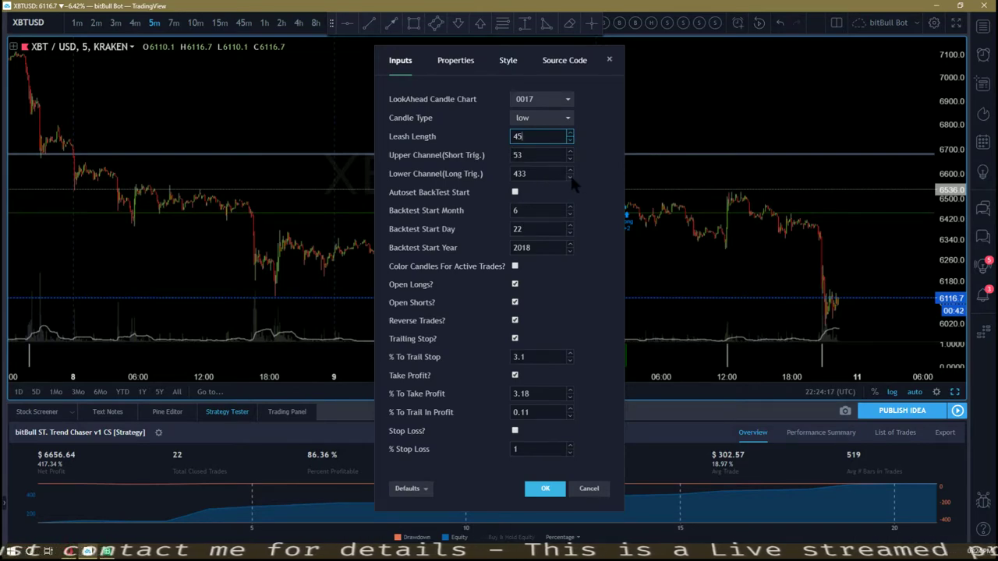
click(545, 488)
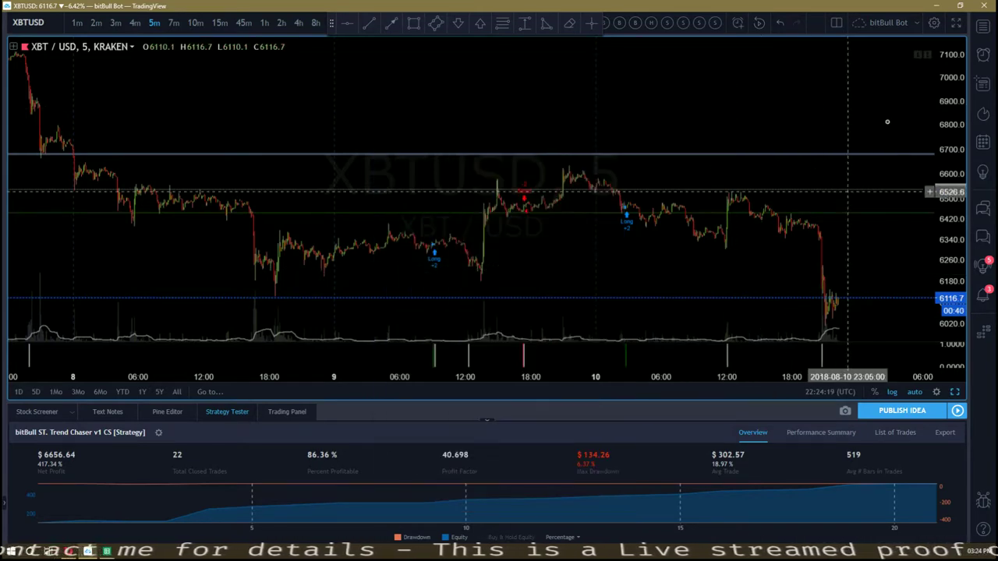
click(983, 85)
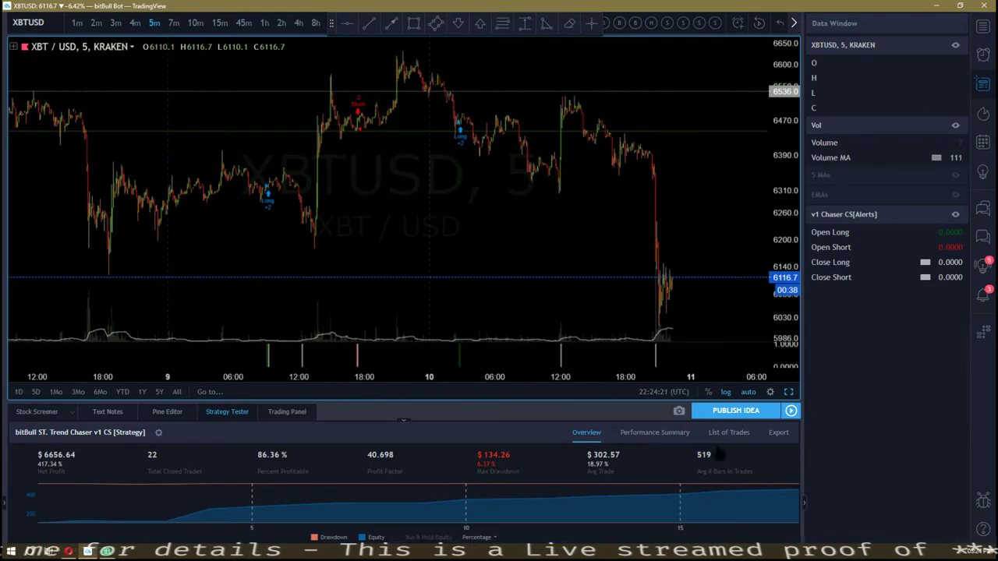
Step: Move the strategy's settings dialog aside, set Backtest Start Month to 5 and apply it
click(158, 432)
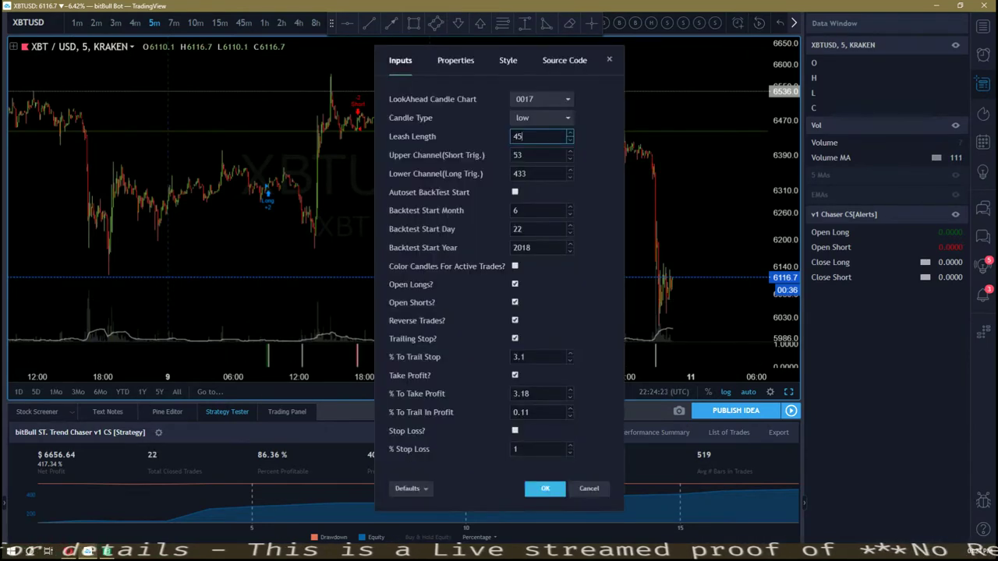
drag(377, 46, 780, 55)
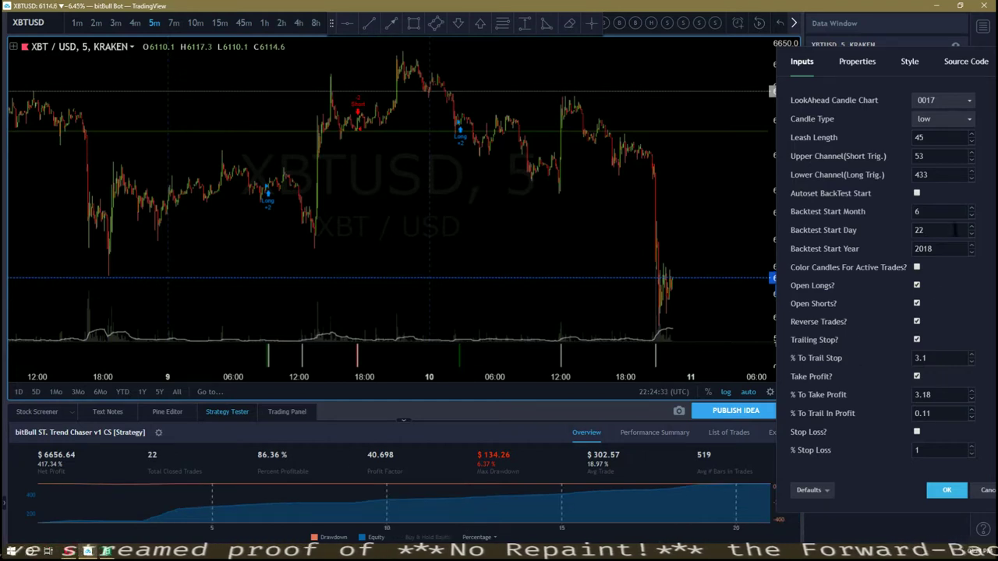
double_click(917, 211)
text(5)
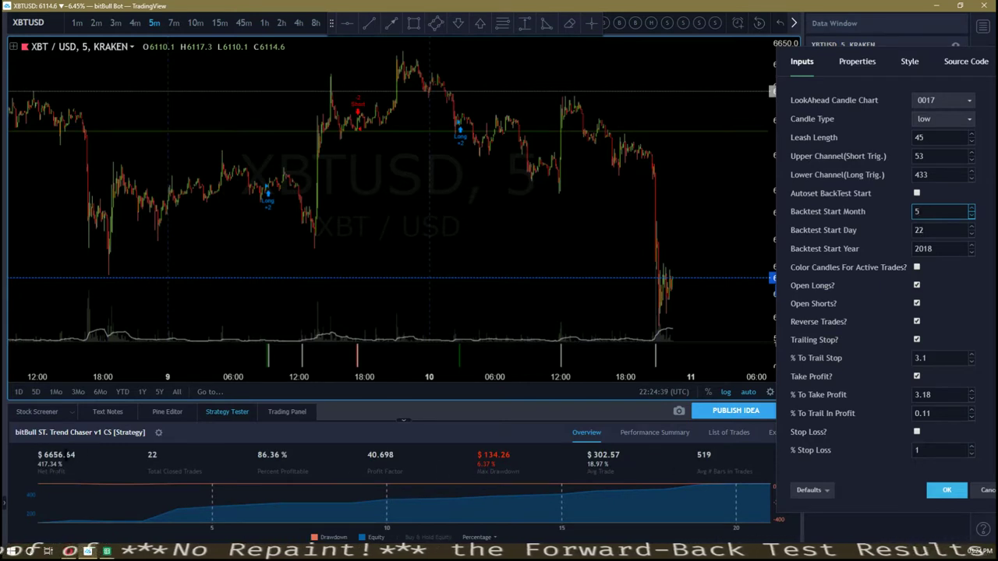
click(946, 489)
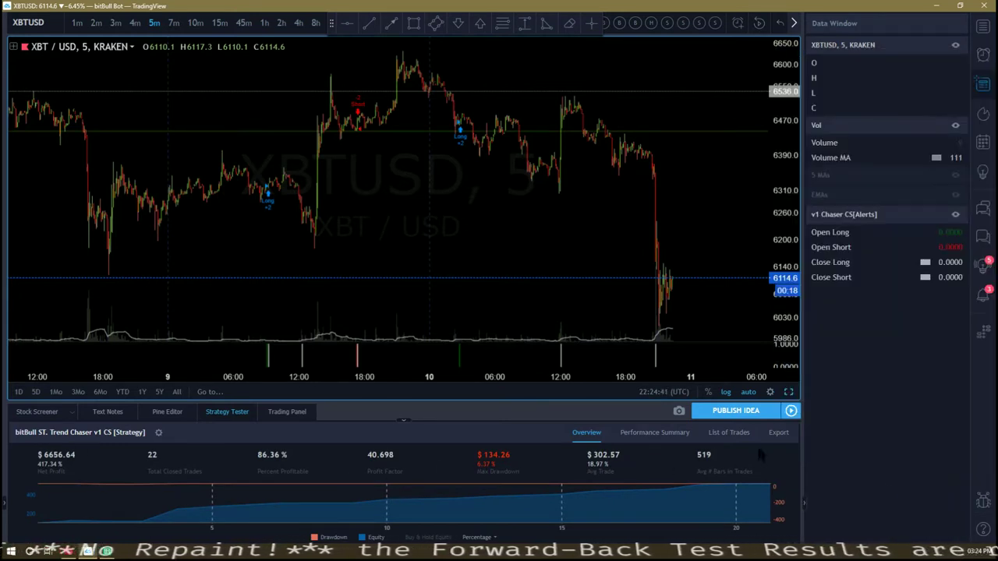
Step: Check the first dates in the strategy's list of trades against the system calendar and return to the overview
click(728, 433)
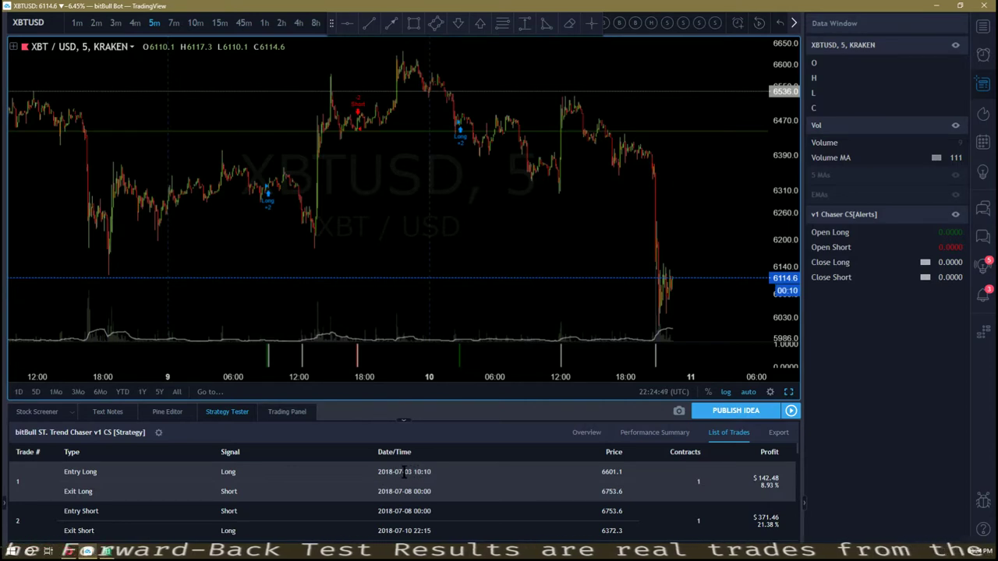
click(971, 552)
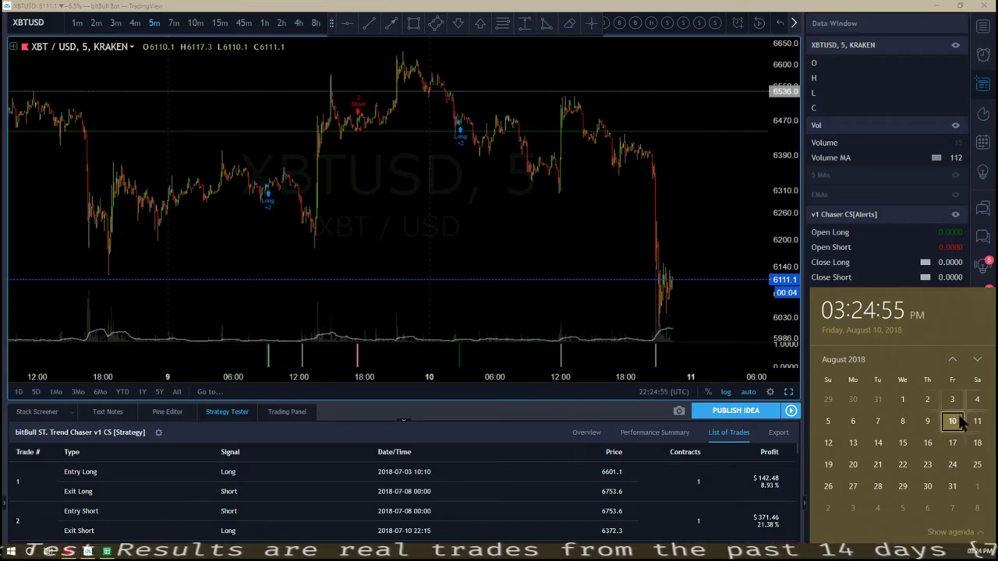
click(970, 552)
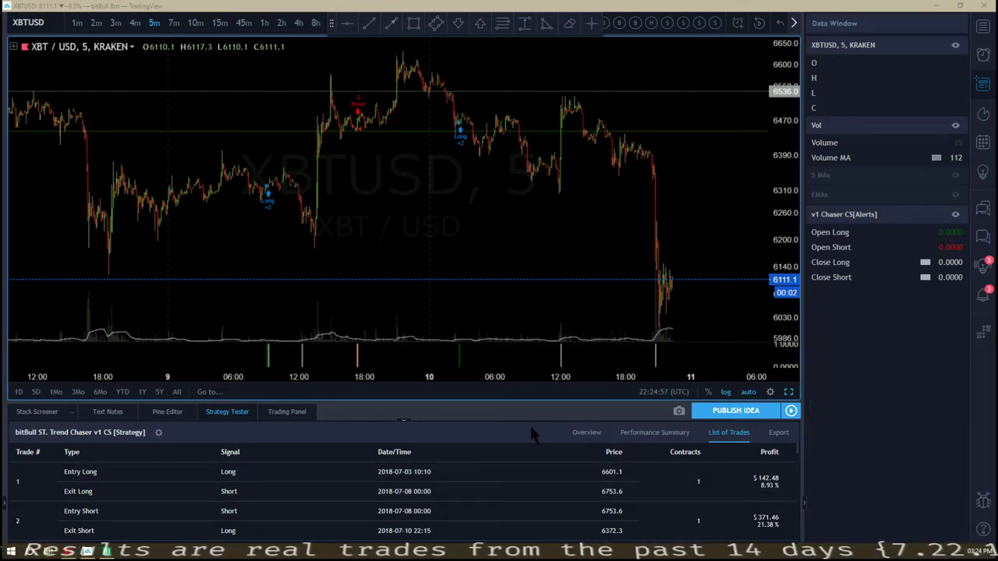
click(589, 433)
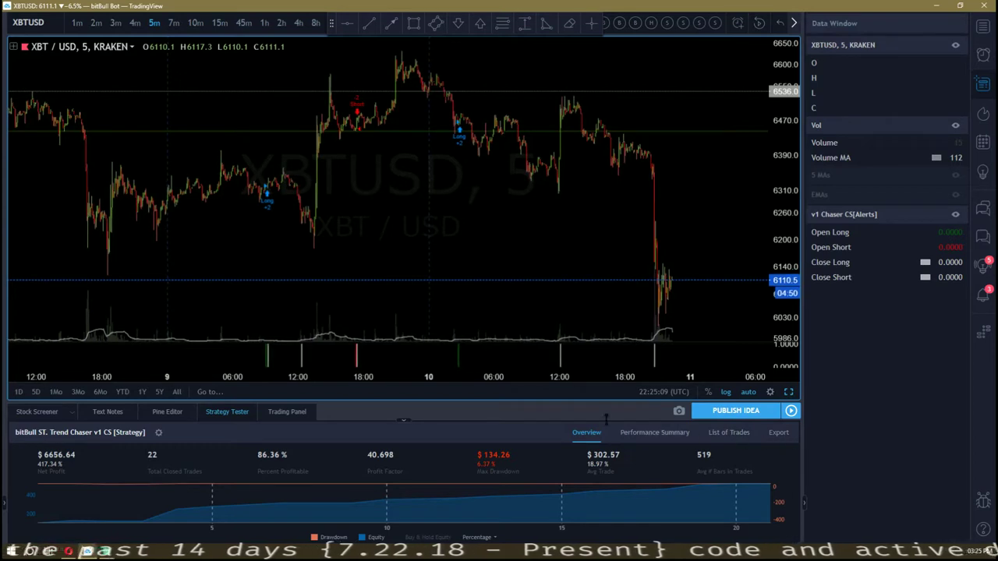
Step: Set the strategy's backtest start to month 8 and day 3
click(158, 433)
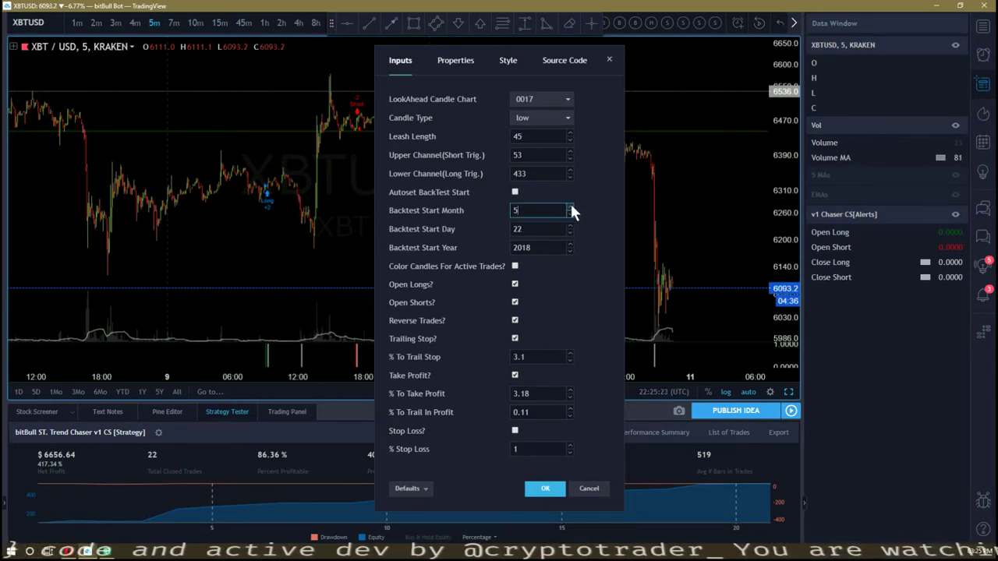
click(570, 206)
click(570, 207)
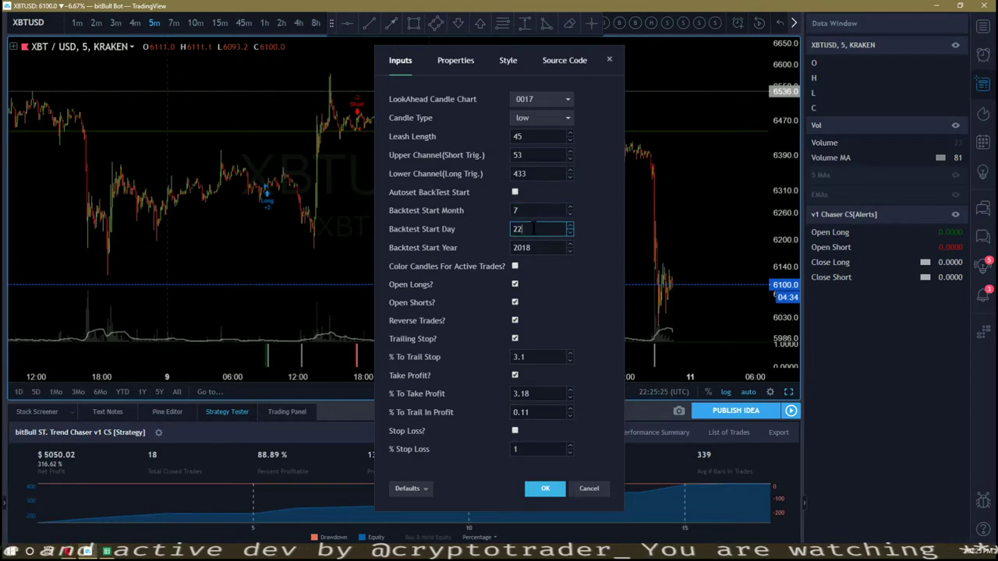
click(590, 207)
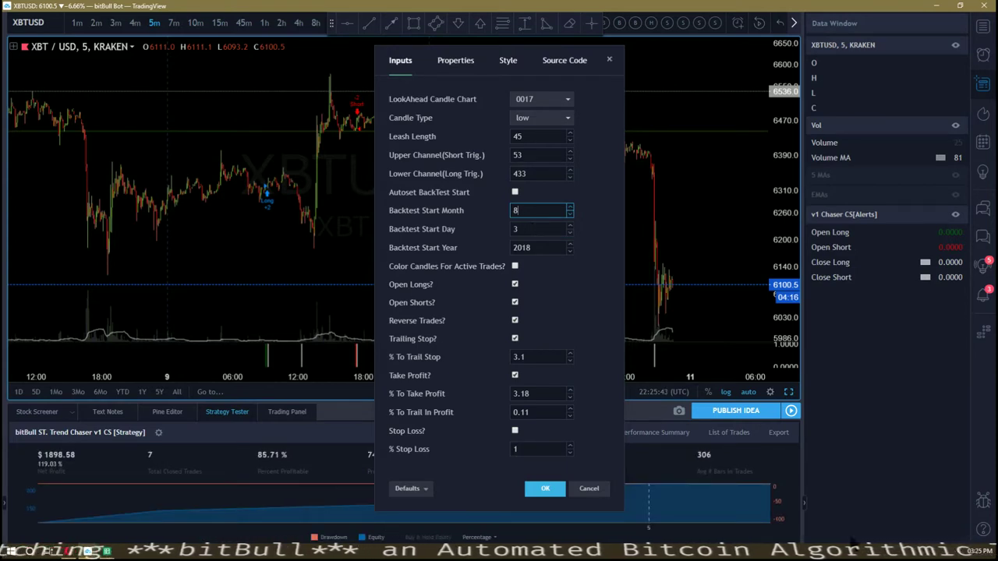
Step: Set Backtest Start Day to 5, checking the date against the system calendar, and apply the strategy's inputs
click(974, 552)
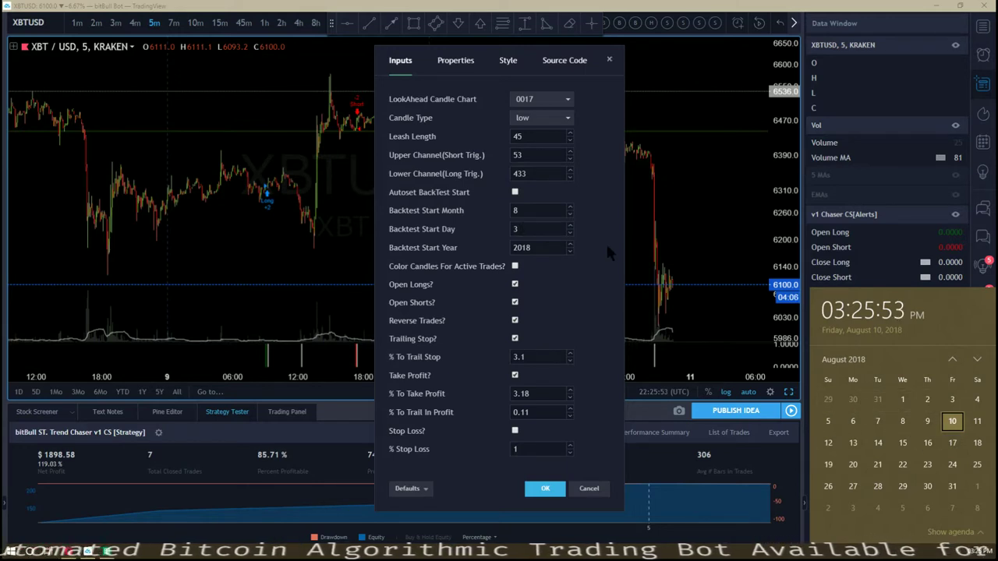
click(570, 225)
click(569, 225)
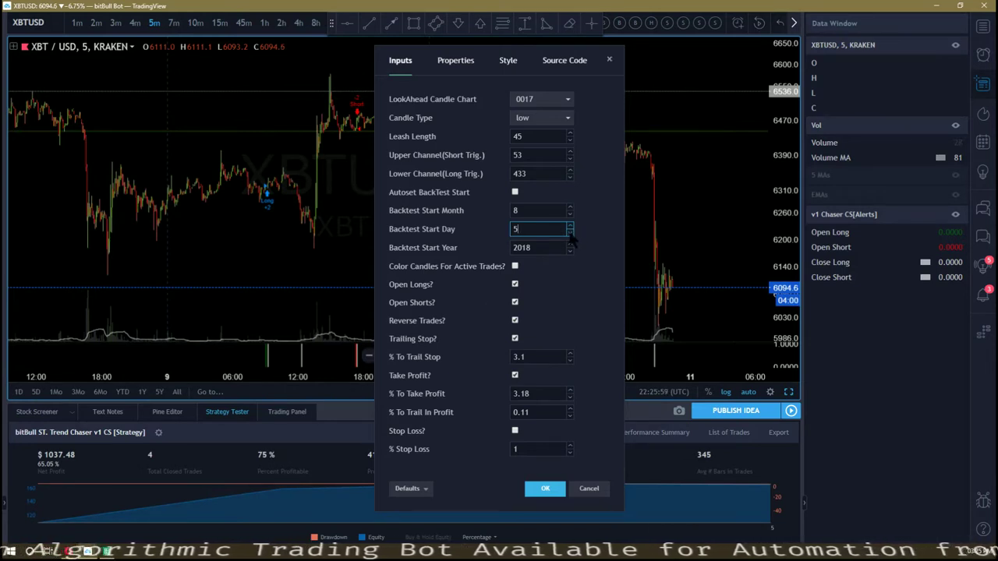
click(973, 549)
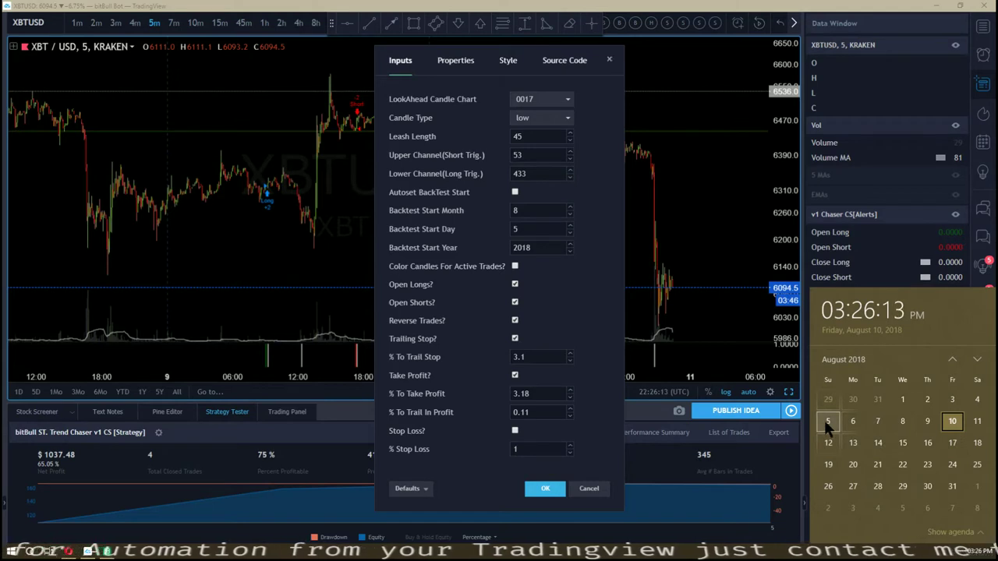
click(545, 488)
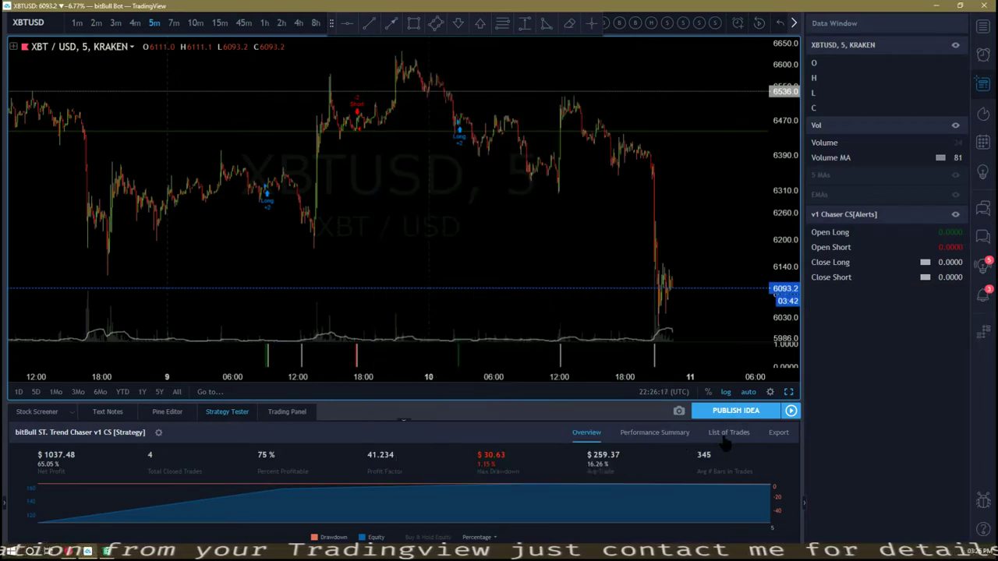
Step: Review the strategy's full list of trades, from the first entry to the open position
click(726, 433)
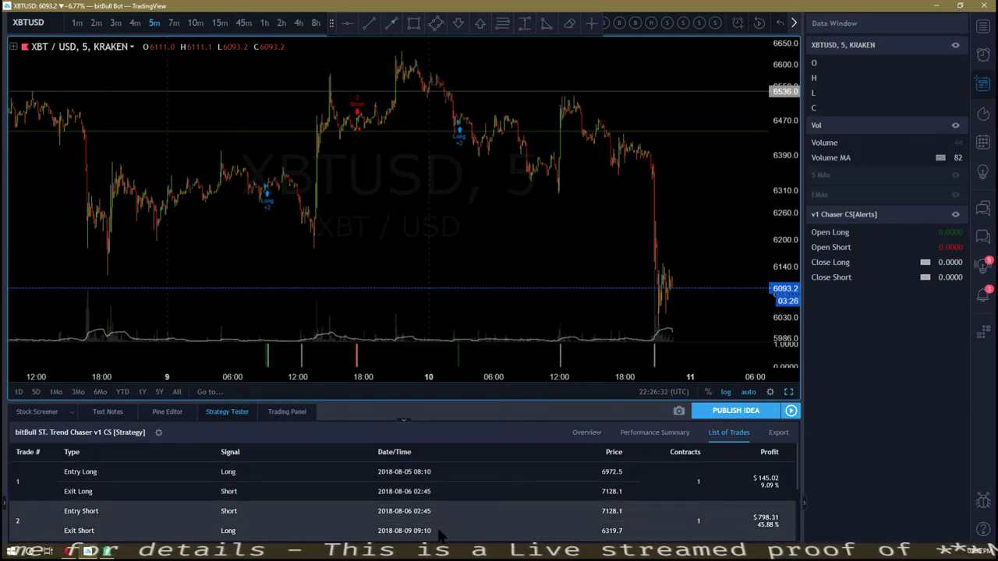
scroll(719, 527, down, 1)
scroll(719, 516, down, 2)
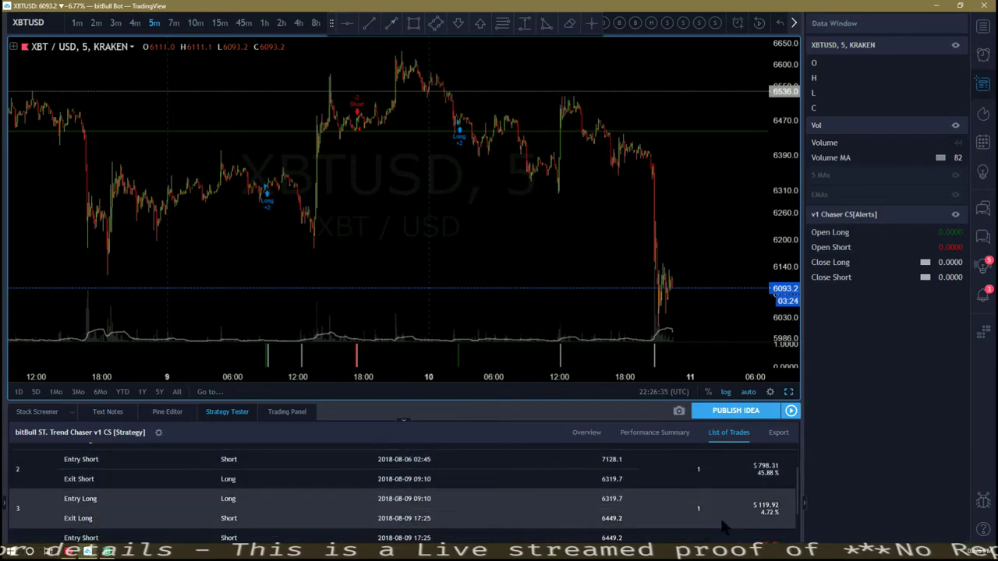
scroll(724, 508, down, 1)
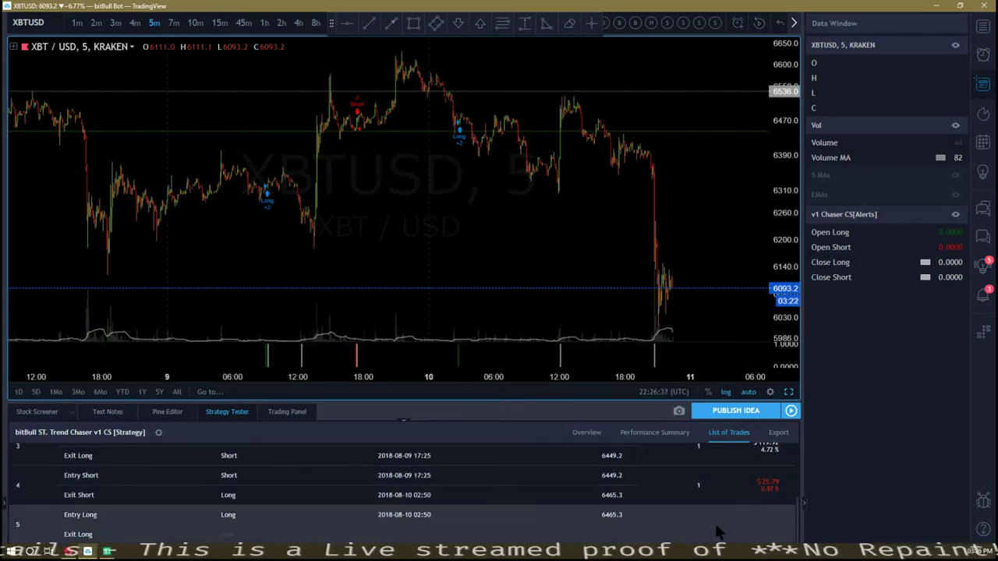
scroll(691, 512, up, 5)
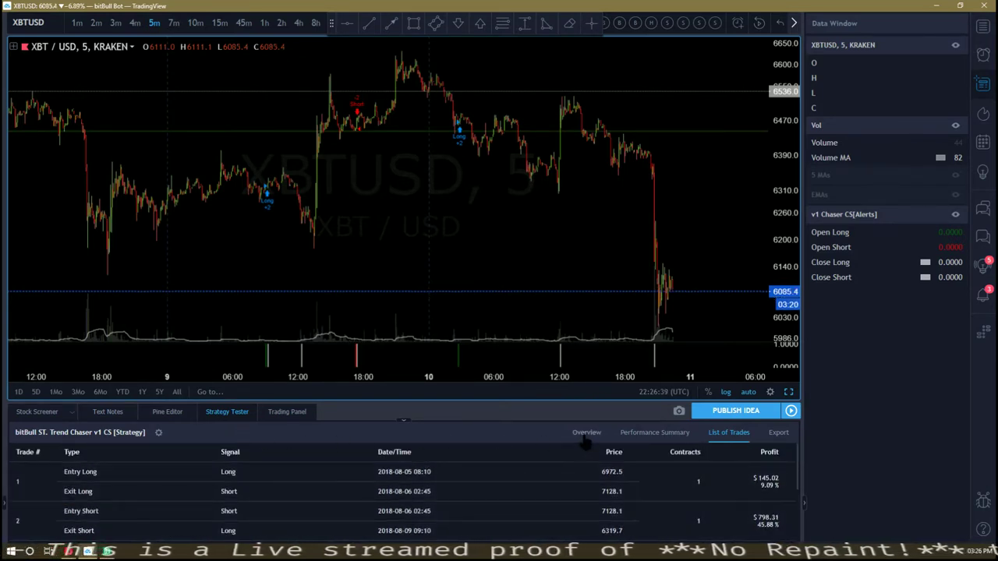
Step: Return to the strategy overview and recheck the backtest inputs in the strategy's settings
click(585, 433)
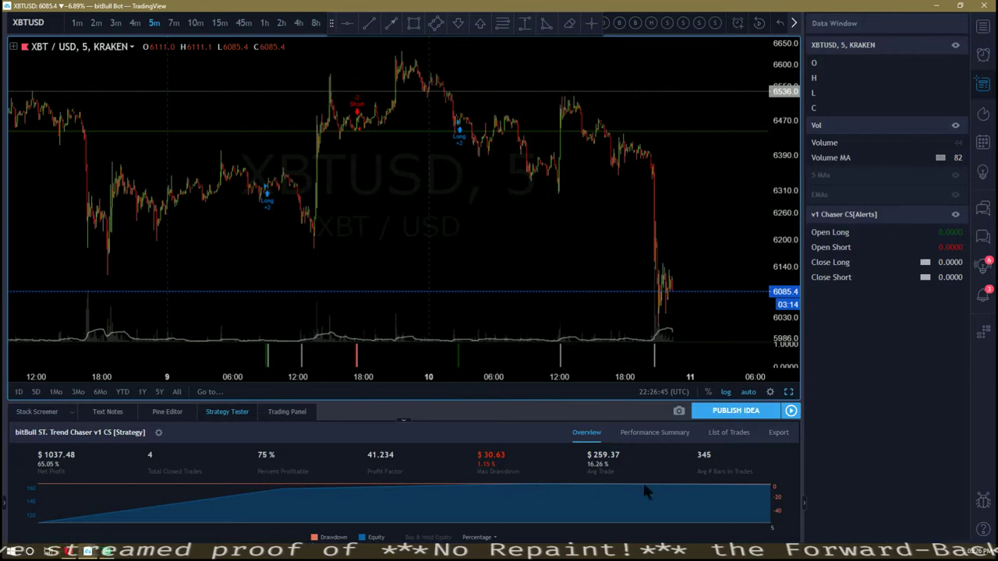
click(158, 433)
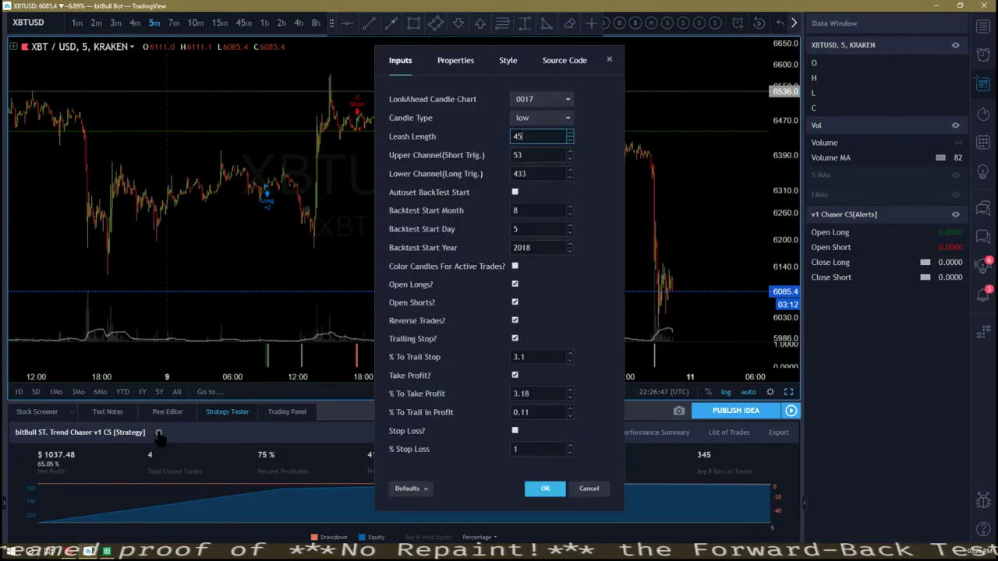
key(Escape)
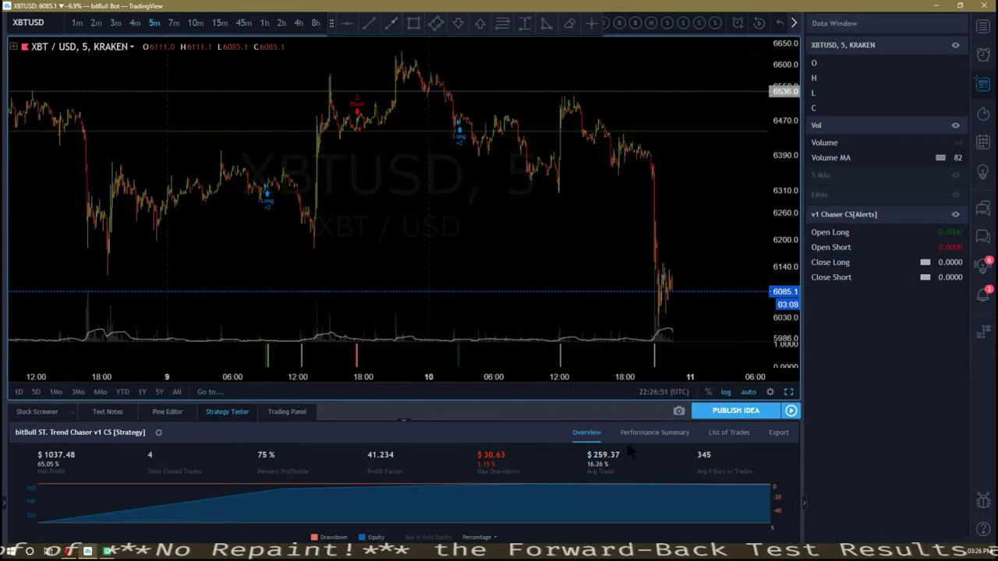
Step: Enlarge the Strategy Tester area and examine the strategy's Performance Summary, from net profit to the winning and losing trade averages
drag(506, 404, 503, 319)
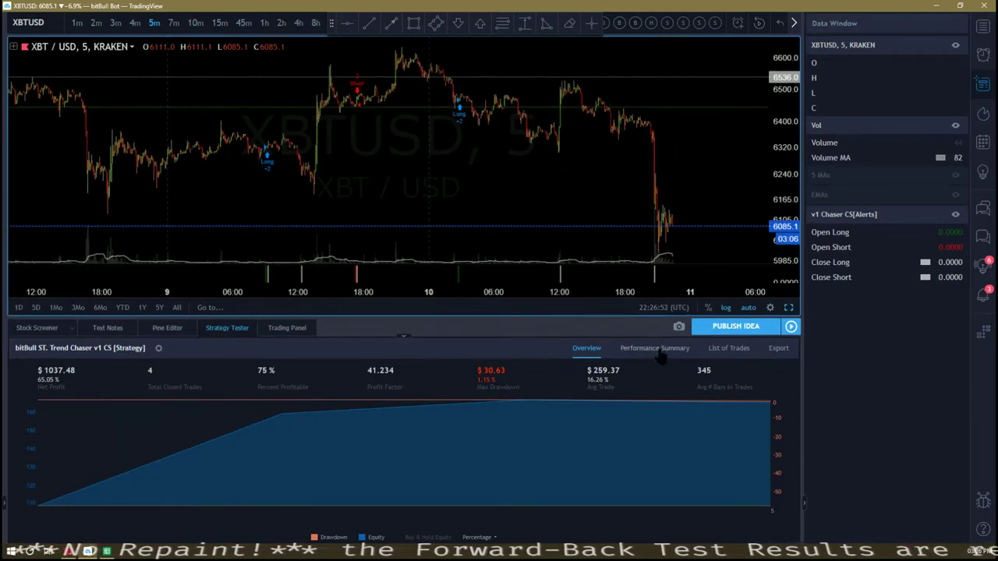
click(654, 347)
scroll(372, 409, down, 2)
scroll(372, 414, down, 3)
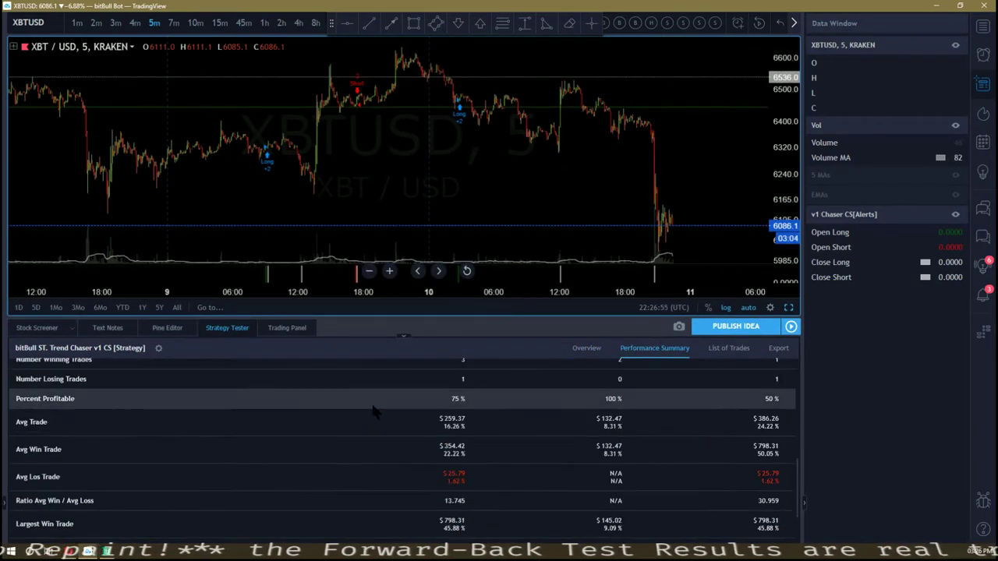
scroll(374, 411, up, 5)
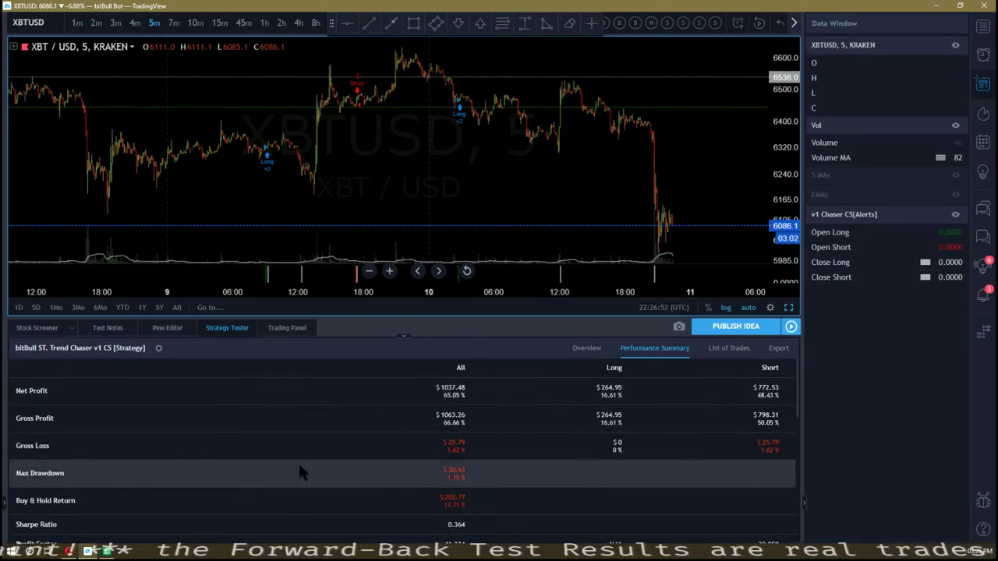
Step: Examine the rest of the Performance Summary through Total Closed Trades and return to the strategy overview
scroll(113, 507, down, 3)
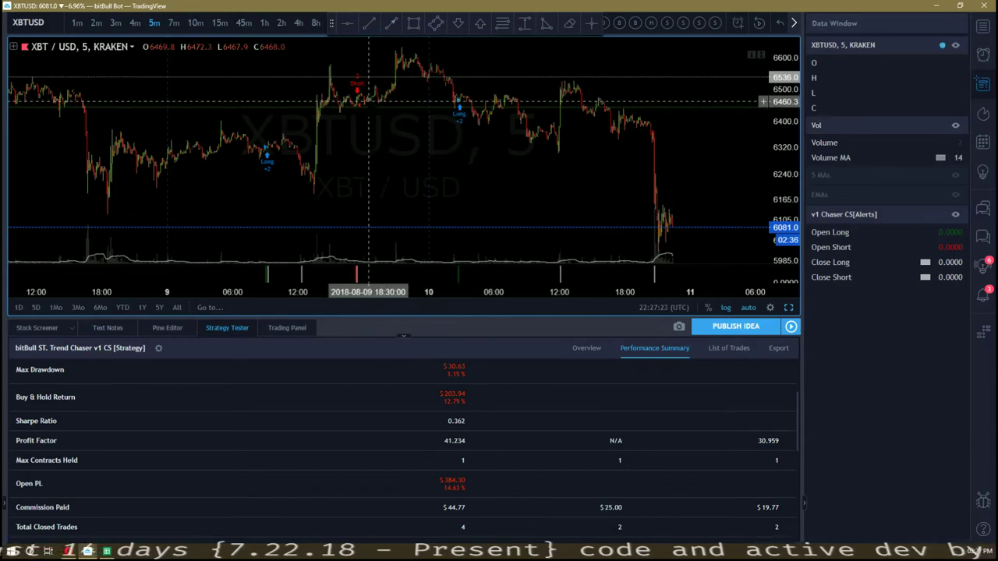
click(586, 348)
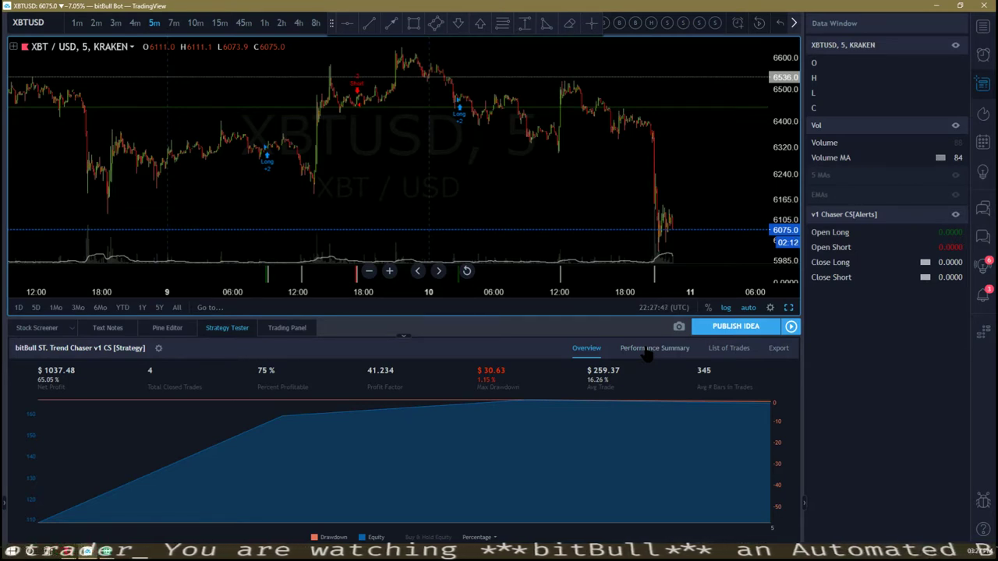
Step: Open the strategy's settings clear of the chart and set Backtest Start Month to 7 and Backtest Start Day to 3
click(158, 349)
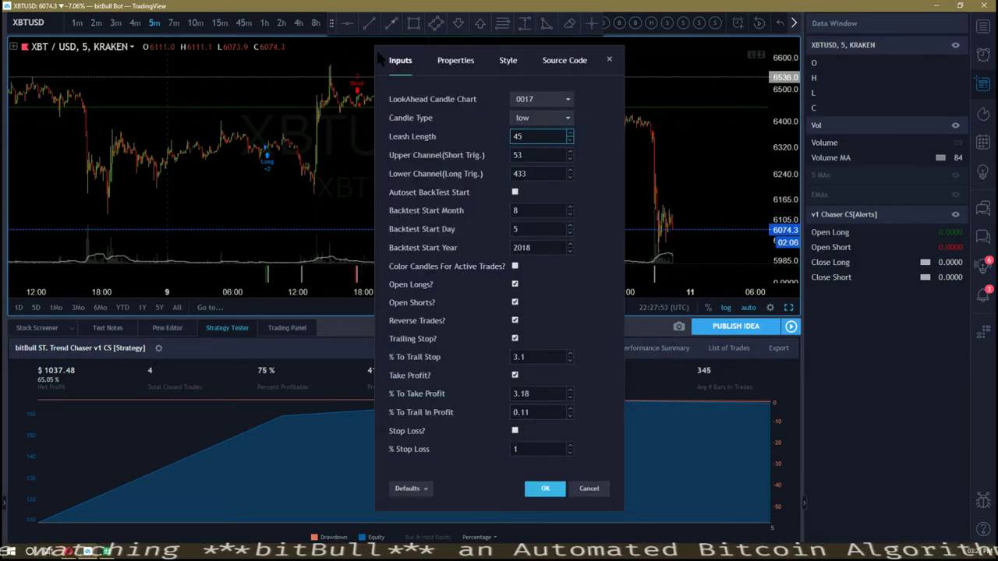
drag(381, 57, 762, 42)
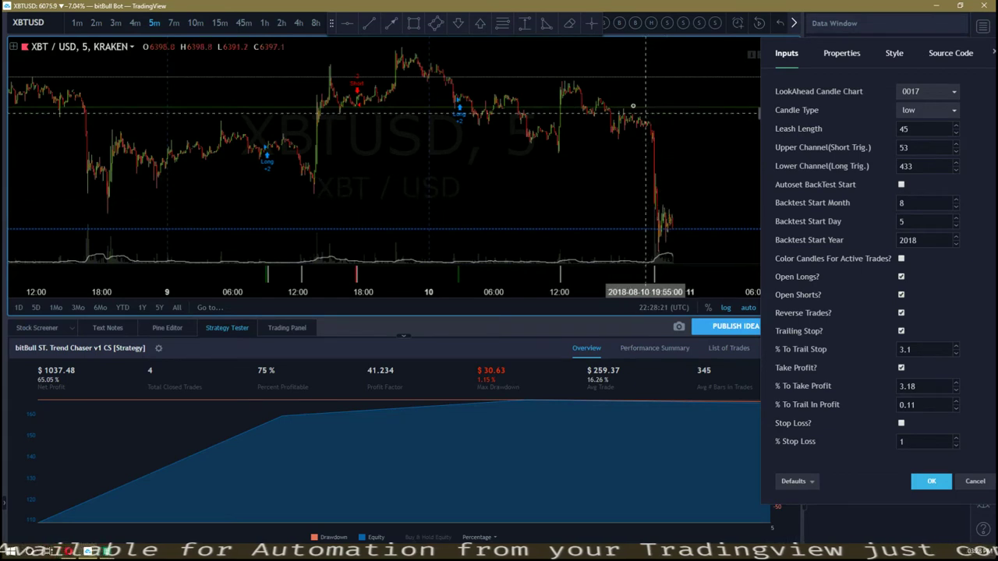
click(955, 169)
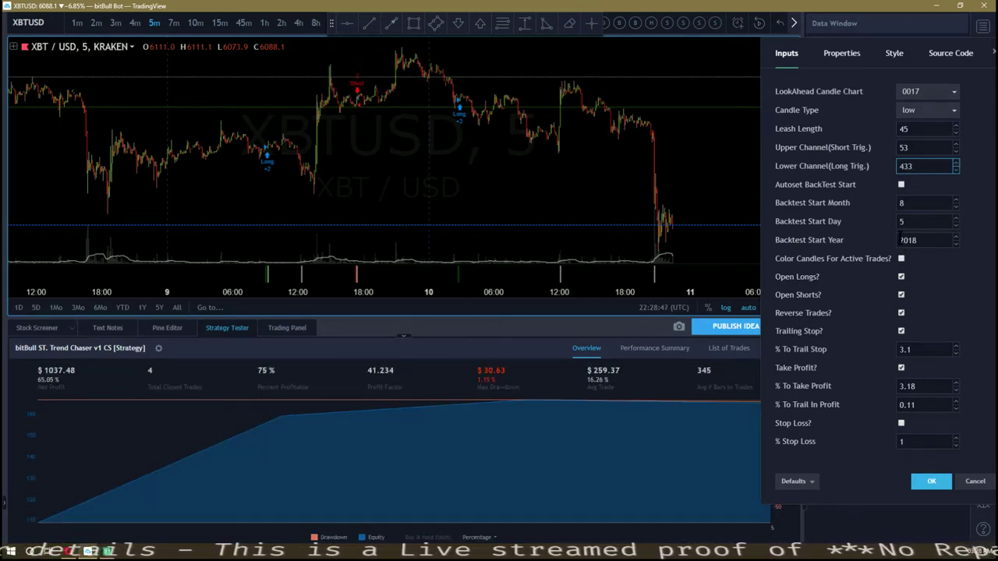
click(956, 207)
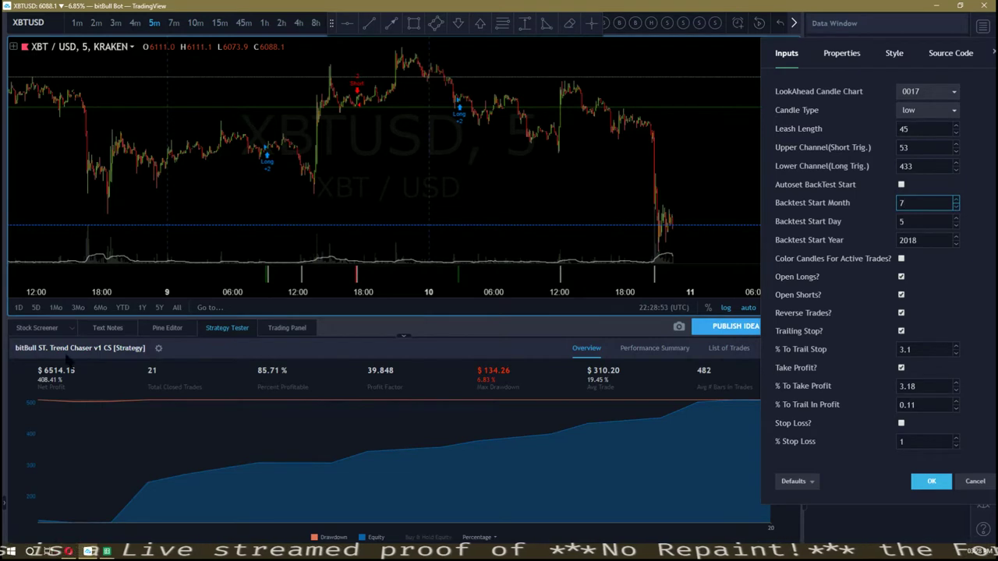
click(915, 222)
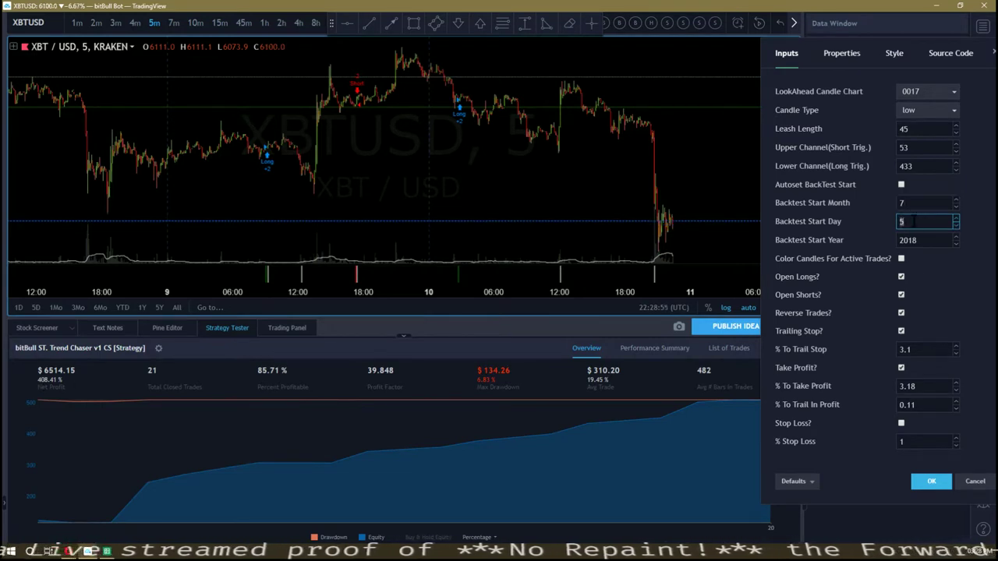
click(881, 219)
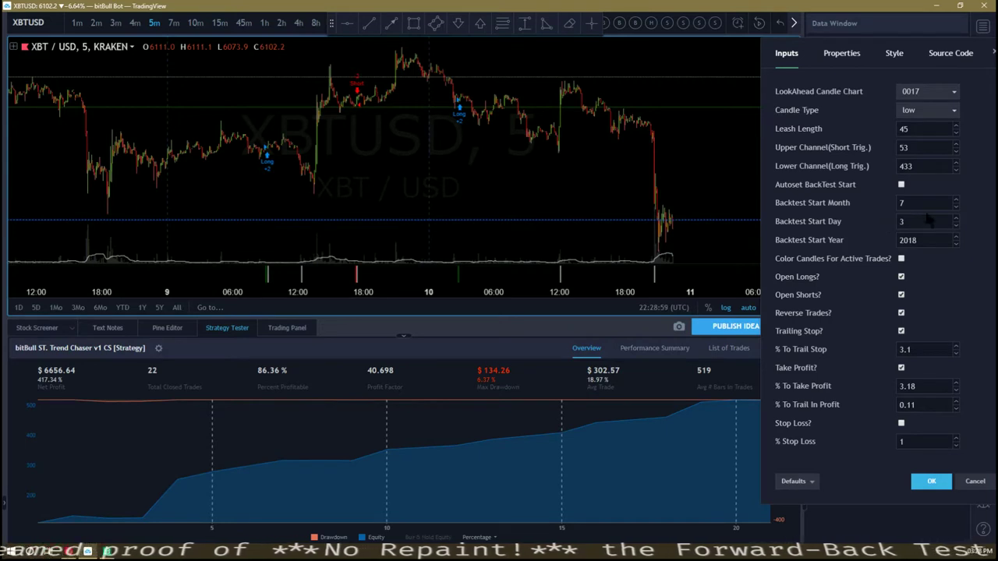
Step: Try a Lower Channel (Long Trig.) value of 429 in the strategy's inputs and restore it to 433
click(957, 170)
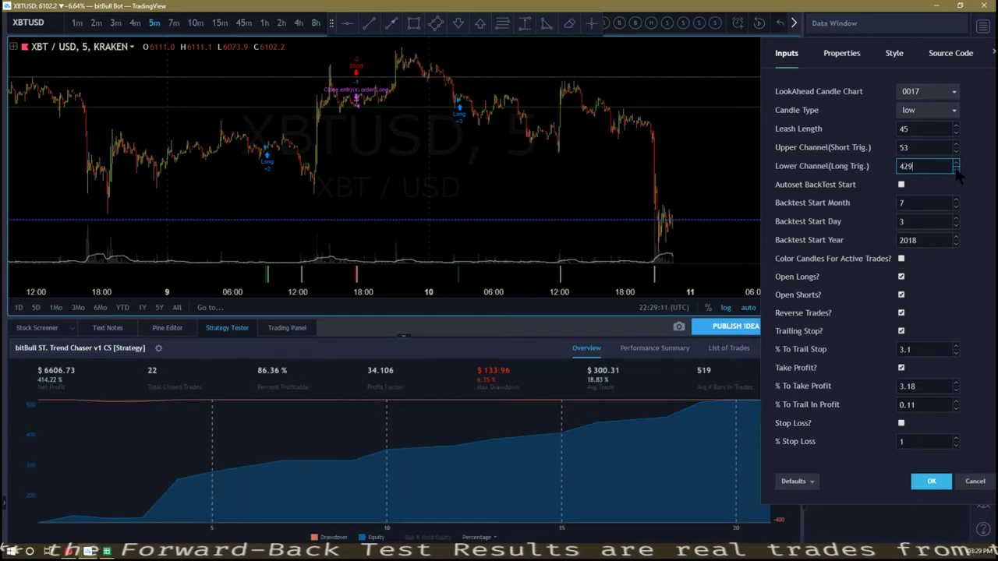
click(956, 163)
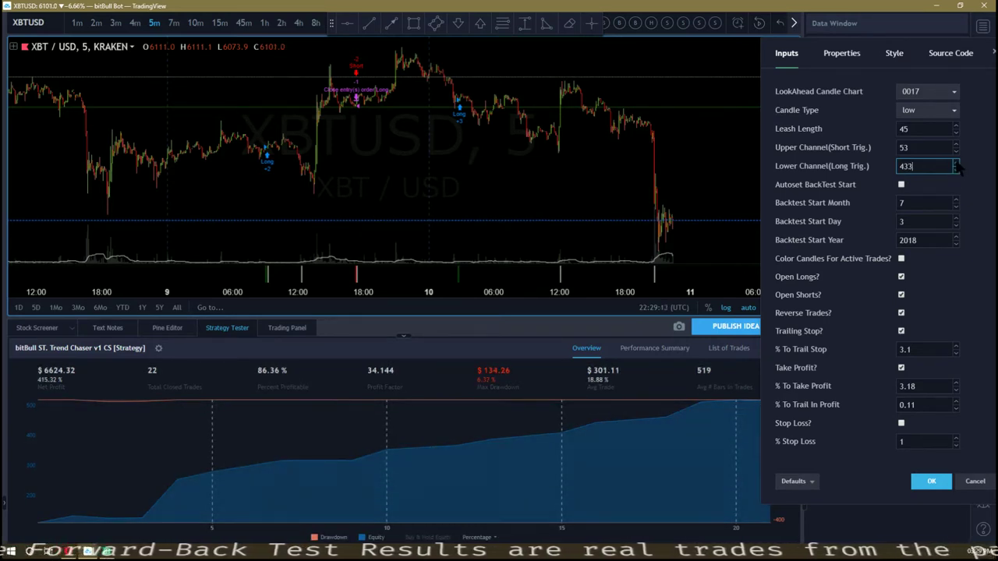
click(956, 163)
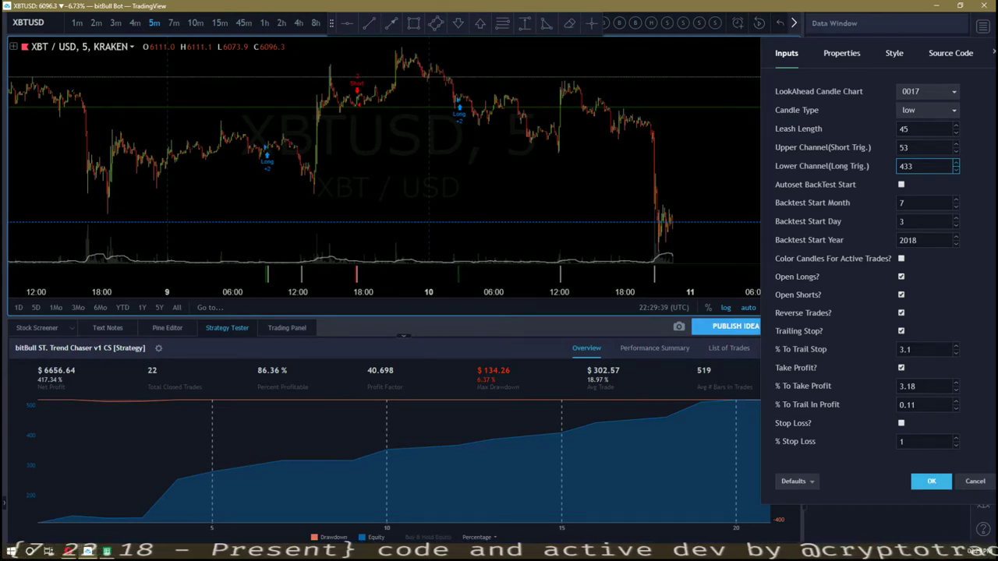
Step: Set Backtest Start Month to 6 and Lower Channel (Long Trig.) to 421, and apply the strategy's inputs
click(956, 207)
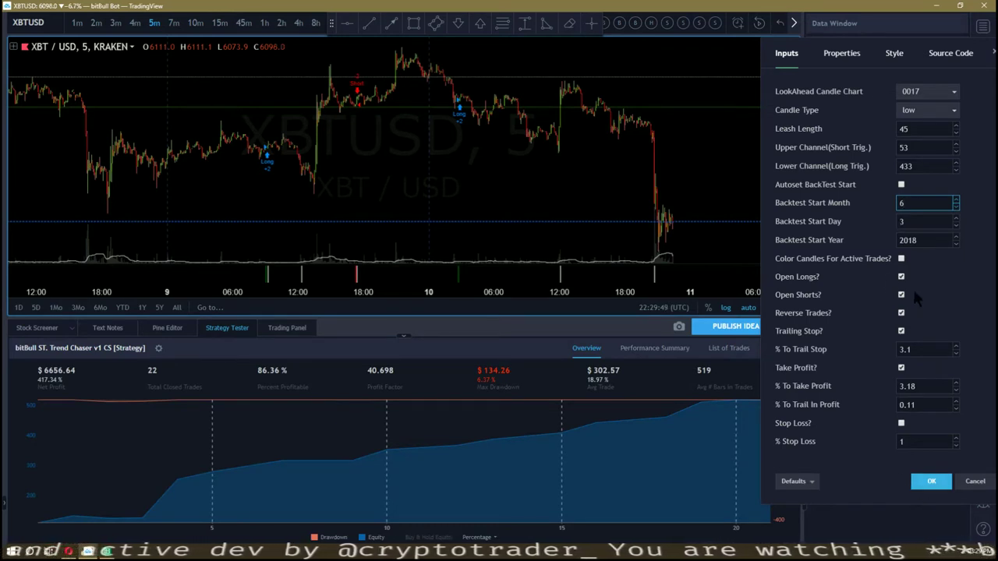
click(957, 170)
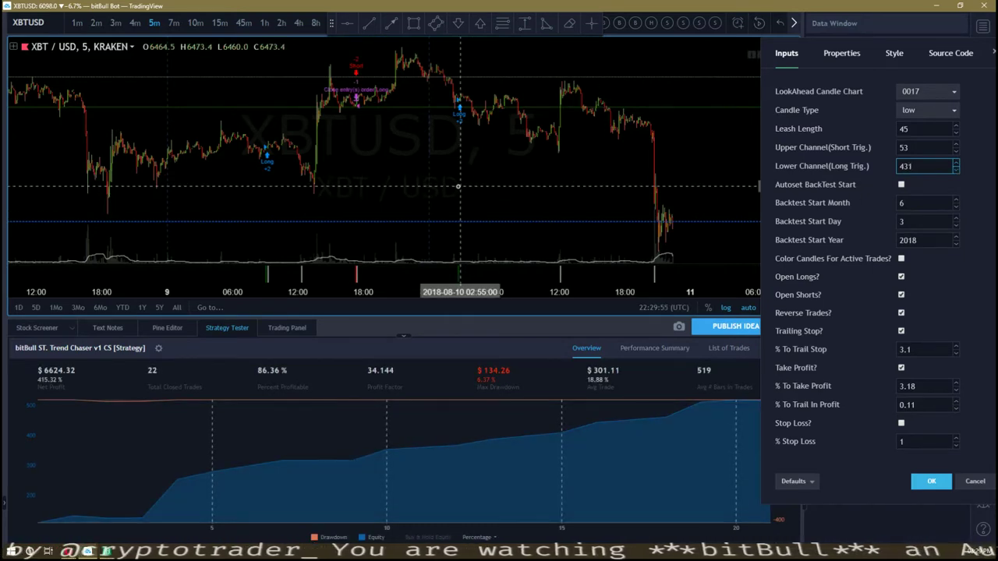
scroll(457, 185, up, 3)
scroll(464, 181, down, 2)
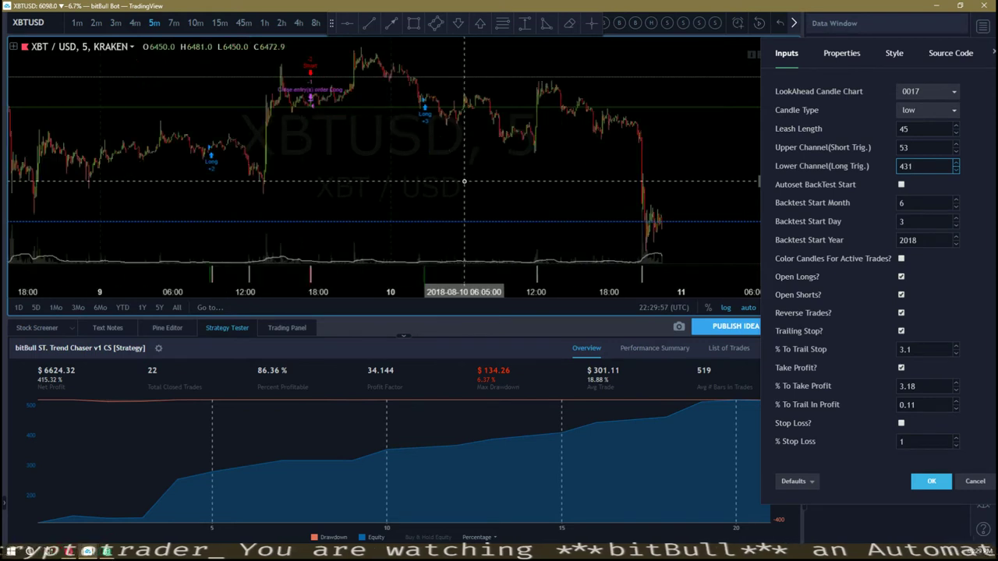
scroll(463, 181, down, 2)
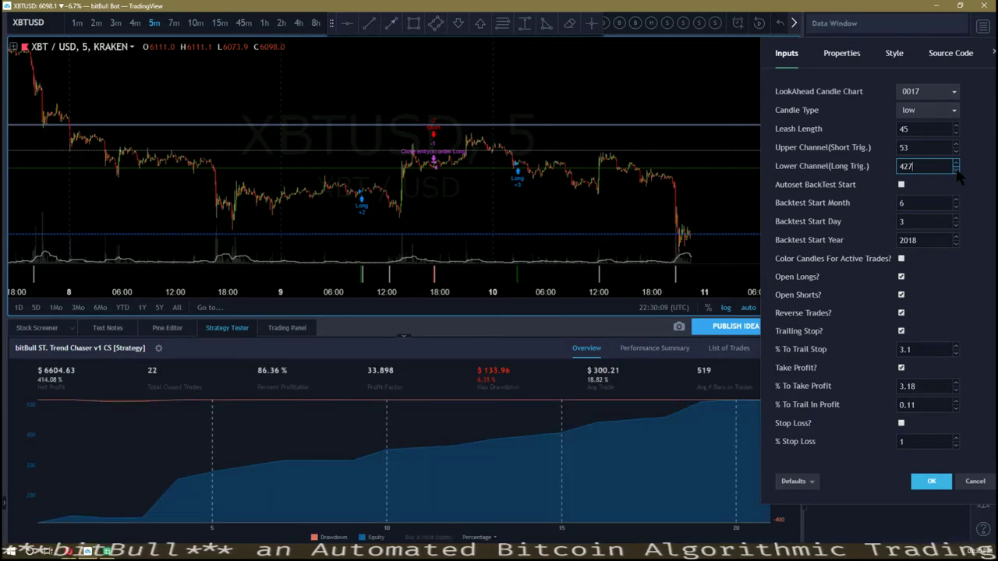
click(956, 170)
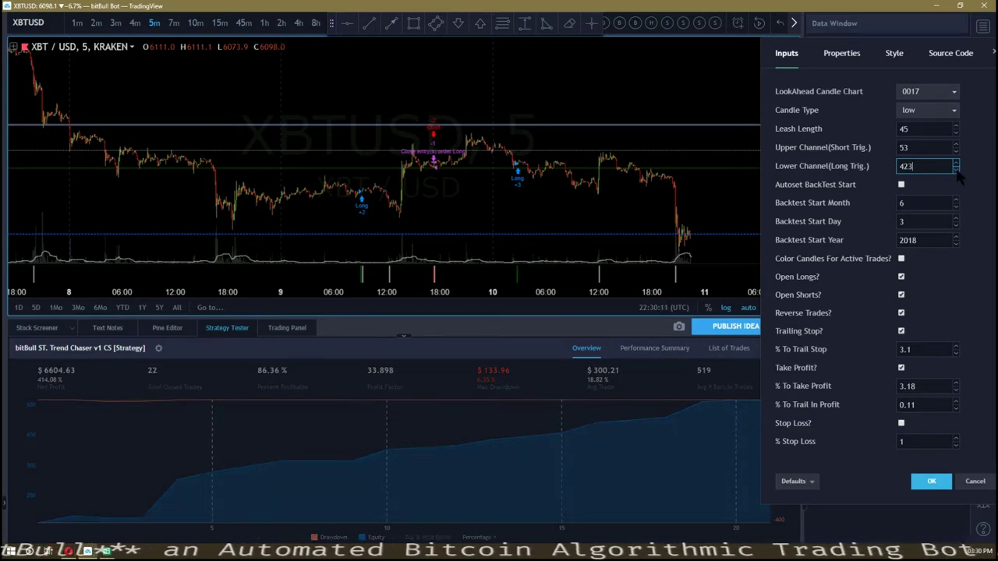
click(956, 170)
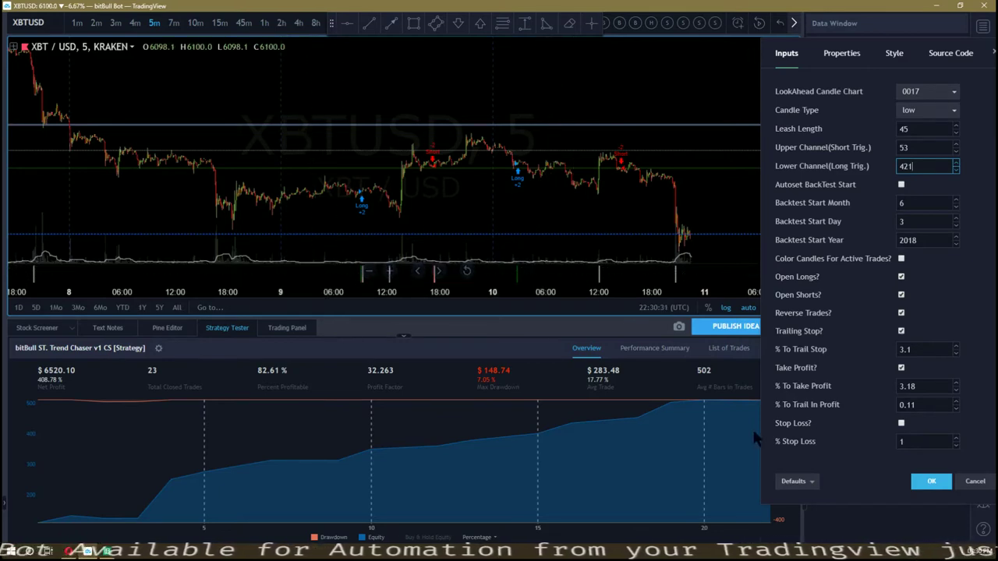
click(929, 482)
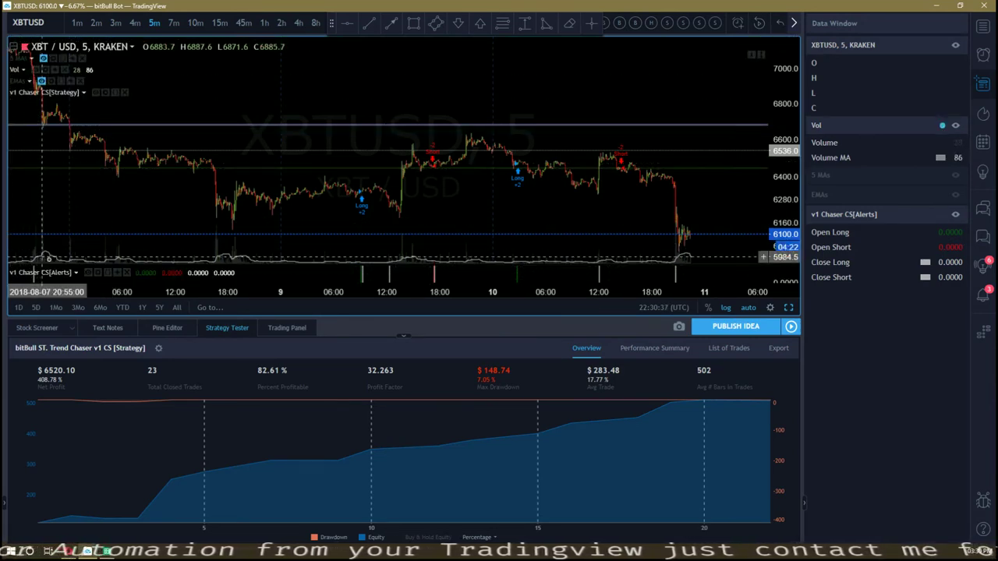
Step: Set Lower Channel (Long Trig.) to 421 in the v1 Chaser CS[Alerts] indicator's inputs and apply it
click(98, 272)
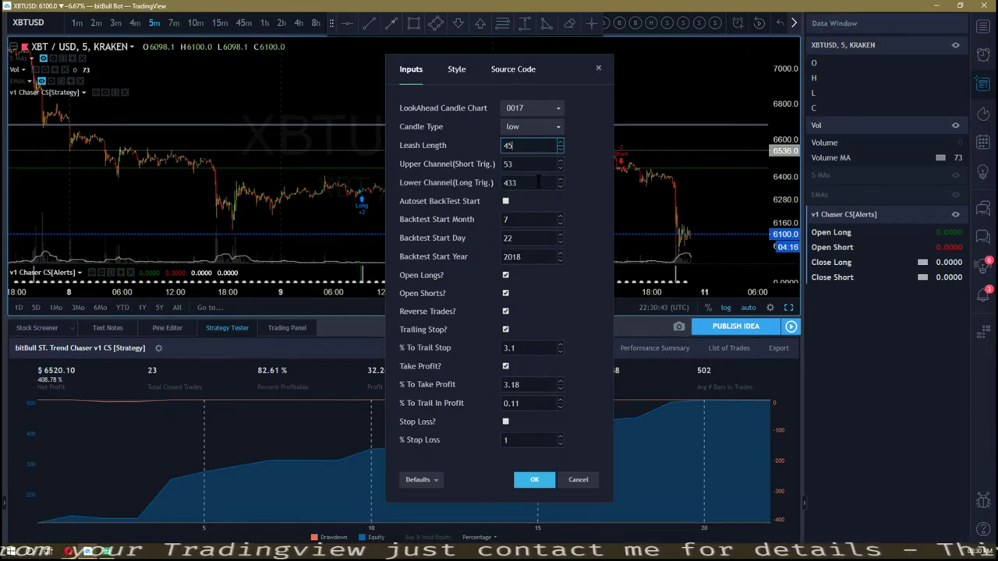
click(547, 182)
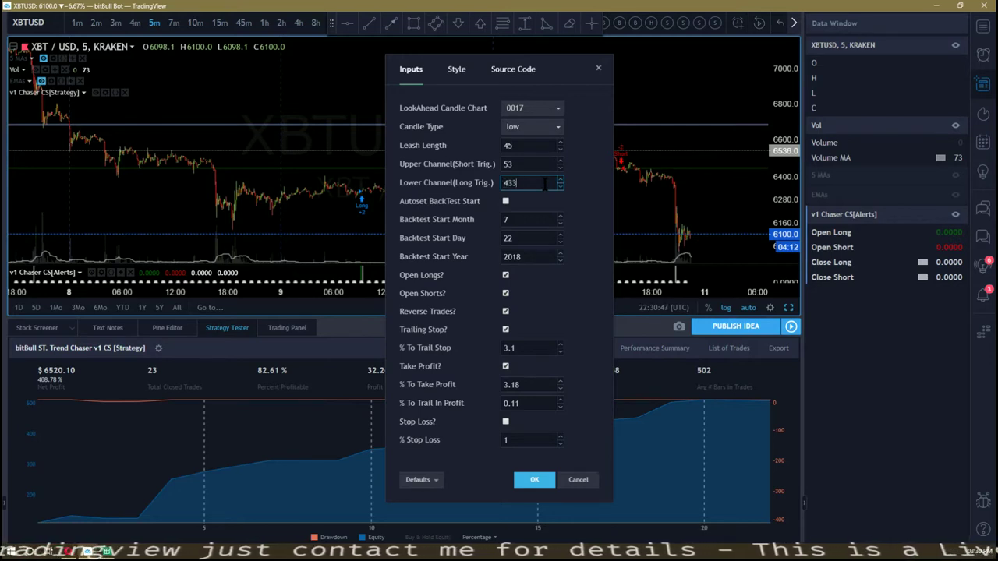
key(BackSpace)
key(BackSpace)
text(22)
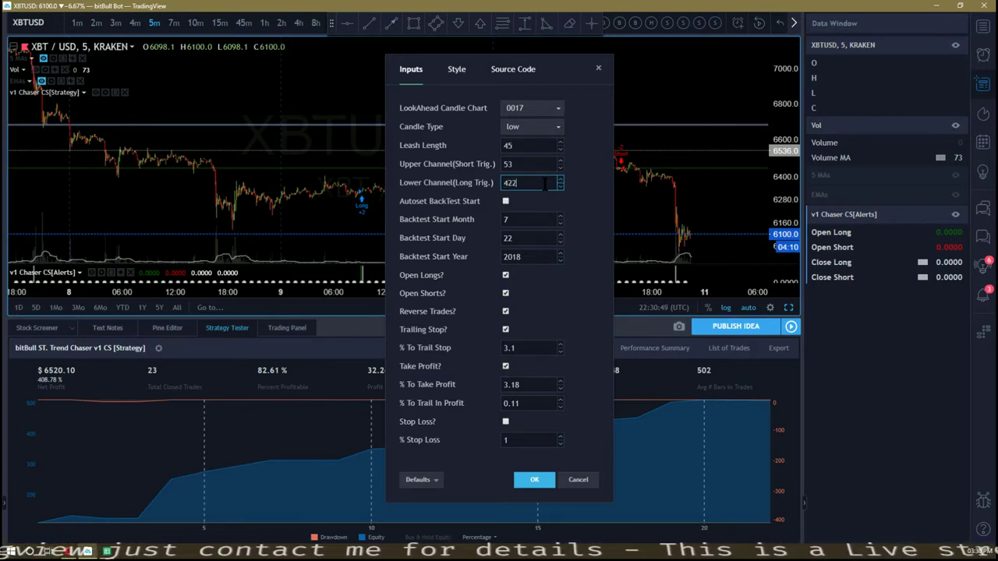
key(BackSpace)
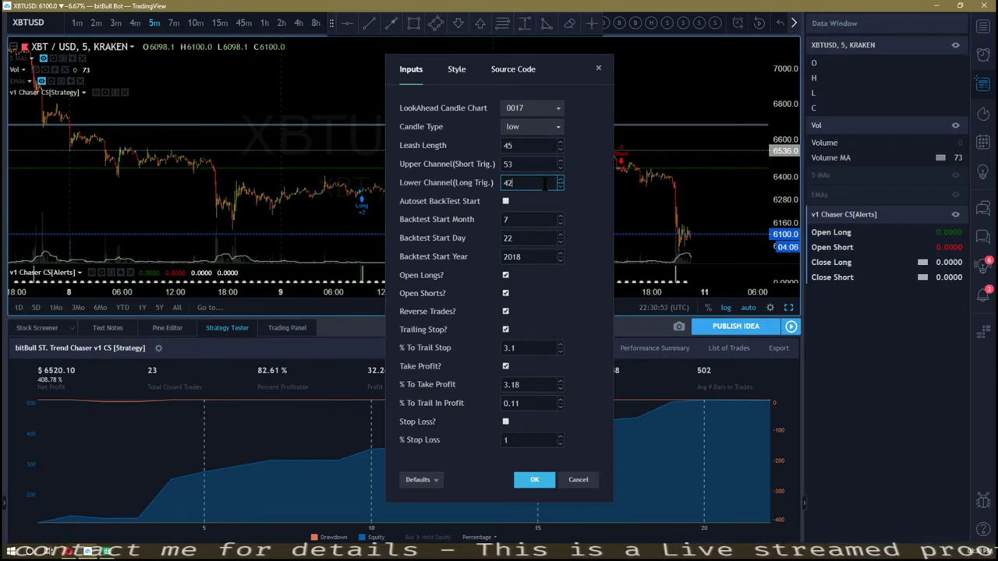
text(1)
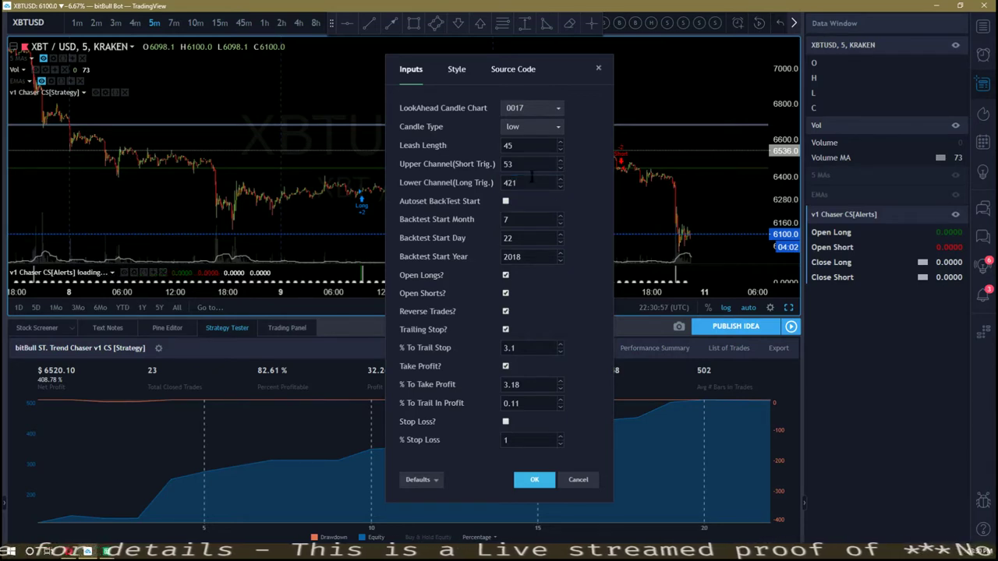
click(528, 481)
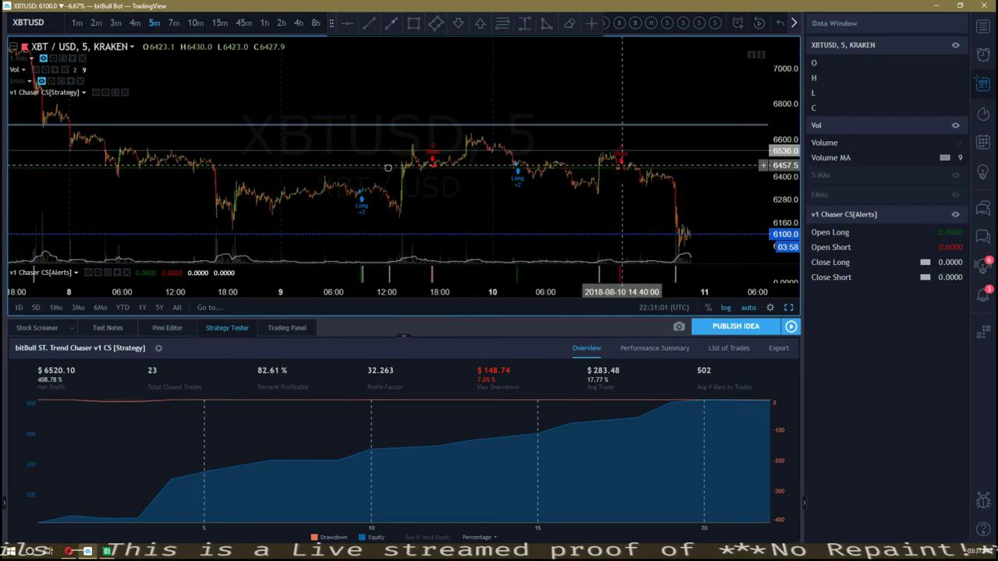
Step: Set the strategy's Backtest Start Month to 8 and Backtest Start Day to 5, checking the date against the system calendar
scroll(541, 163, up, 3)
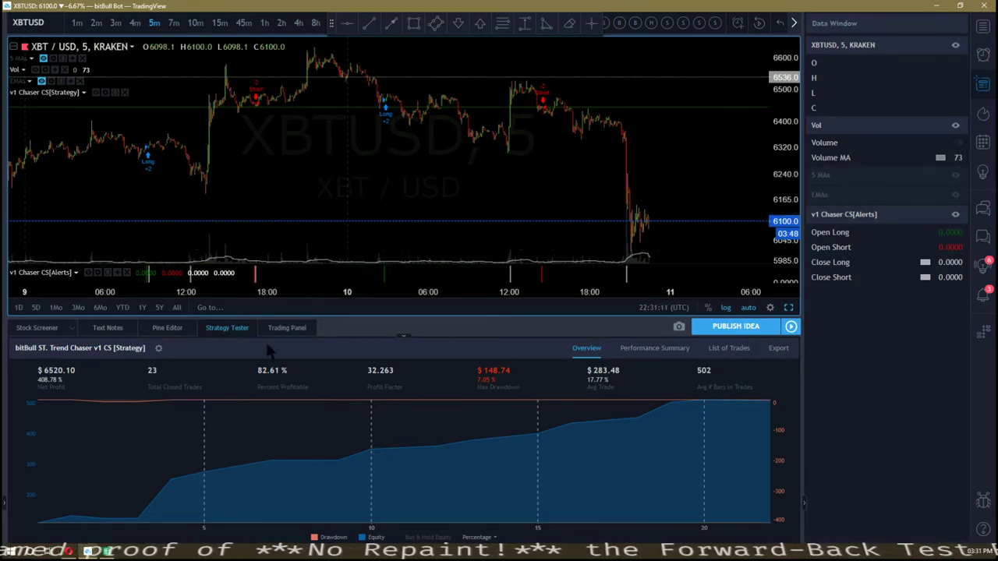
click(158, 347)
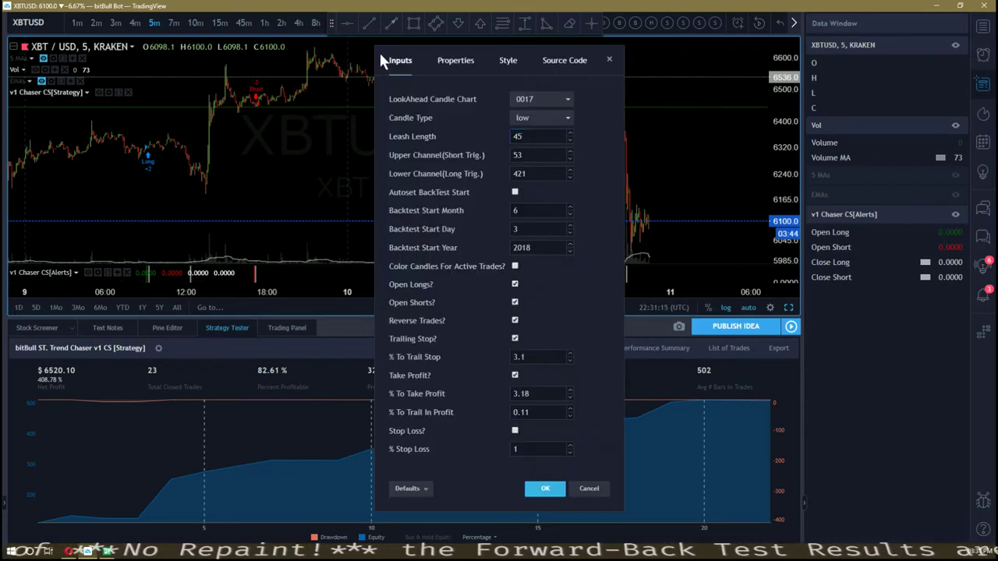
drag(379, 50, 771, 47)
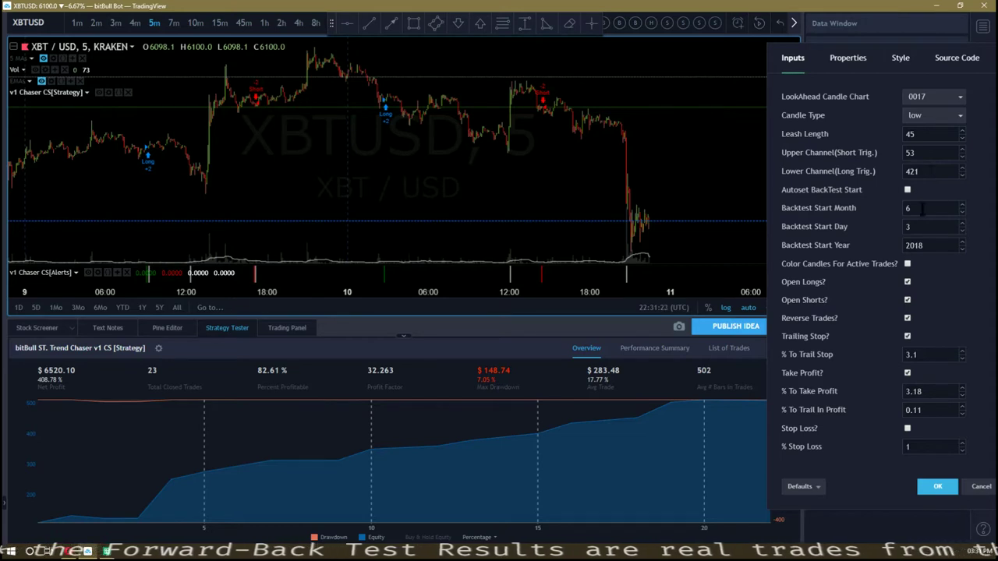
click(961, 208)
click(962, 205)
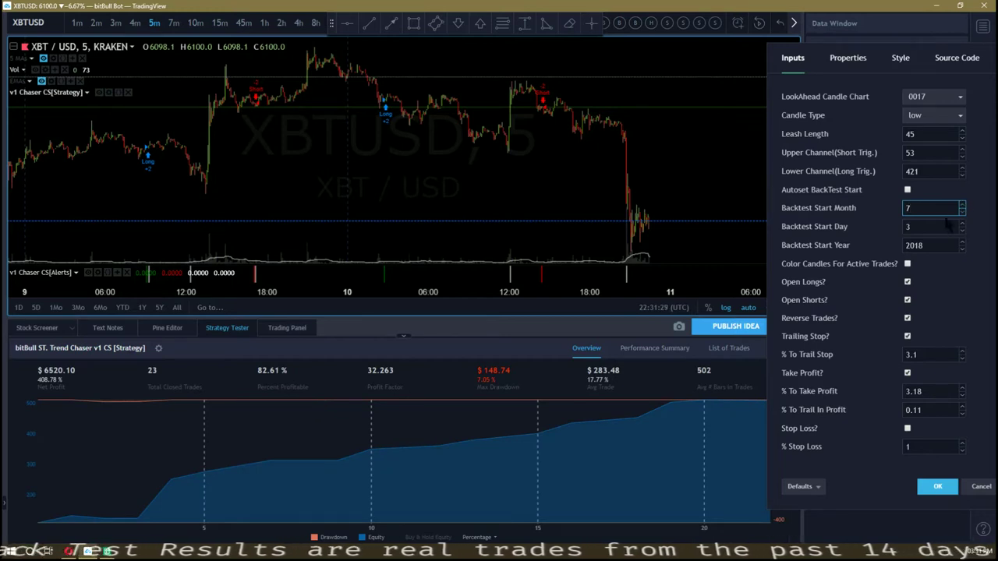
click(939, 226)
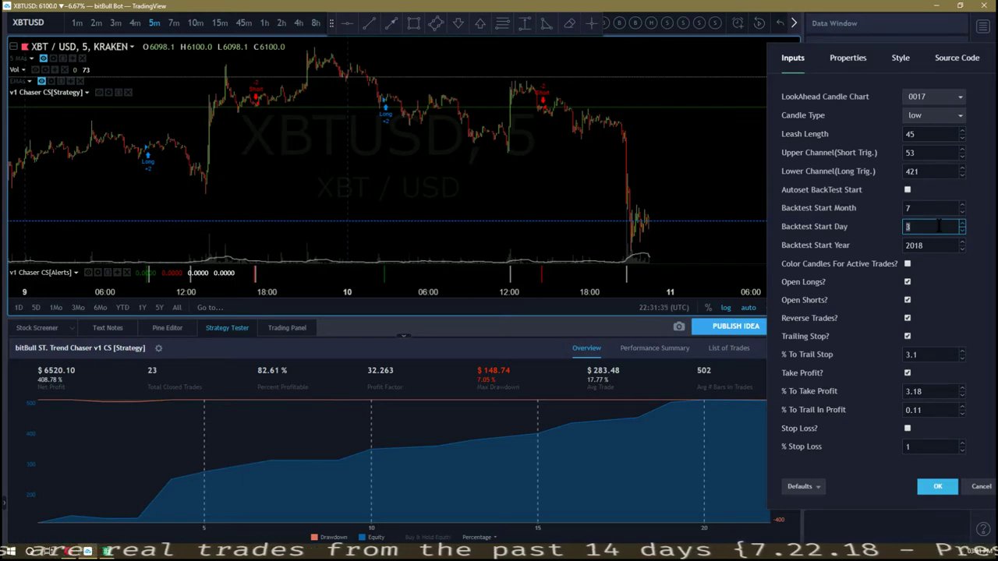
click(978, 550)
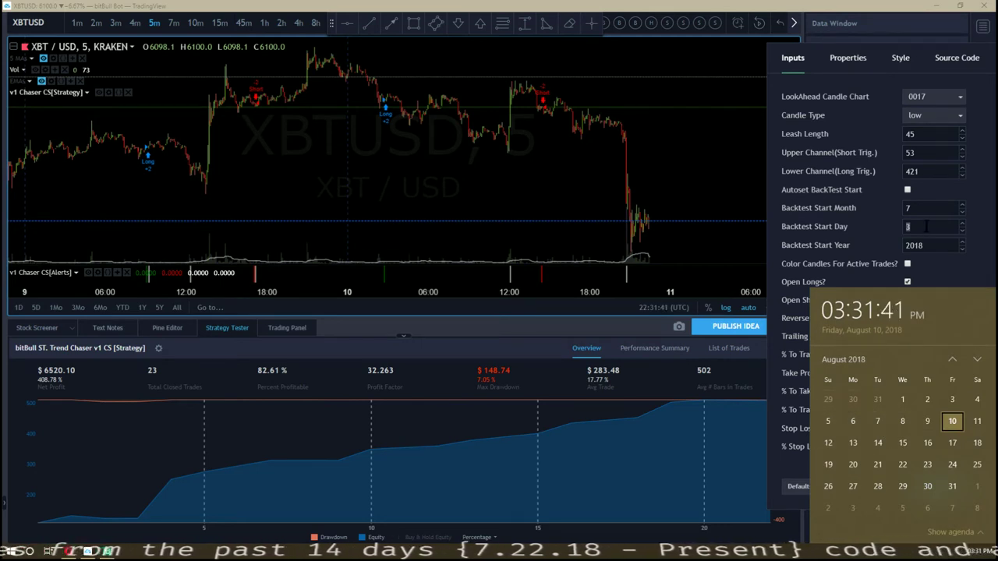
click(962, 204)
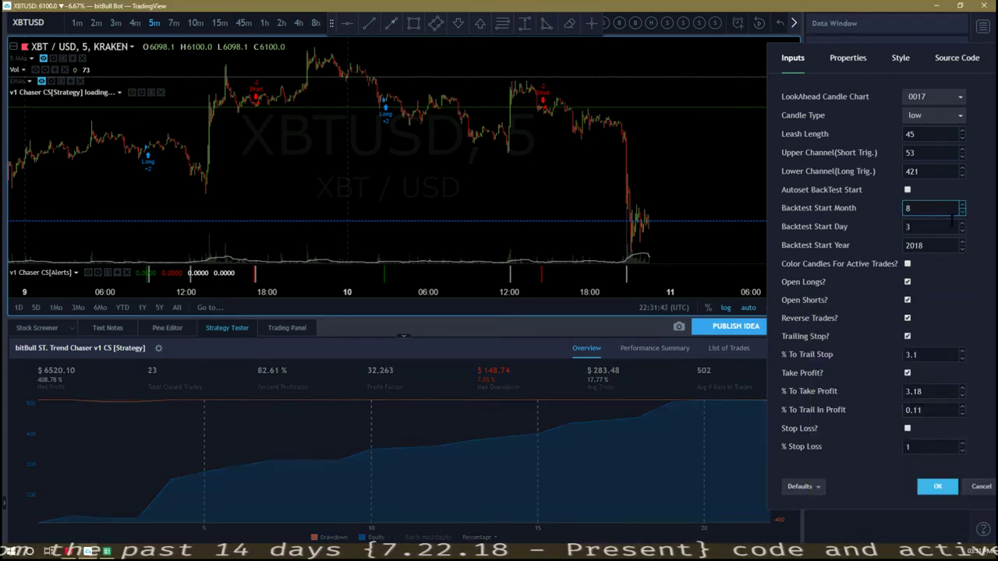
click(964, 226)
double_click(963, 224)
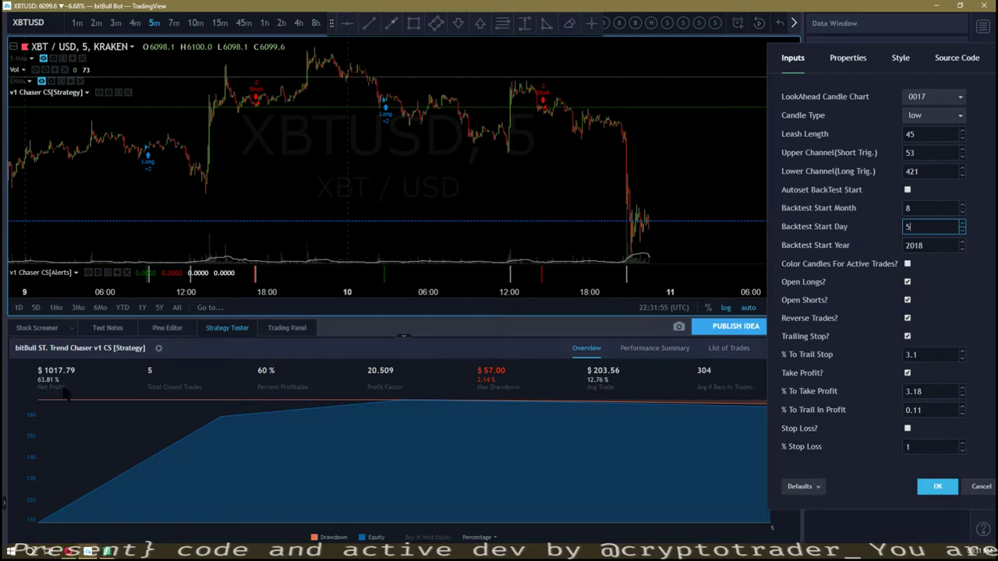
Step: Try a Lower Channel (Long Trig.) value of 433 to compare the strategy's results and change it back to 421
click(926, 171)
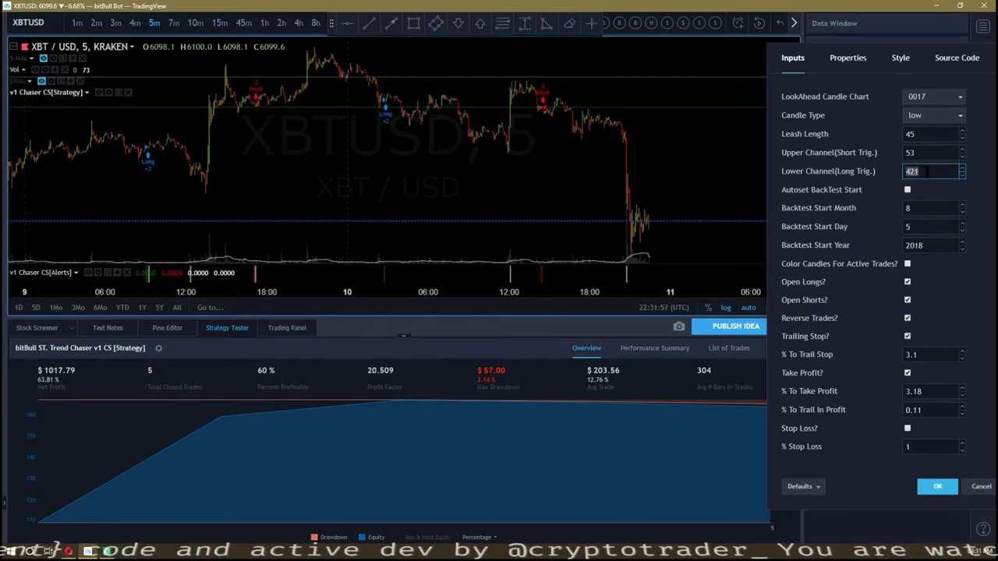
click(877, 178)
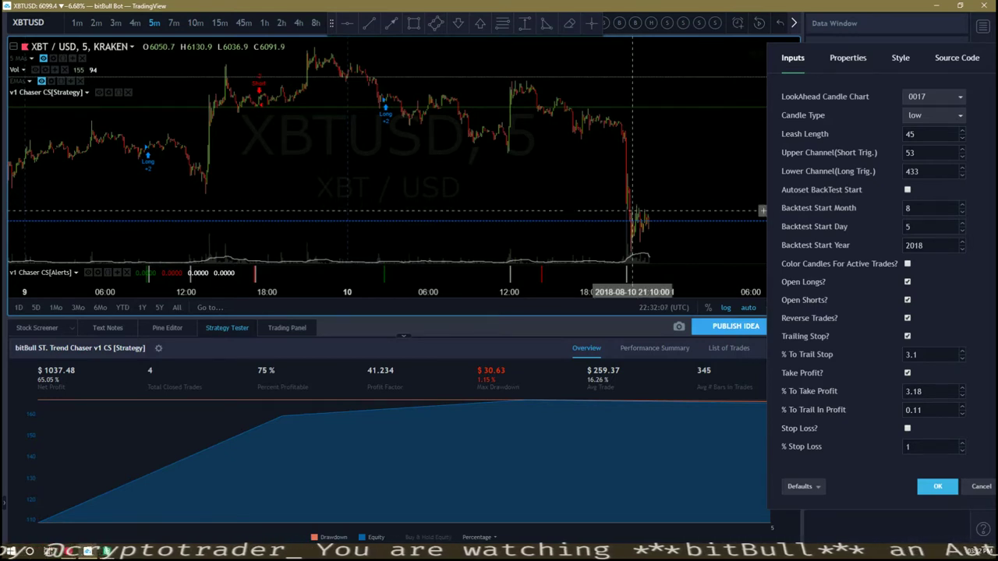
click(936, 171)
double_click(935, 170)
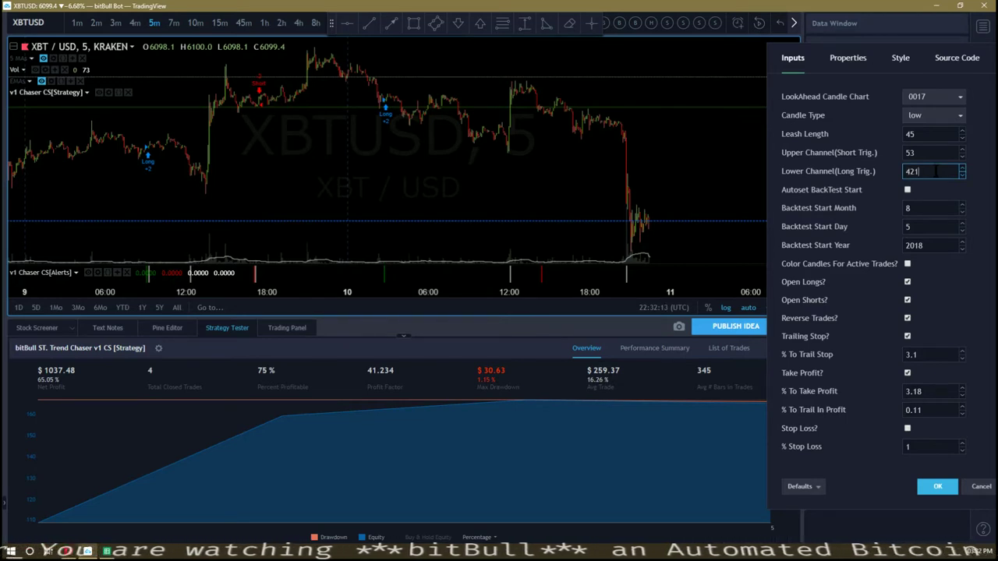
Step: Set the strategy's Lower Channel (Long Trig.) to 421 and apply the inputs
text(421)
click(886, 178)
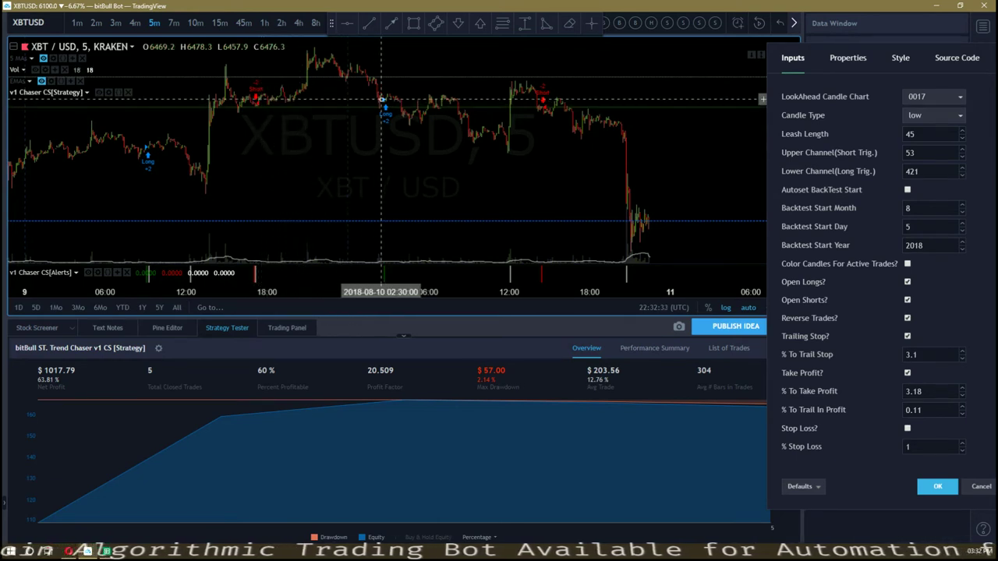
click(935, 487)
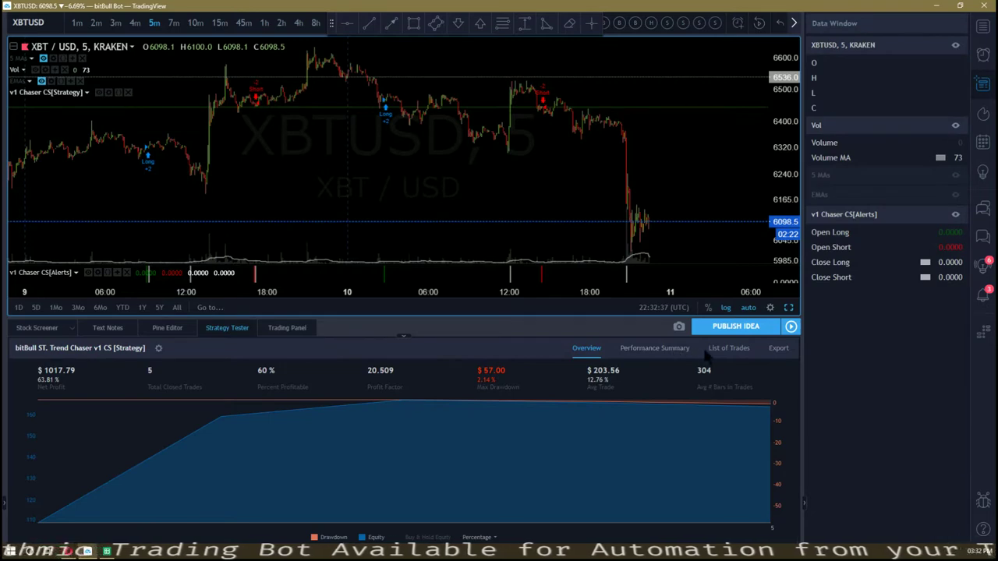
Step: Review the strategy's list of trades and performance summary, including profit factor and open PL, and return to the overview
click(729, 349)
scroll(589, 431, down, 2)
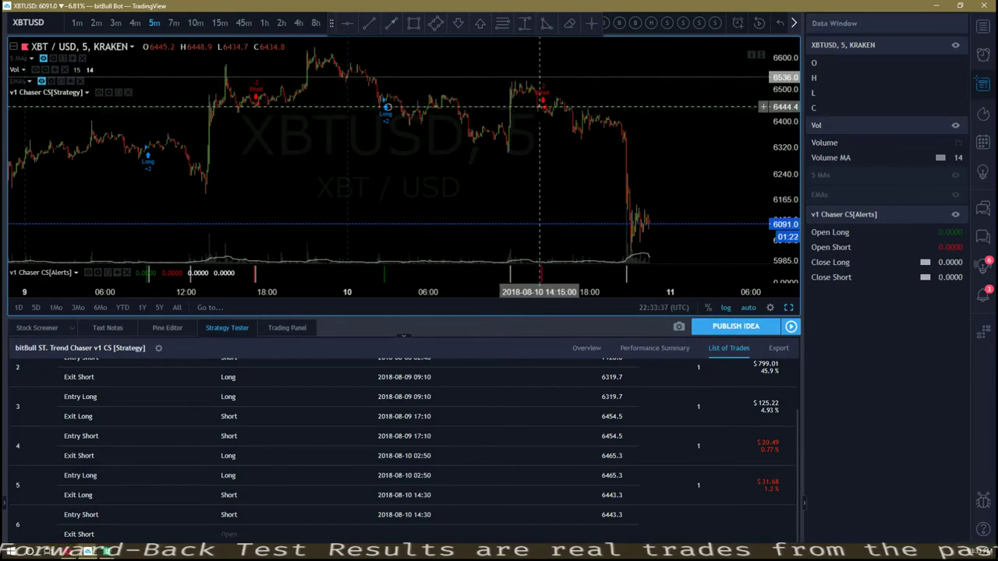
scroll(505, 131, up, 2)
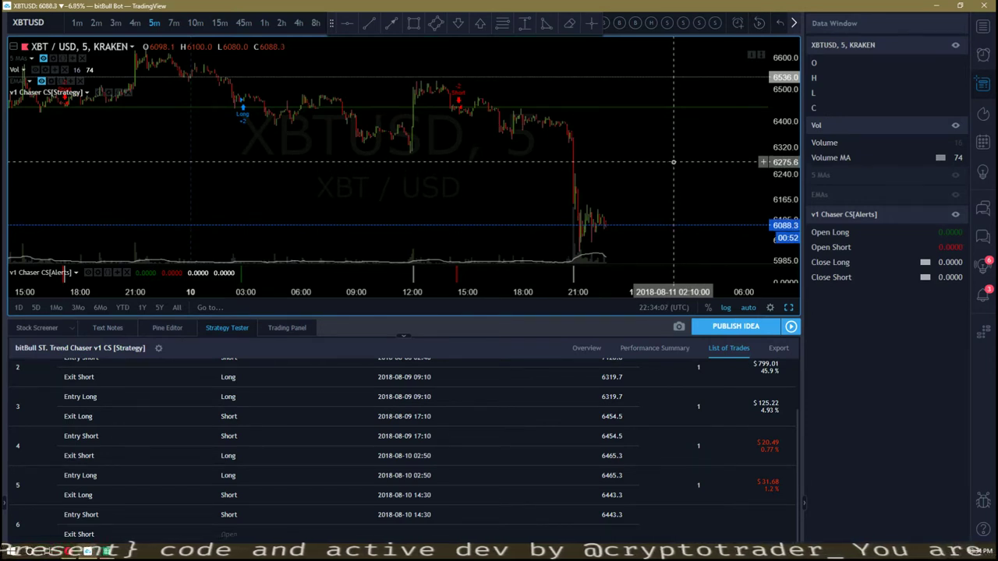
click(659, 352)
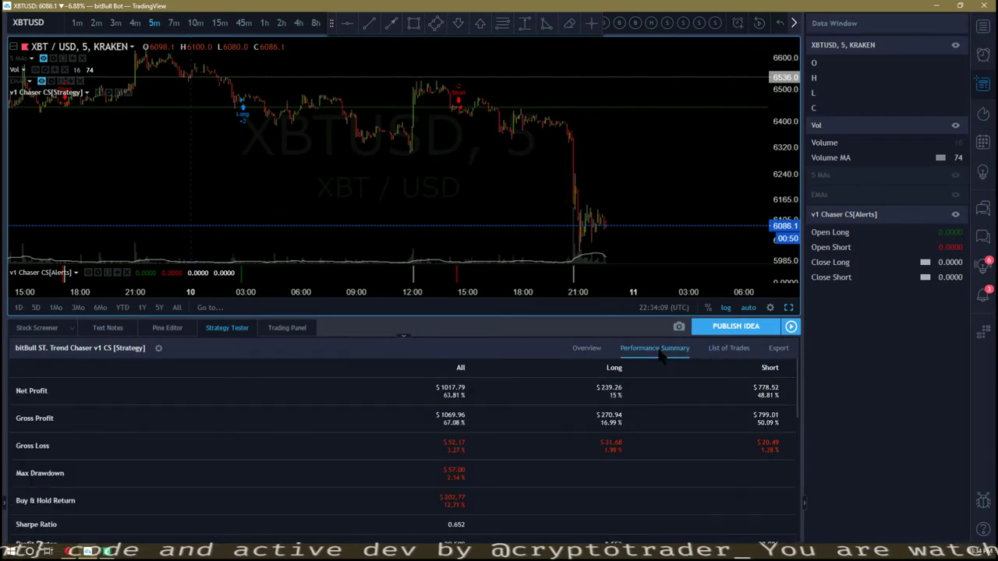
scroll(503, 411, down, 1)
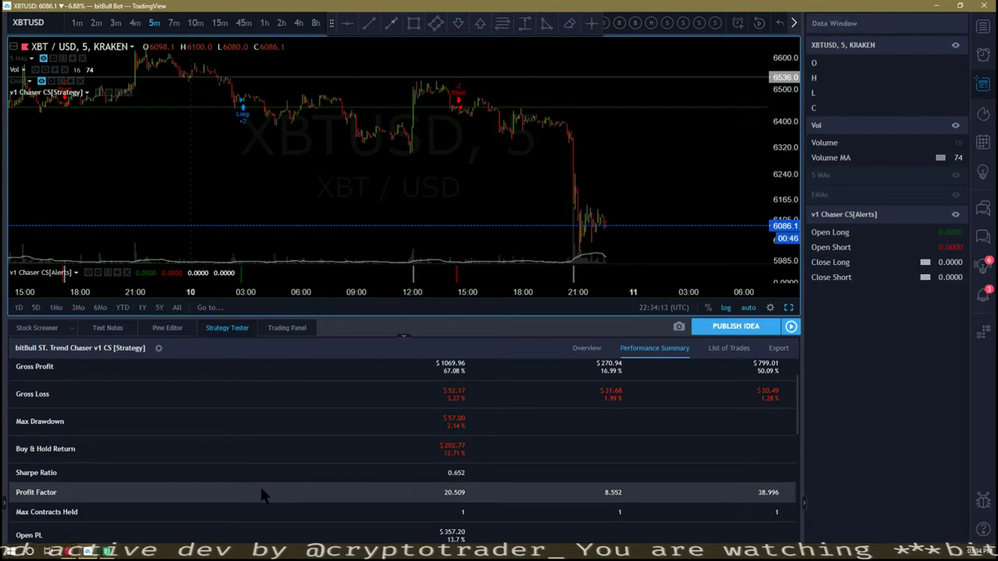
scroll(265, 495, down, 2)
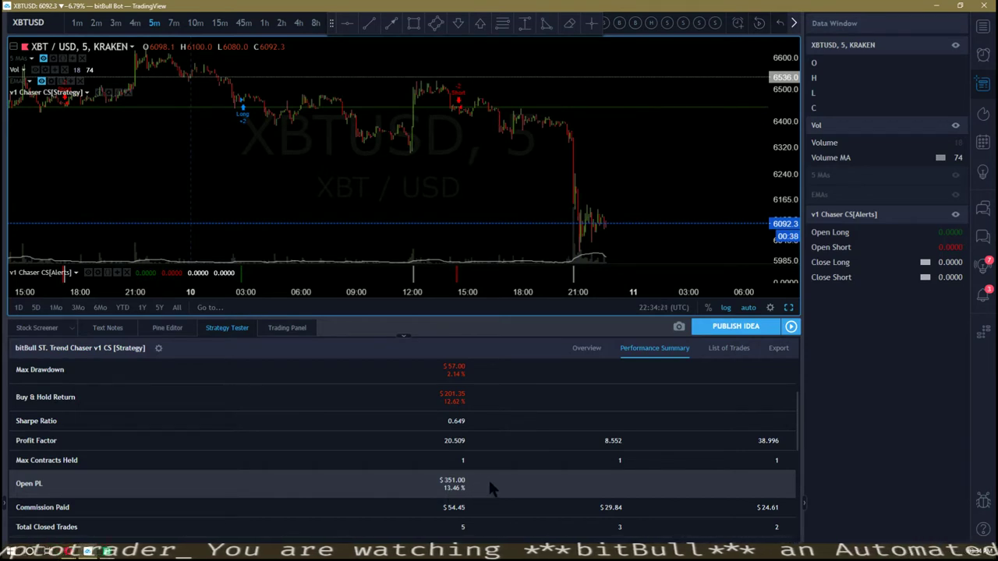
click(580, 350)
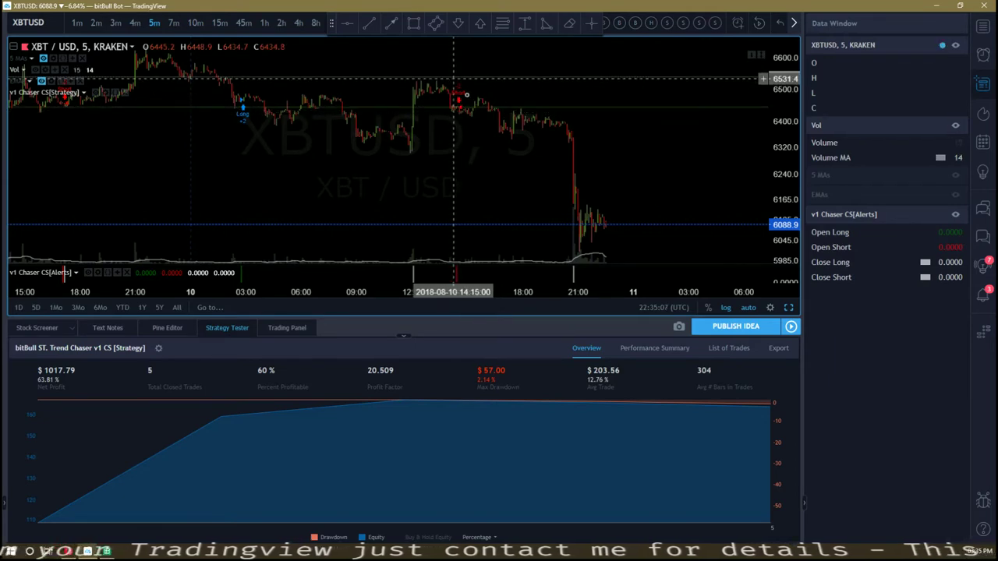
Step: Make the green horizontal line on the price chart more opaque
scroll(292, 173, down, 2)
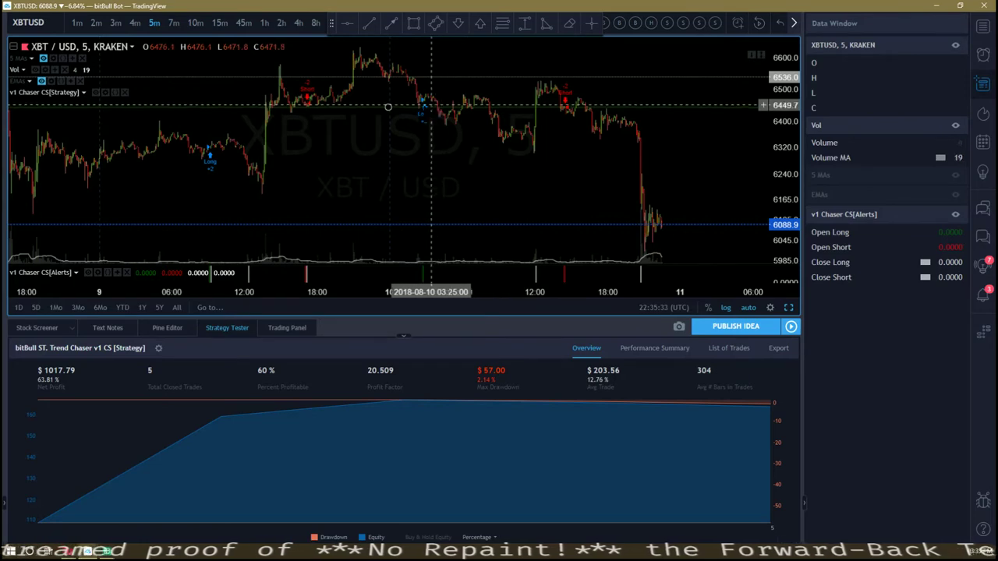
scroll(441, 108, up, 2)
scroll(442, 107, up, 2)
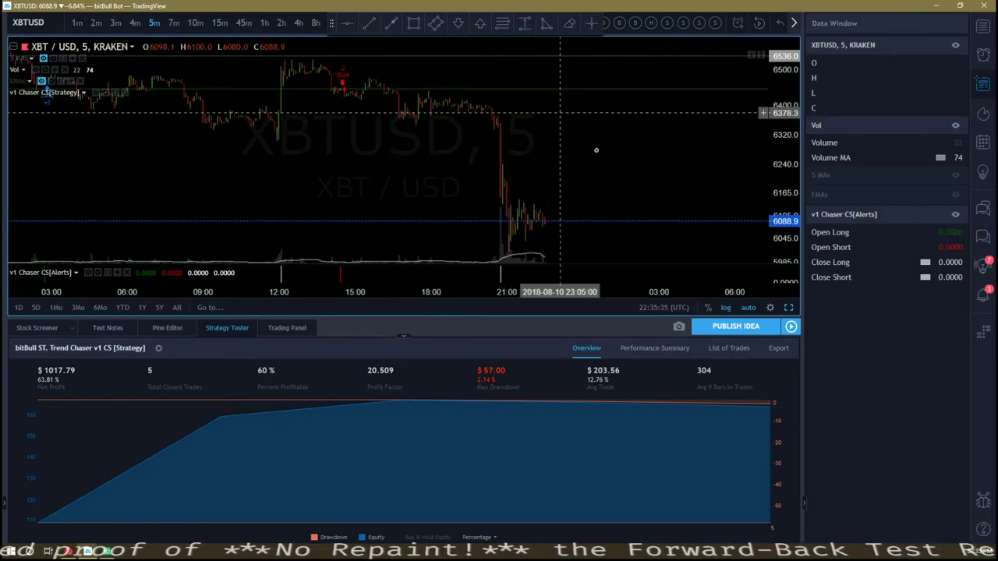
click(577, 88)
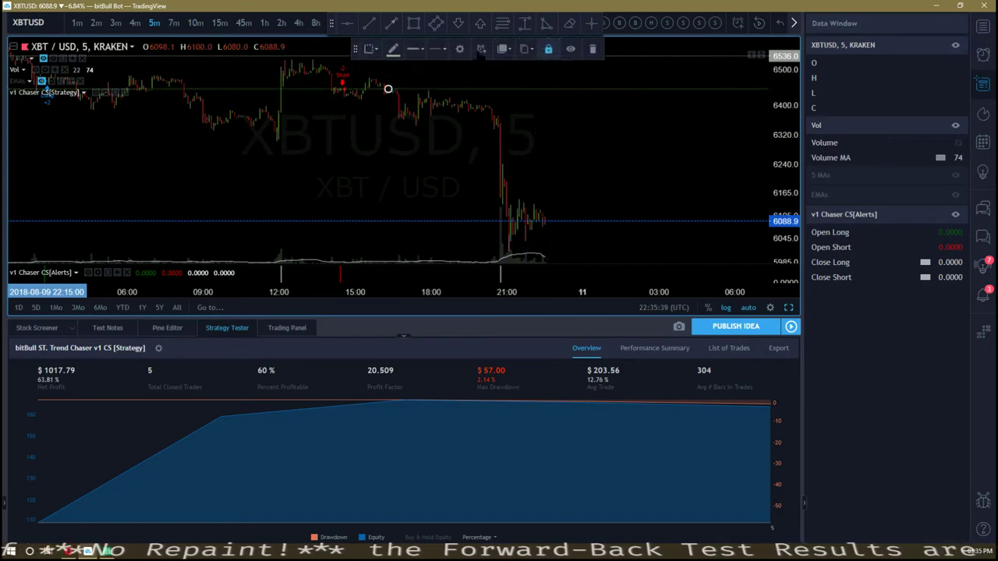
click(392, 50)
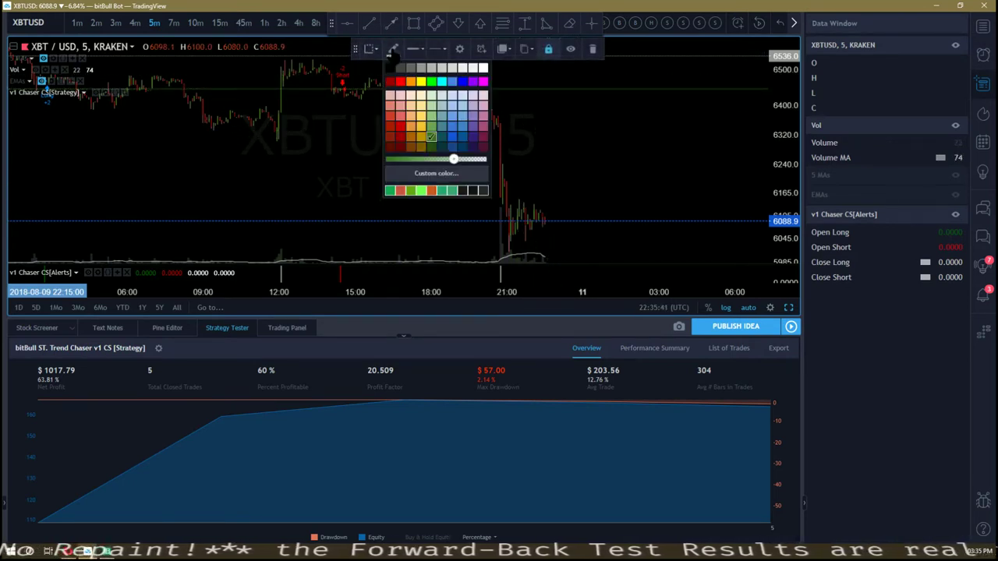
drag(452, 160, 434, 160)
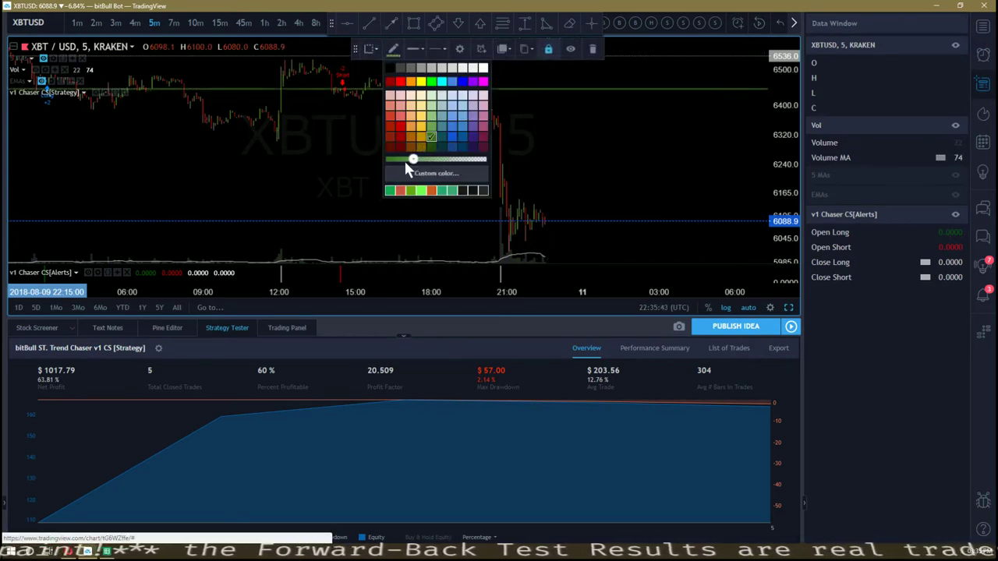
right_click(312, 166)
click(311, 128)
Step: Measure the price move on 2018-08-10 from the 17:35 candle to the 20:45 candle and clear the measurement
scroll(306, 131, down, 3)
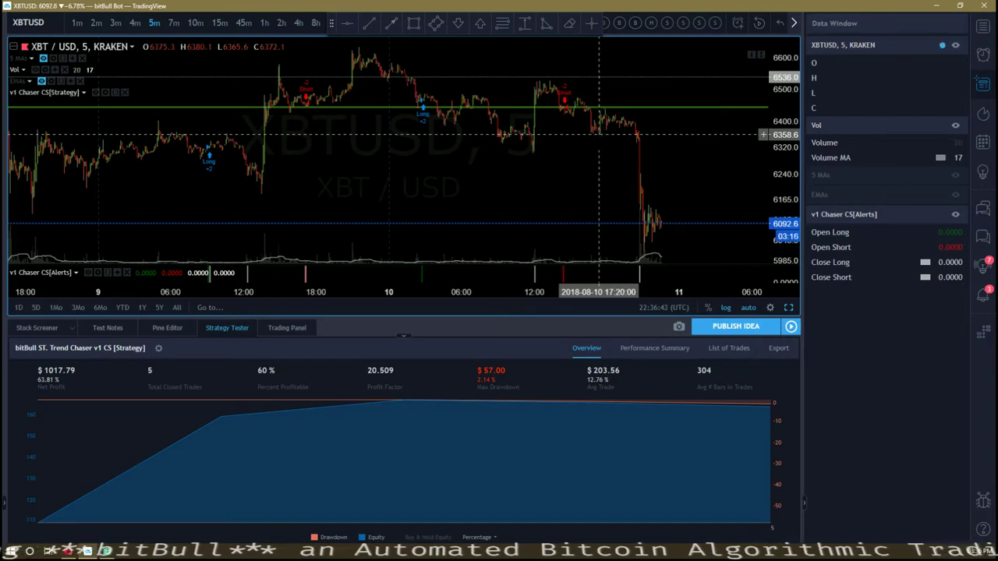
scroll(601, 134, up, 5)
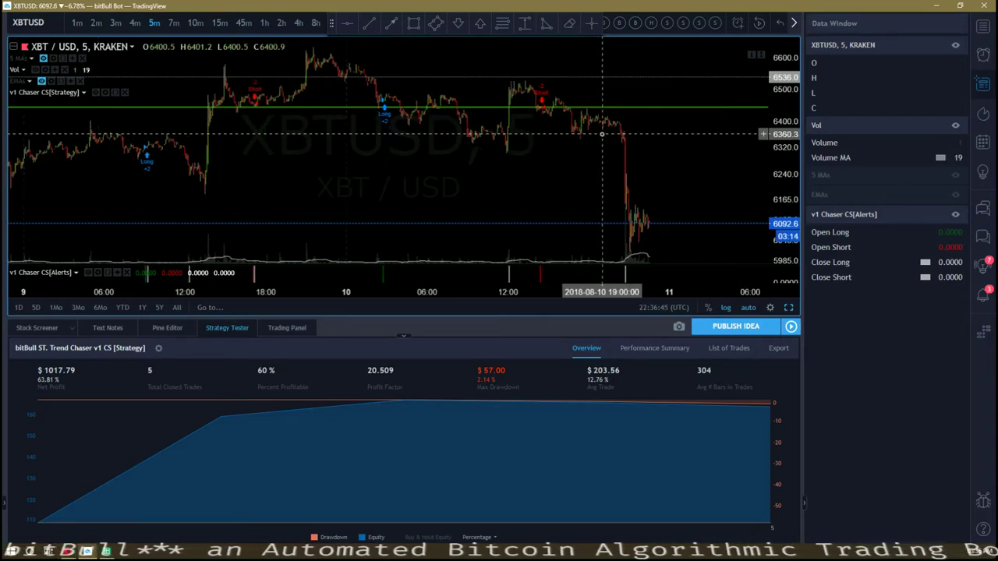
scroll(592, 156, up, 2)
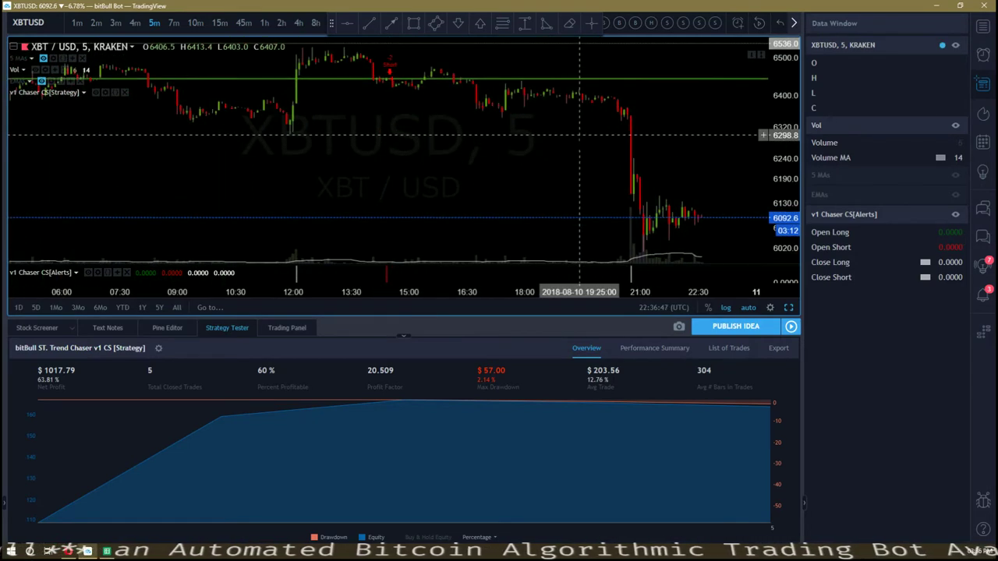
scroll(479, 132, up, 2)
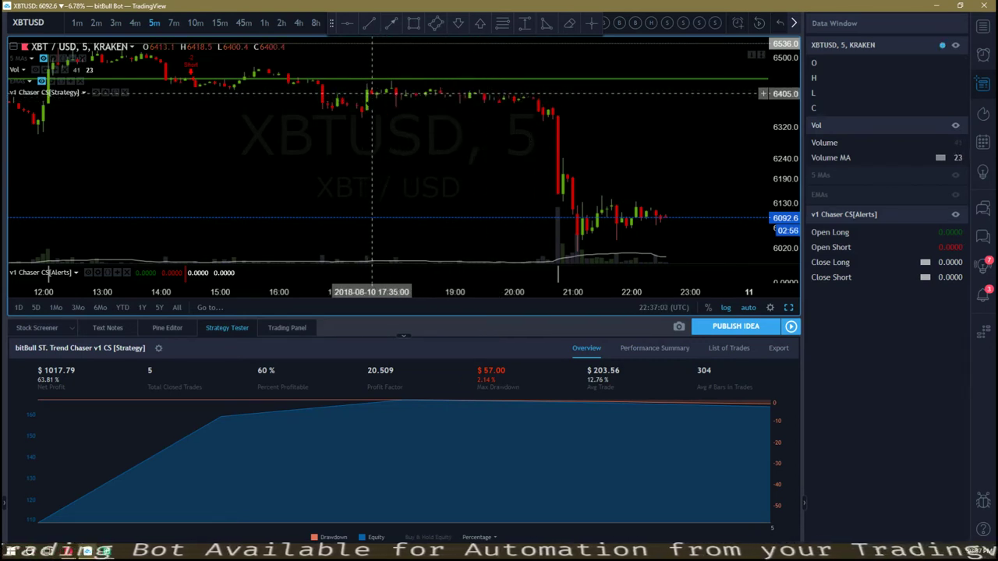
shift+click(371, 93)
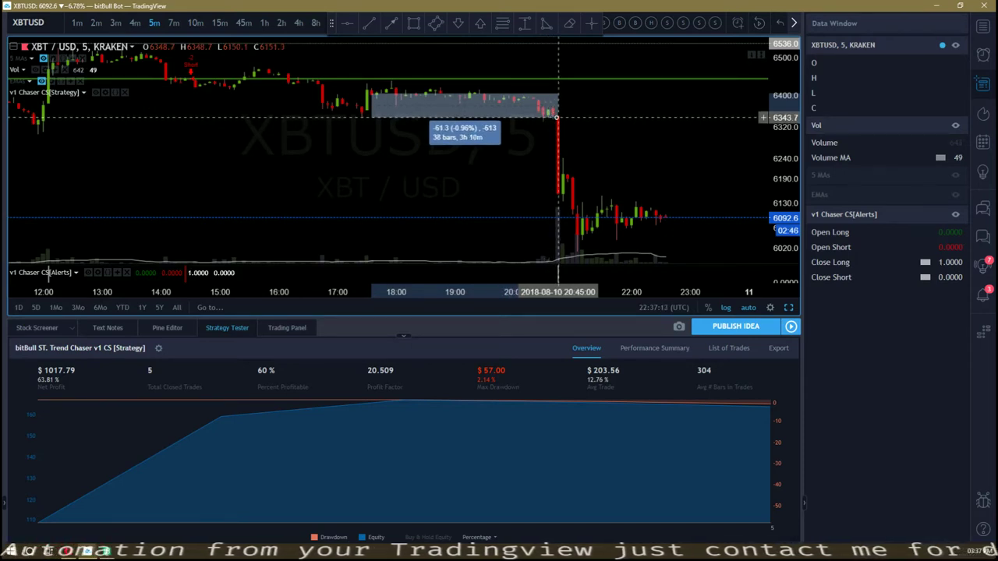
click(557, 117)
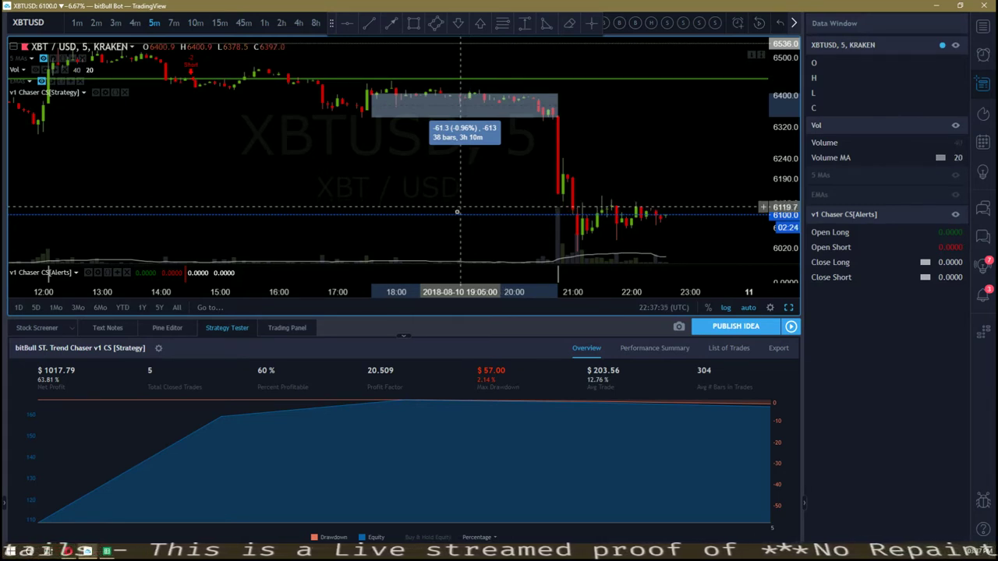
click(423, 171)
Step: Set the strategy's Backtest Start Month to 7 and apply the inputs
scroll(432, 168, down, 4)
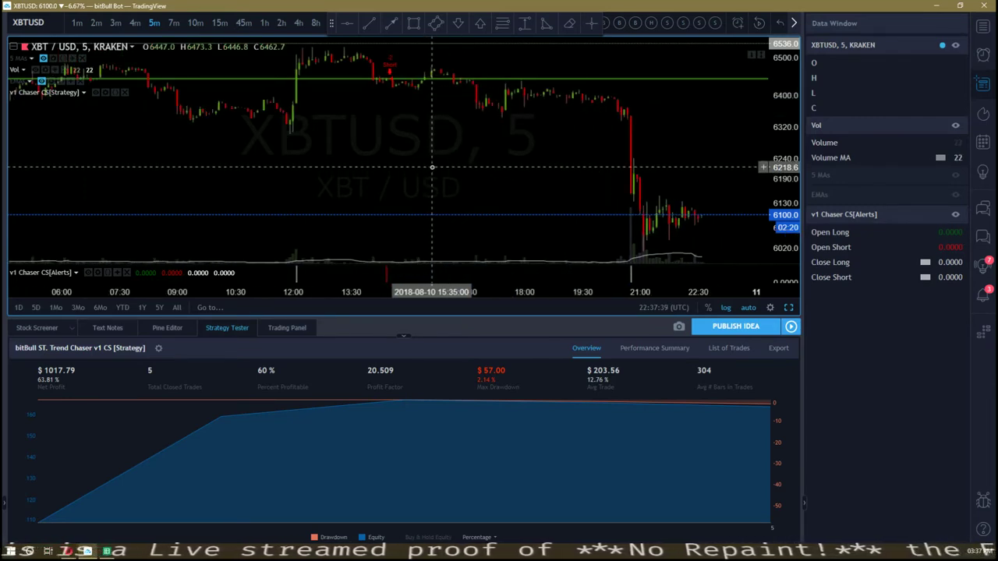
scroll(432, 171, down, 3)
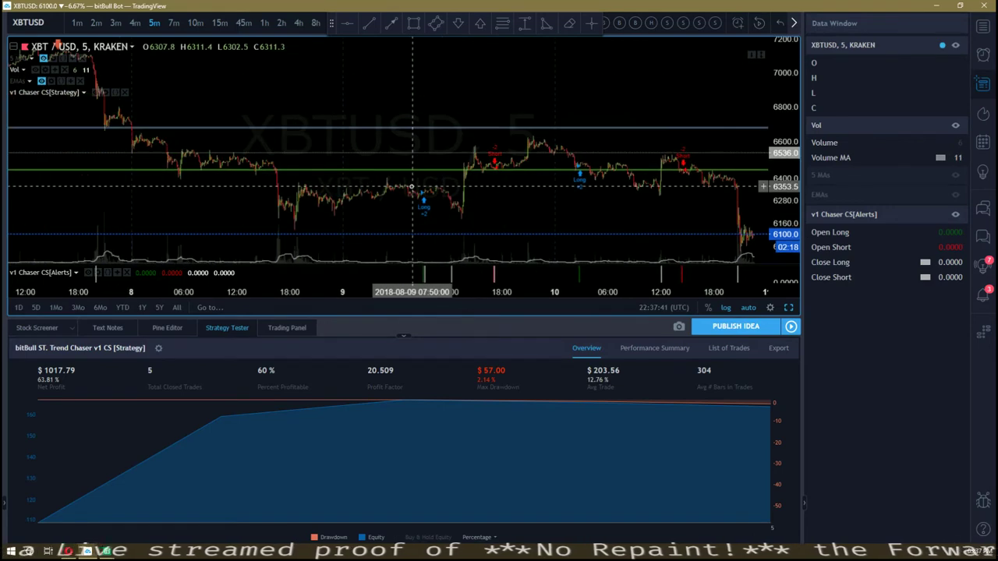
scroll(366, 197, down, 3)
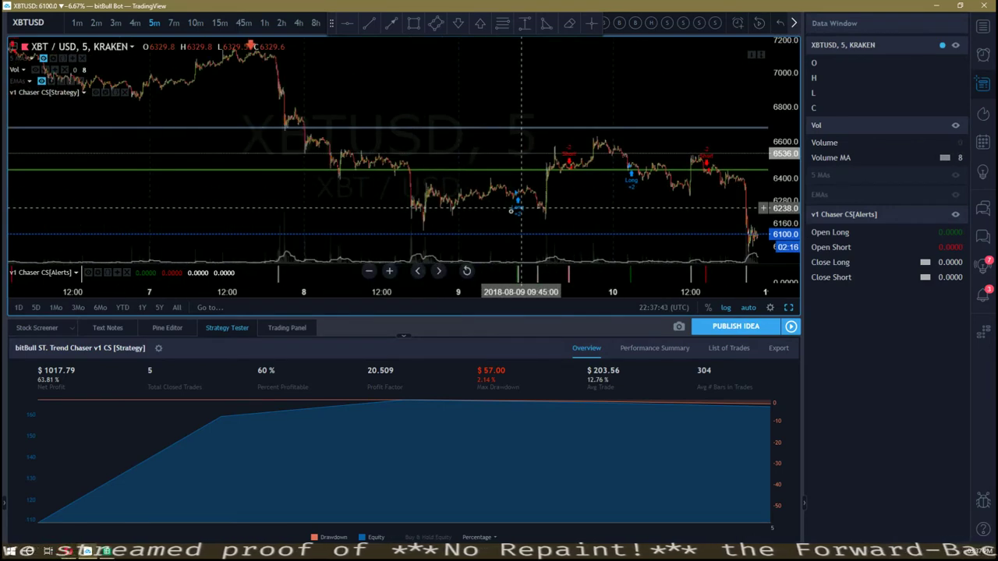
scroll(338, 203, down, 3)
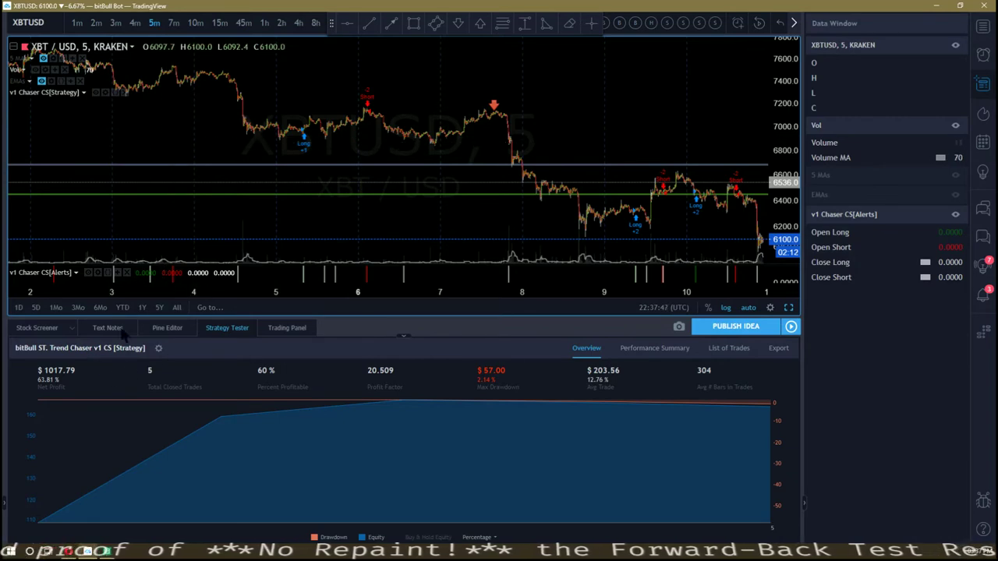
drag(121, 148, 423, 168)
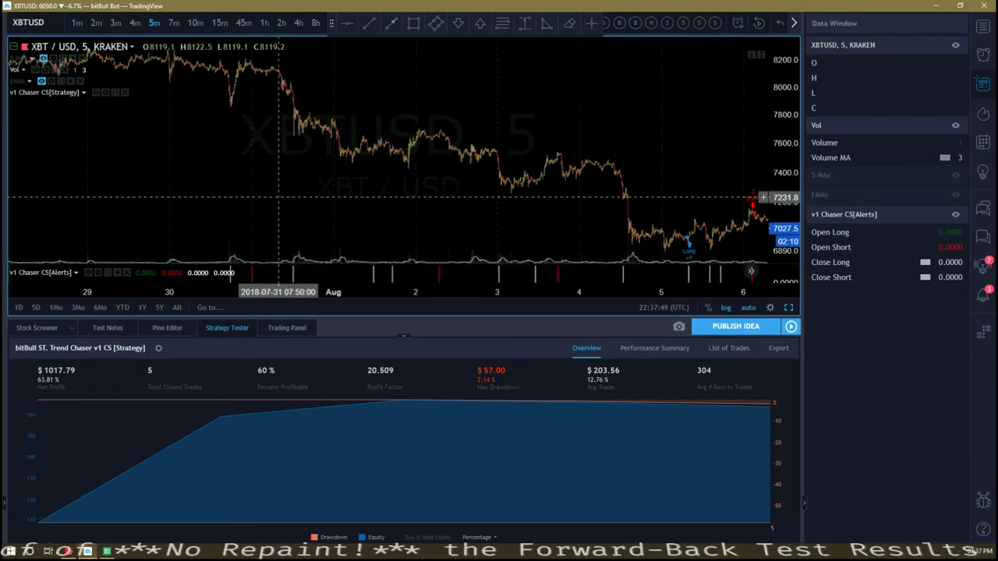
drag(249, 187, 483, 199)
drag(349, 196, 117, 195)
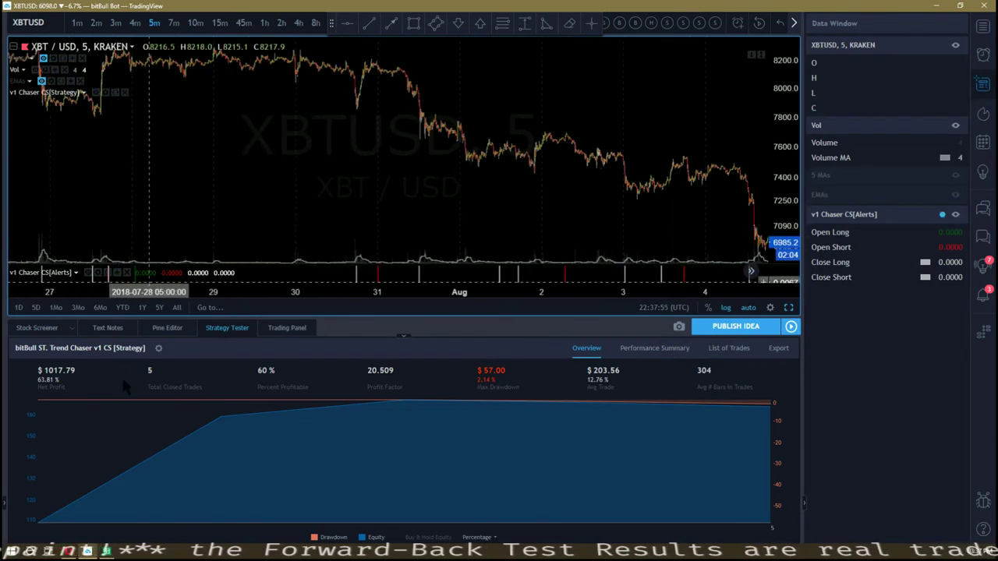
click(158, 348)
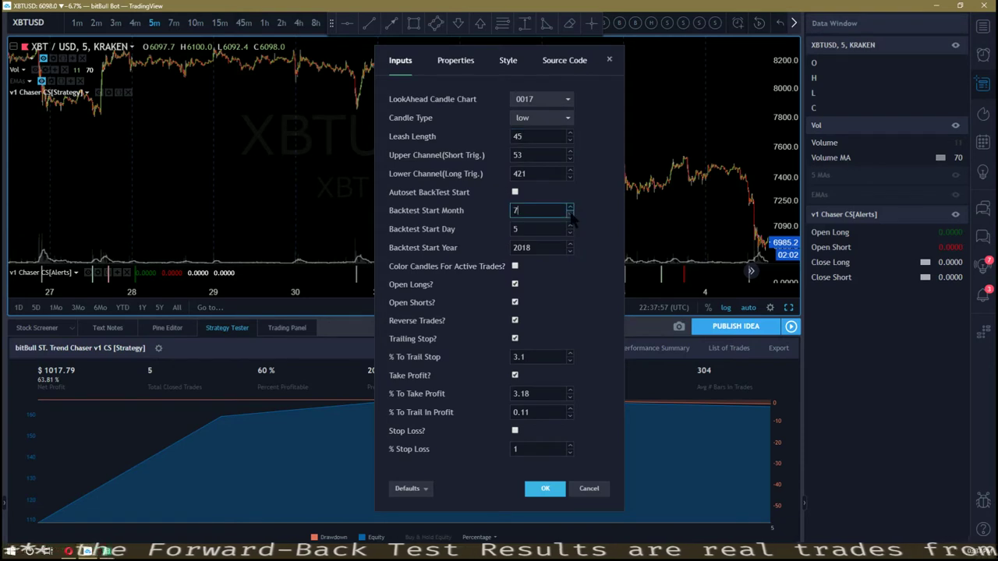
click(569, 215)
click(544, 488)
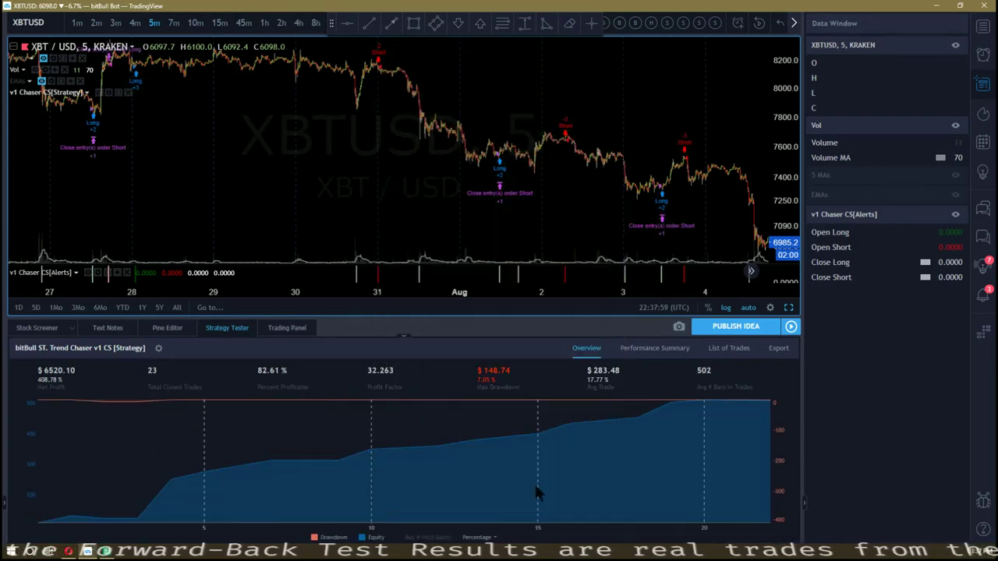
Step: Check the first trades' dates in the list of trades and examine the July trade signals on the chart
click(725, 348)
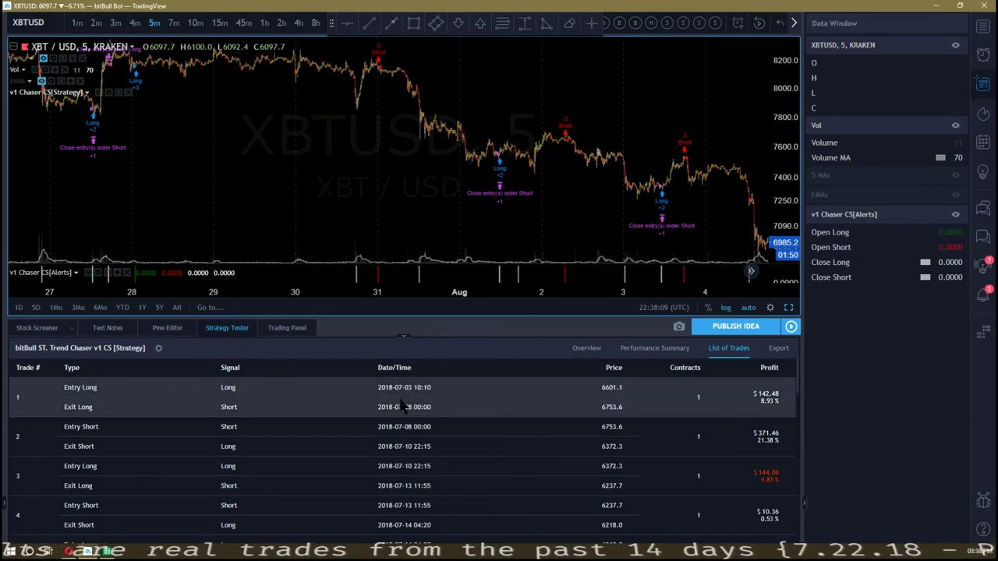
click(582, 354)
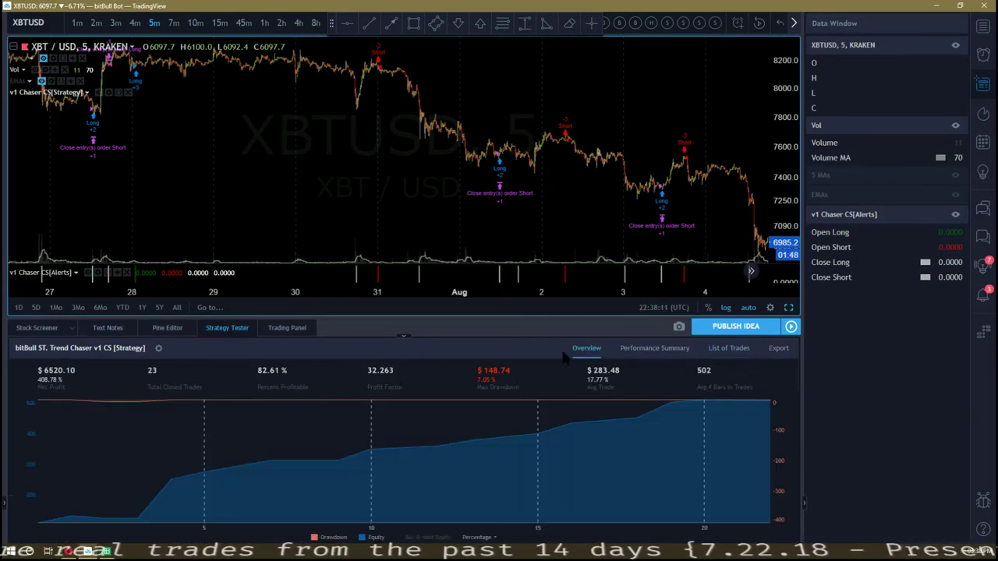
drag(256, 226, 494, 226)
drag(234, 226, 366, 218)
drag(298, 214, 497, 208)
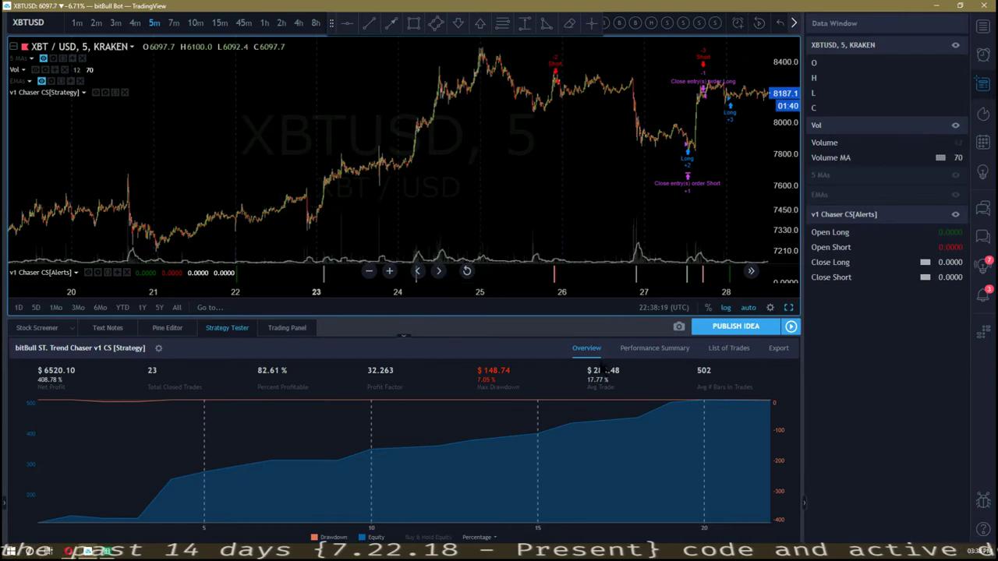
drag(436, 212, 600, 207)
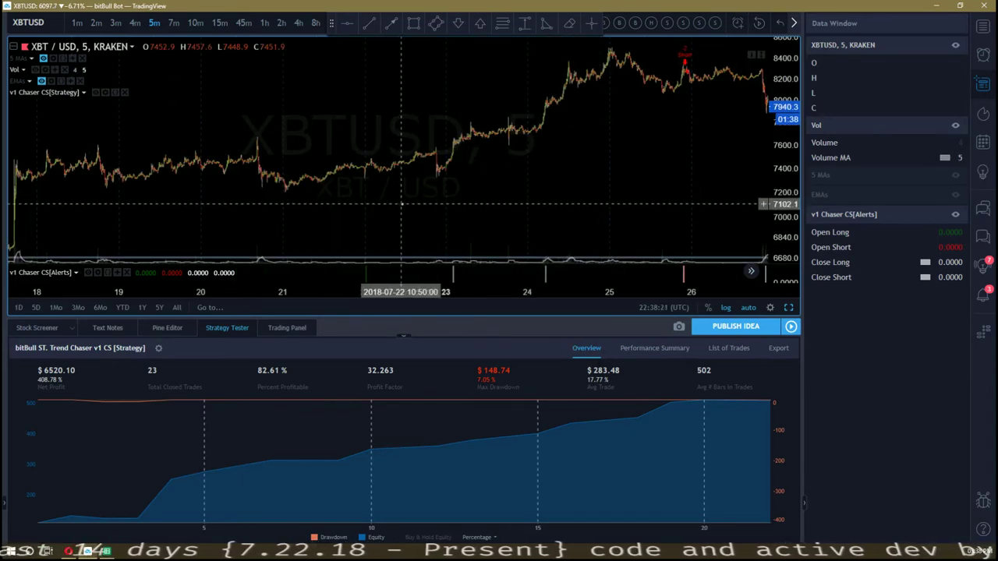
drag(382, 195, 541, 167)
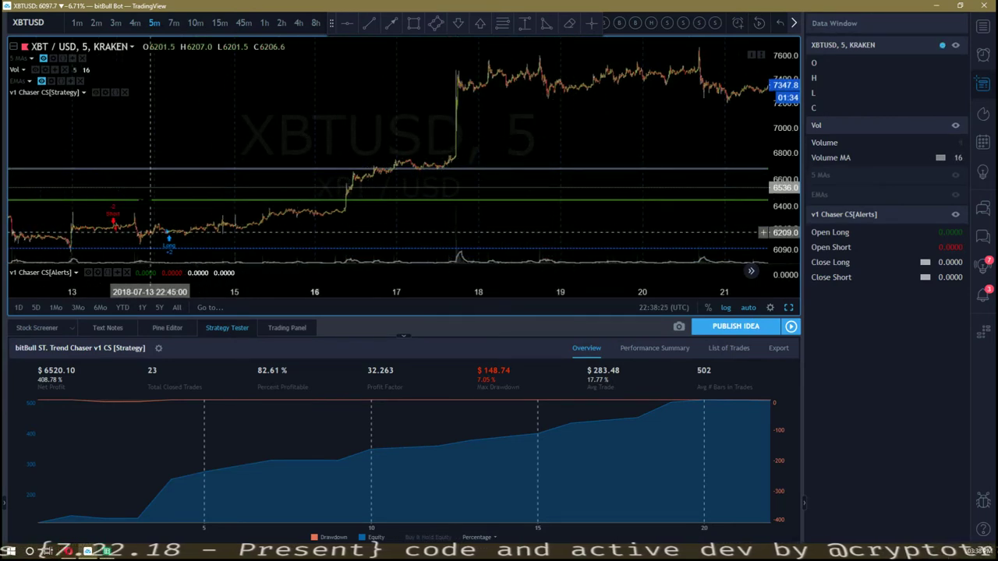
drag(359, 132, 484, 129)
drag(283, 129, 472, 126)
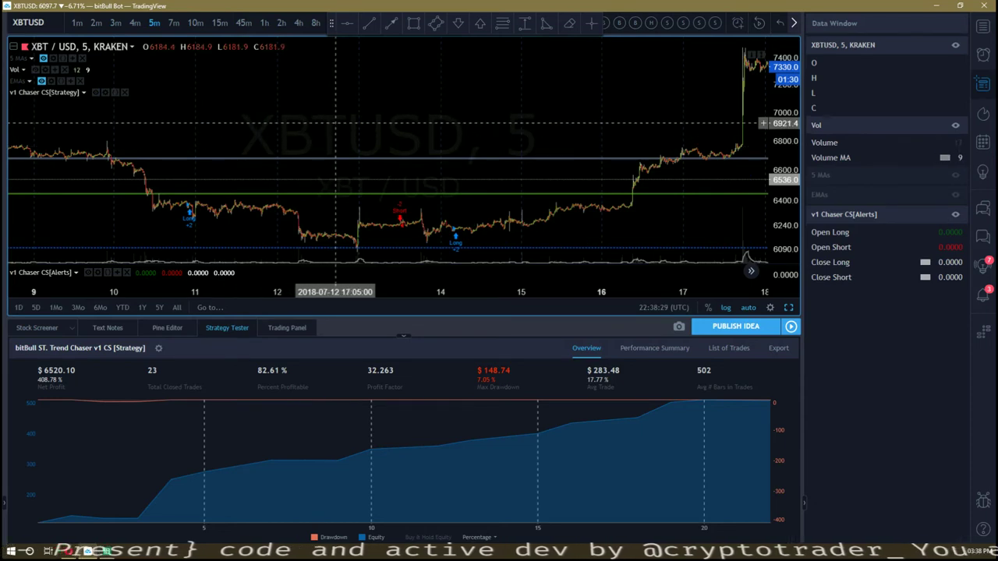
drag(335, 124, 471, 121)
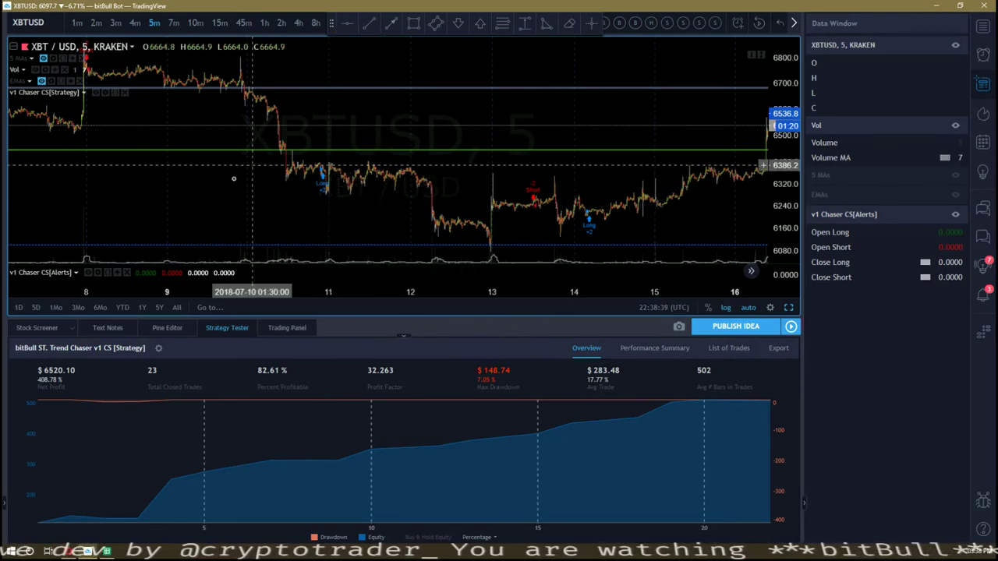
scroll(239, 140, left, 3)
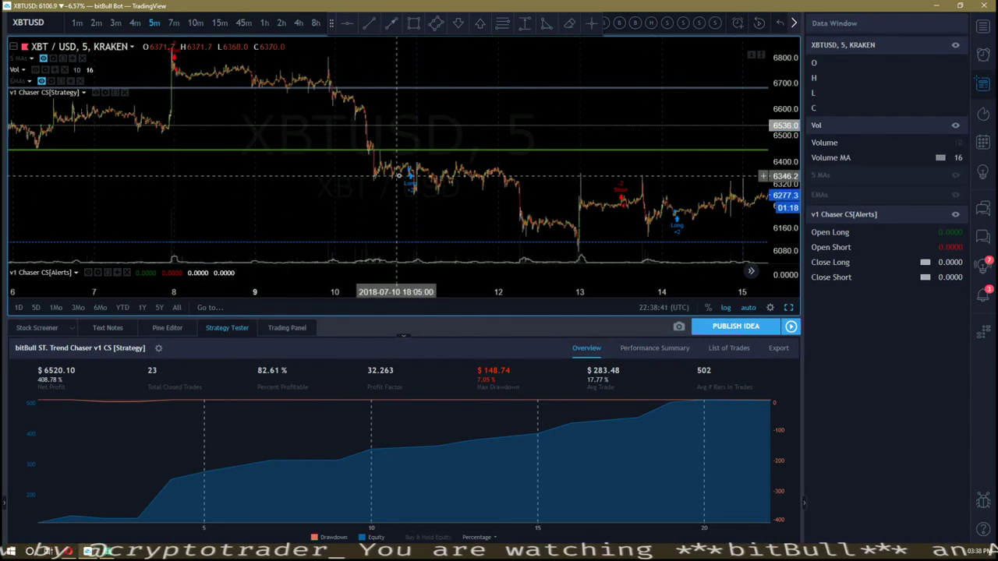
Step: Examine the strategy's long and short signals on the price chart from early July to about 21 July
drag(280, 74, 554, 76)
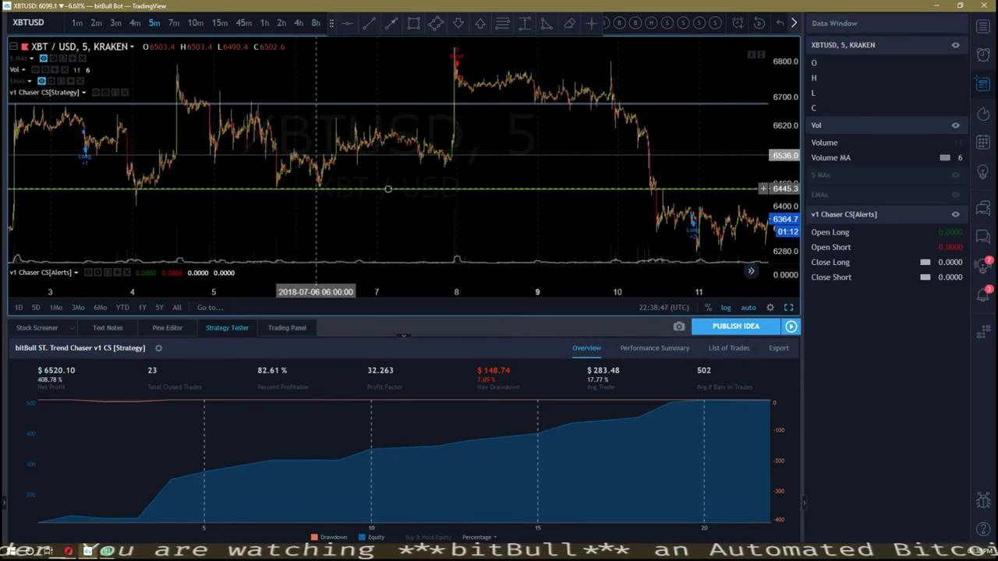
drag(279, 168, 515, 168)
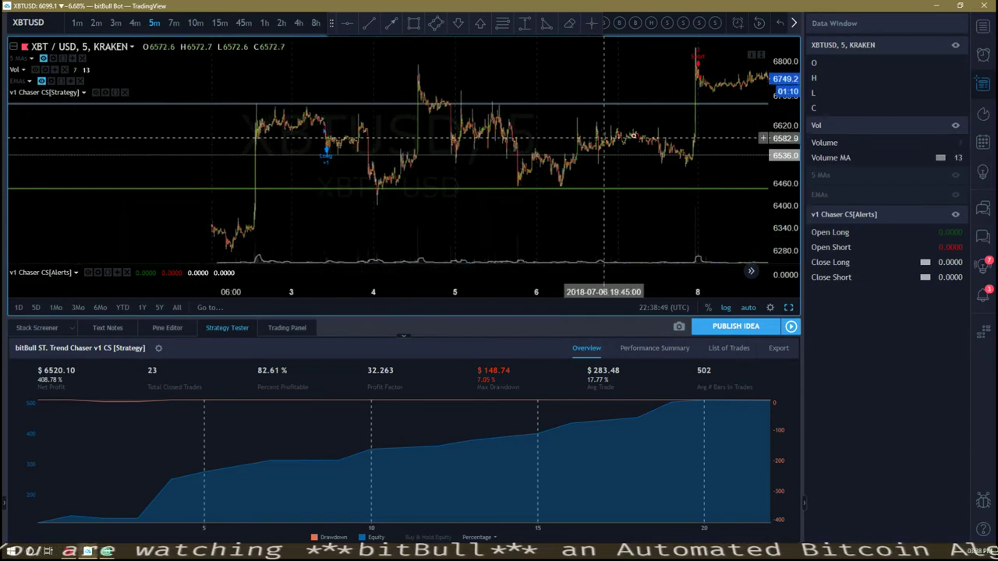
drag(341, 195, 215, 171)
drag(561, 156, 362, 156)
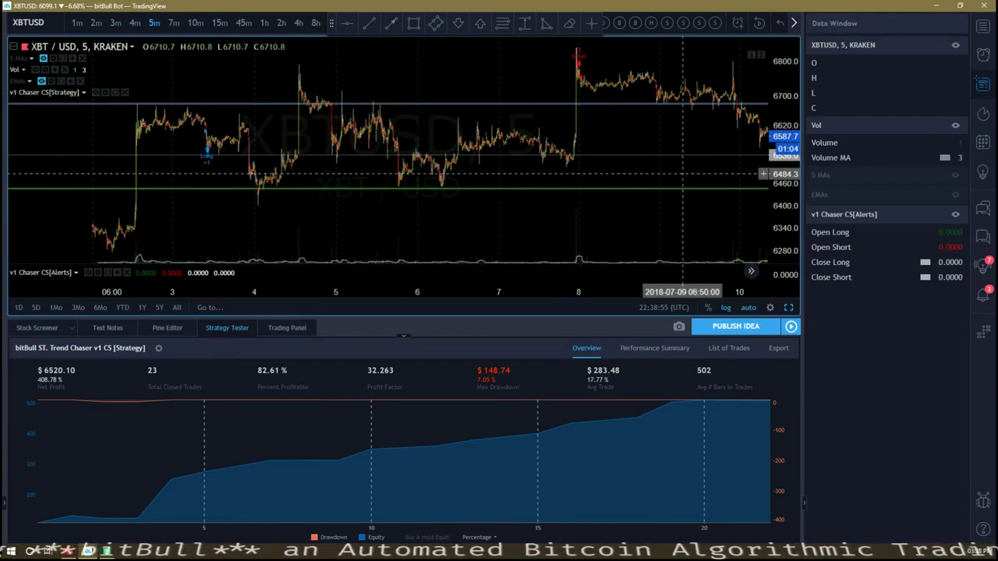
drag(683, 156, 80, 146)
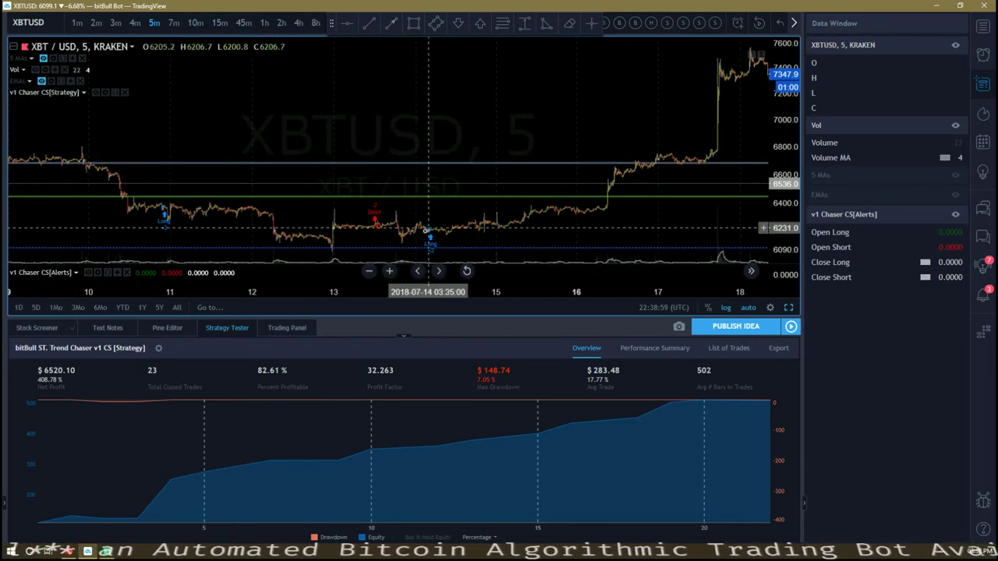
drag(704, 212, 167, 209)
mouse_move(666, 160)
mouse_down()
mouse_move(282, 144)
mouse_move(474, 193)
mouse_up()
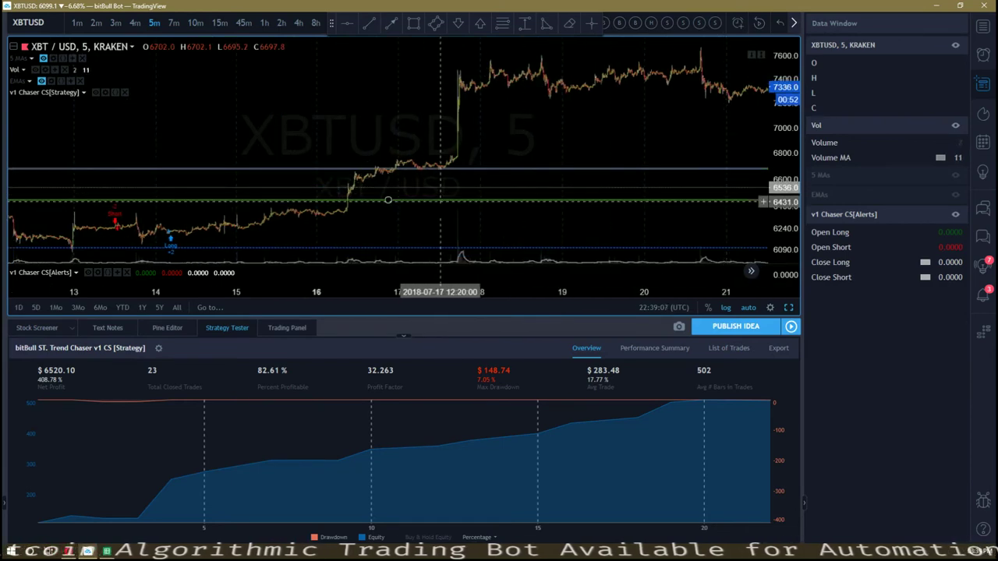
Step: Review the July signals again, going back to the earliest candles and forward to the 14 July long entry and the subsequent price rise
drag(367, 199, 660, 211)
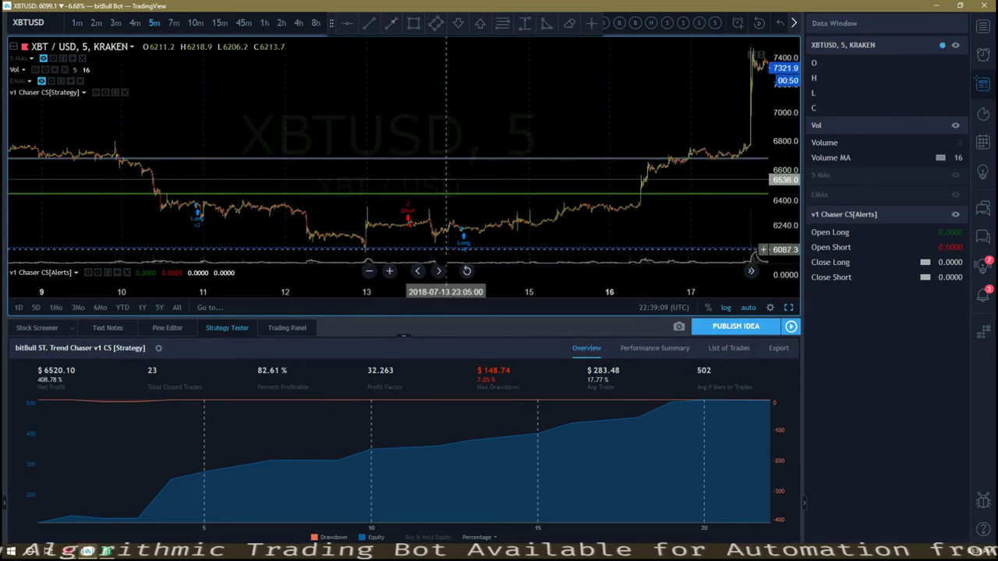
drag(319, 234, 376, 243)
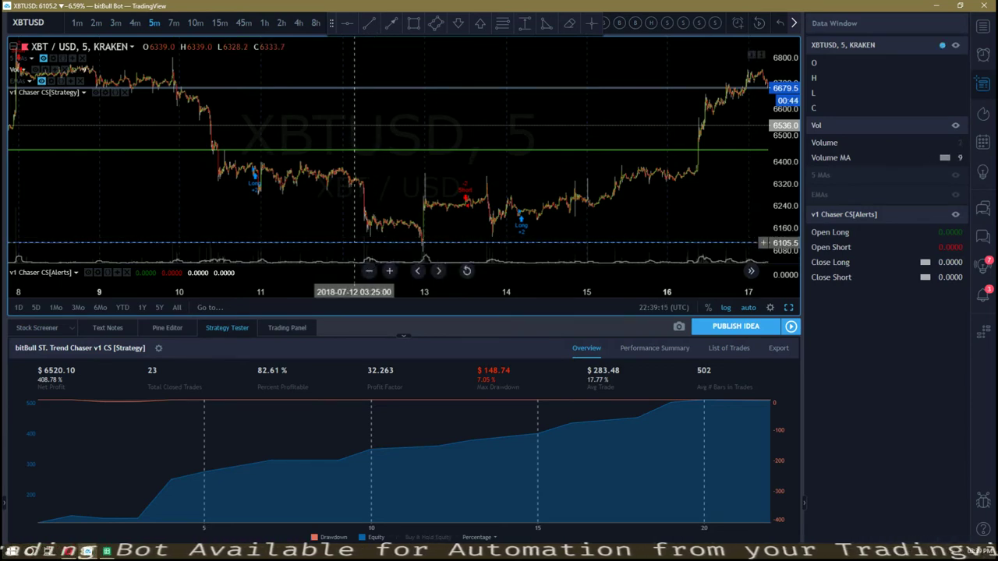
drag(253, 243, 484, 242)
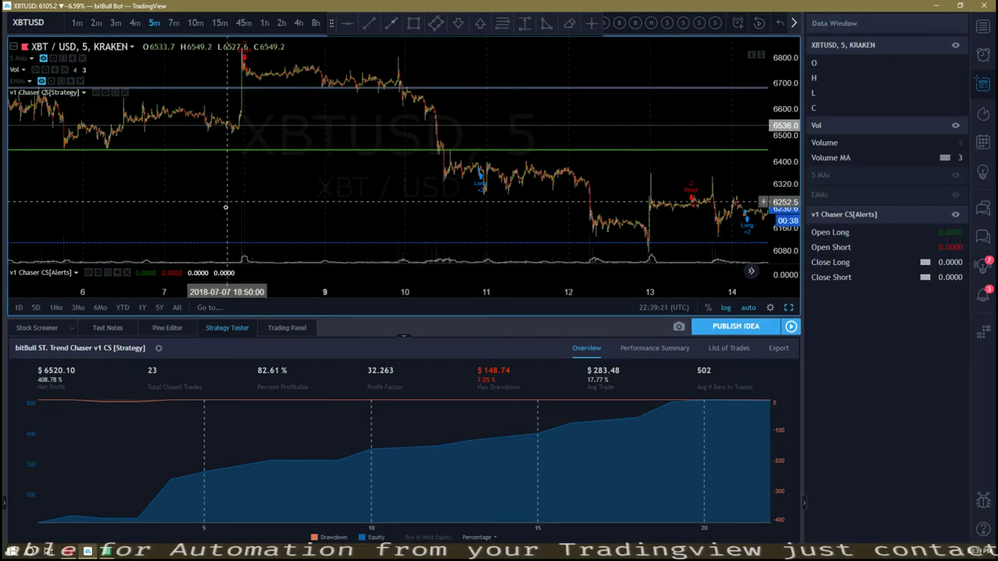
drag(214, 222, 407, 222)
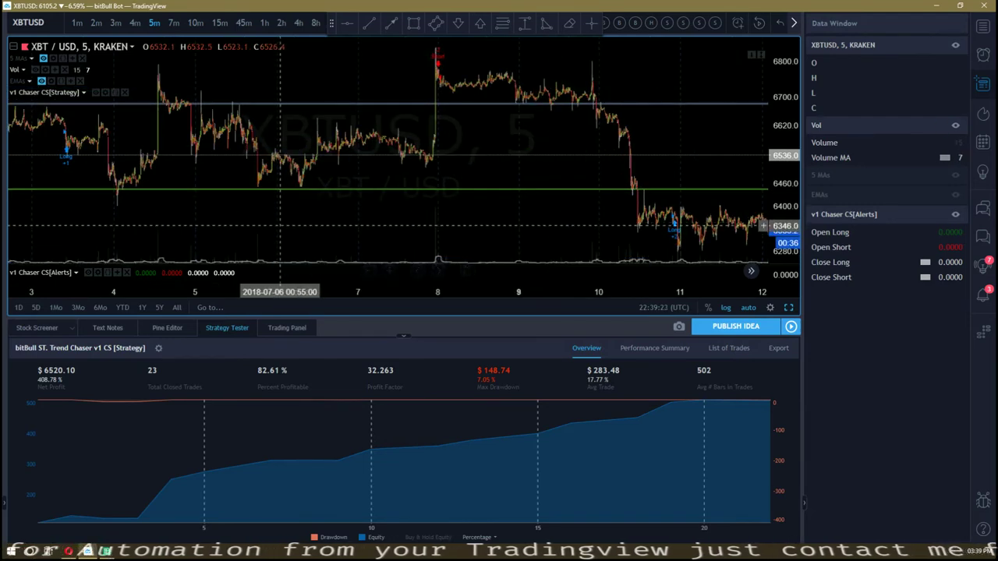
drag(280, 224, 639, 227)
scroll(530, 234, left, 5)
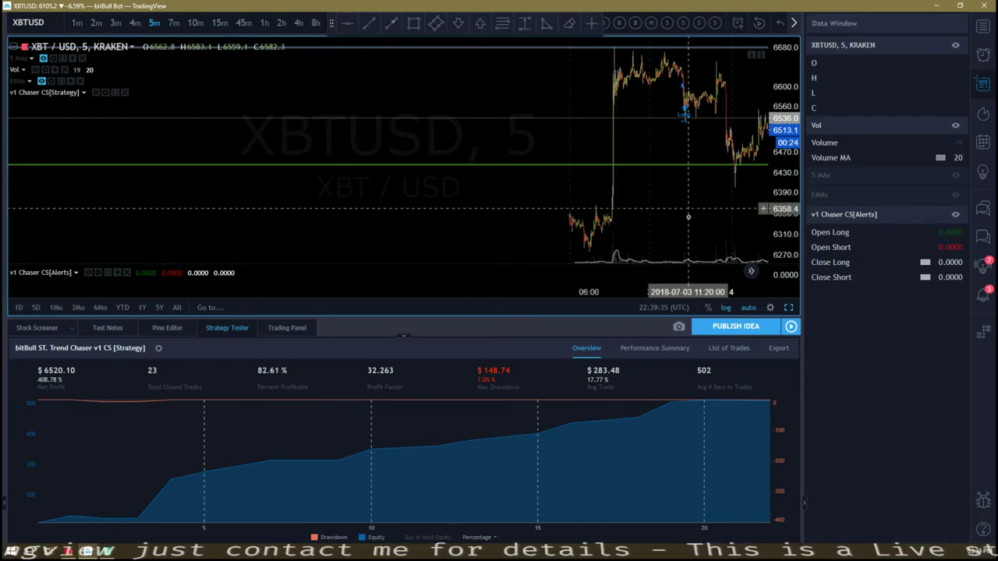
scroll(687, 209, down, 5)
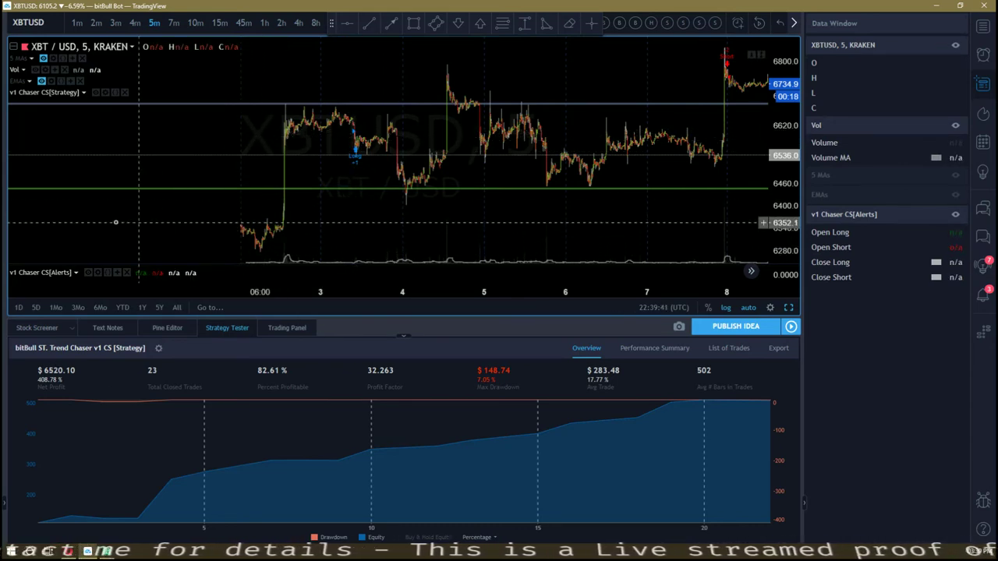
drag(606, 209, 296, 204)
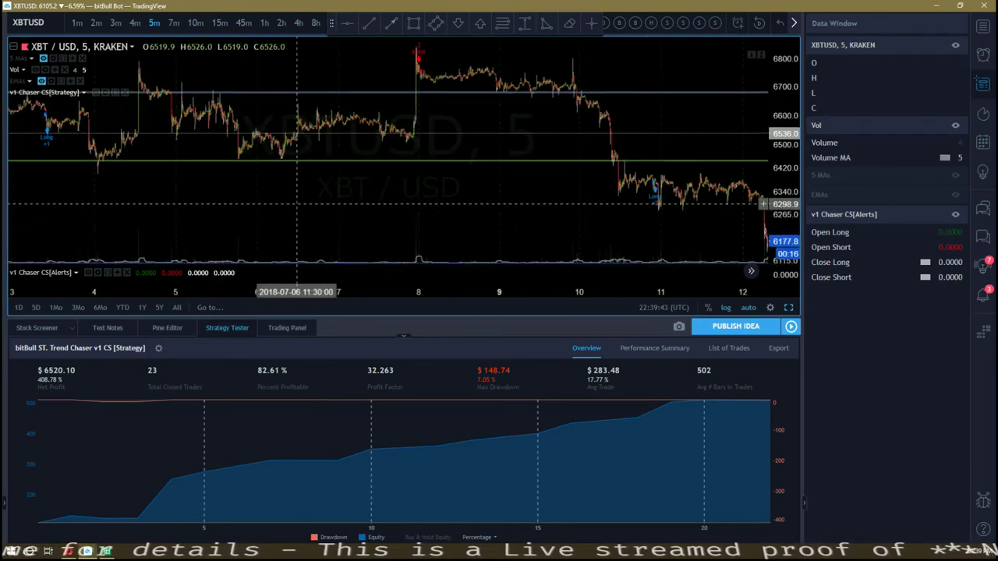
drag(482, 209, 201, 210)
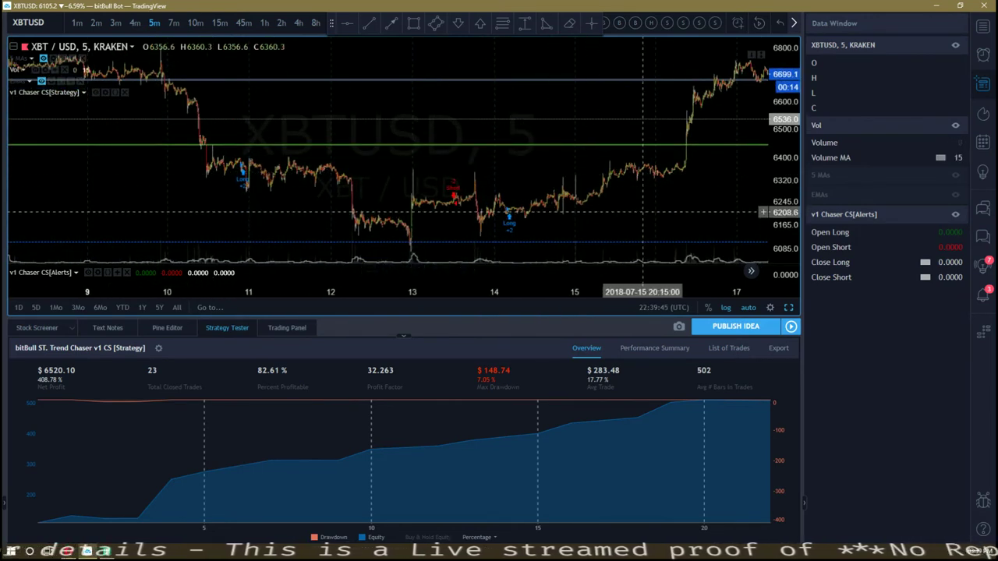
drag(642, 211, 224, 209)
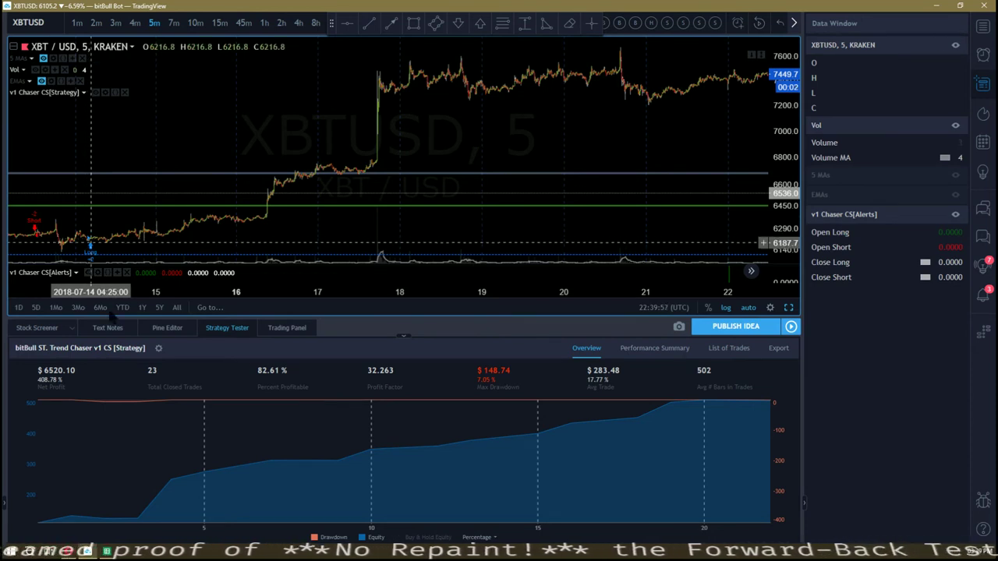
Step: Set the strategy's Backtest Start Month to 7 and Backtest Start Day to 14
click(158, 347)
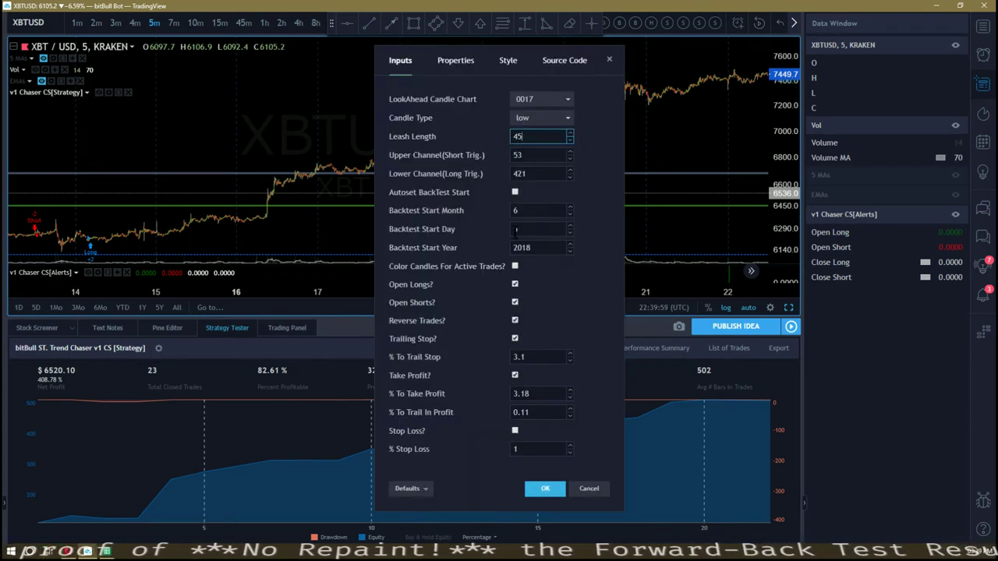
click(569, 207)
click(532, 228)
text(14)
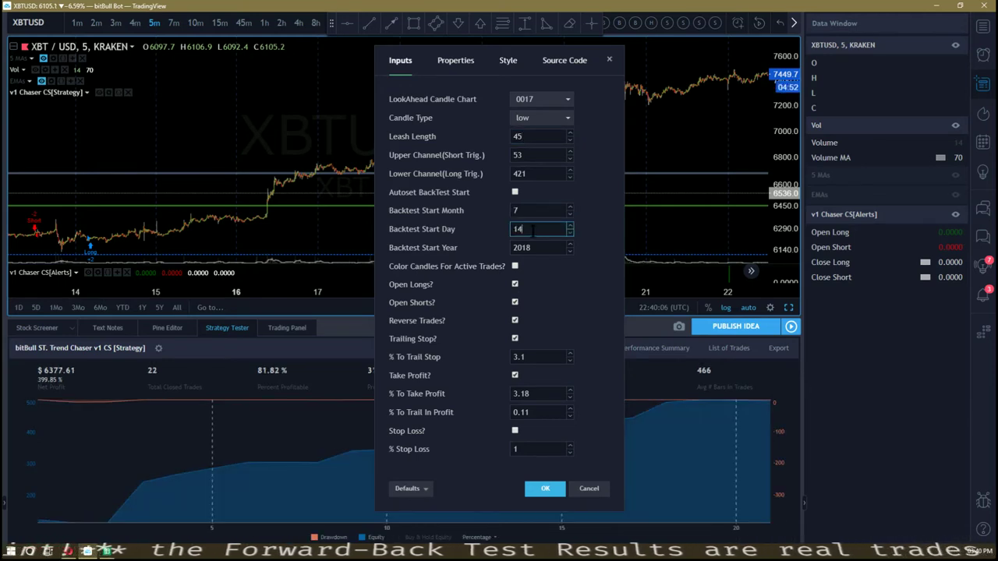
click(481, 254)
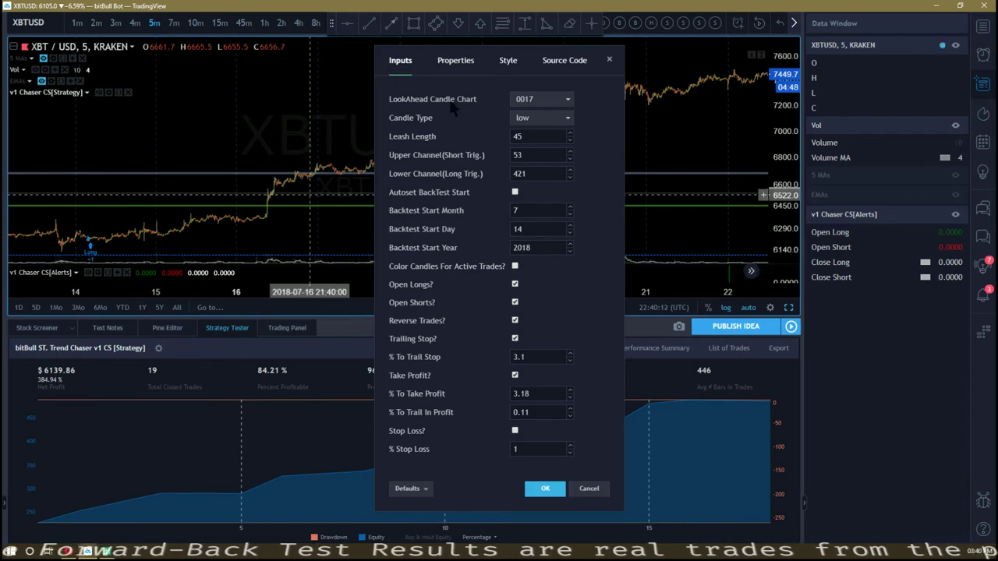
Step: Move the strategy settings off the chart, raise the Backtest Start Day to 15 and on to 18, and close the settings
drag(379, 54, 742, 51)
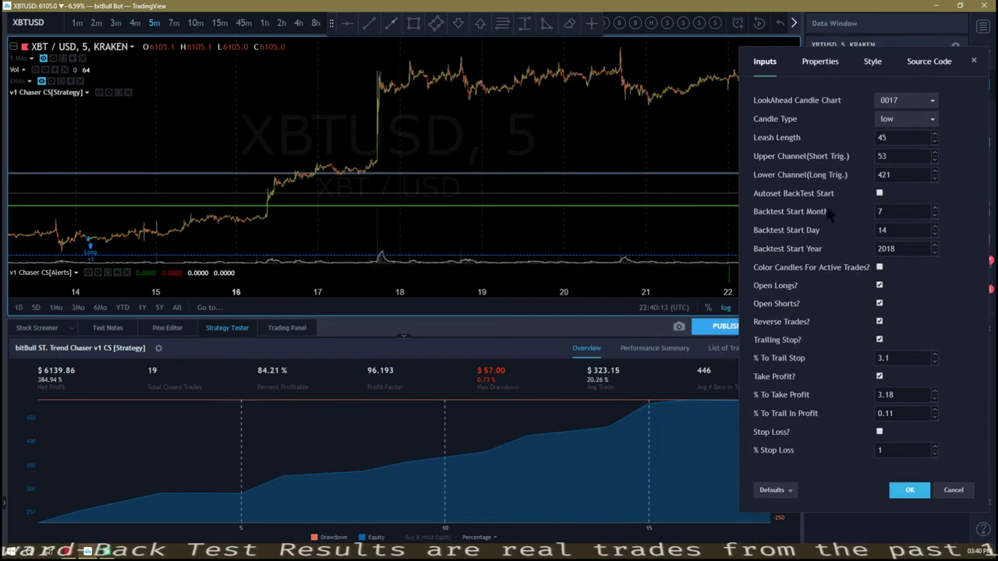
click(934, 227)
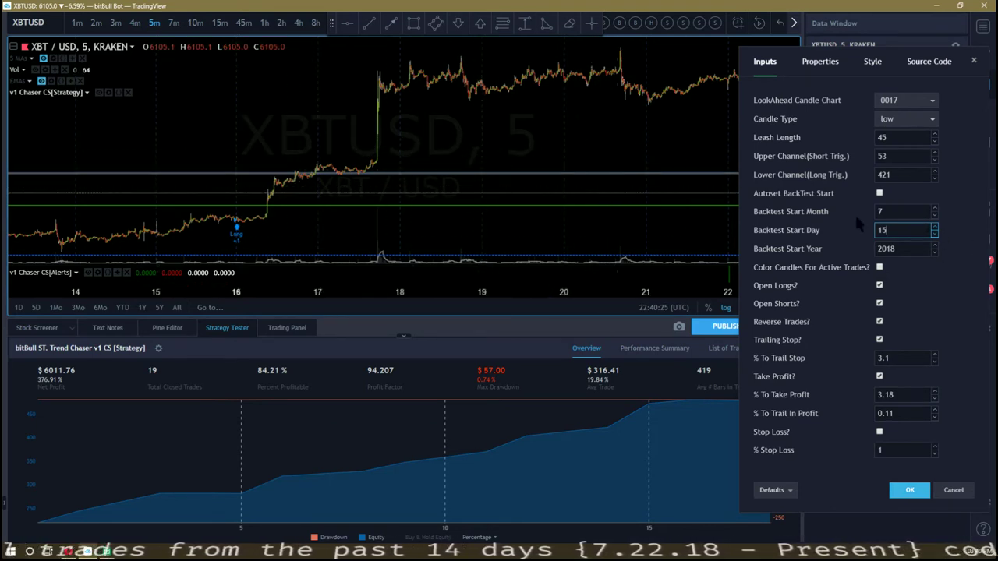
click(934, 226)
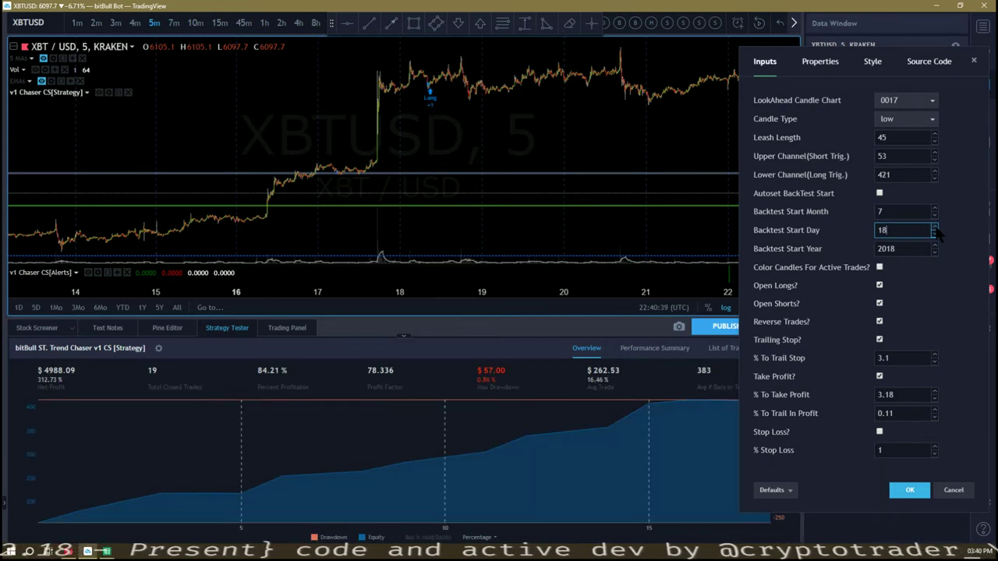
drag(753, 70, 795, 90)
key(Escape)
drag(432, 160, 277, 159)
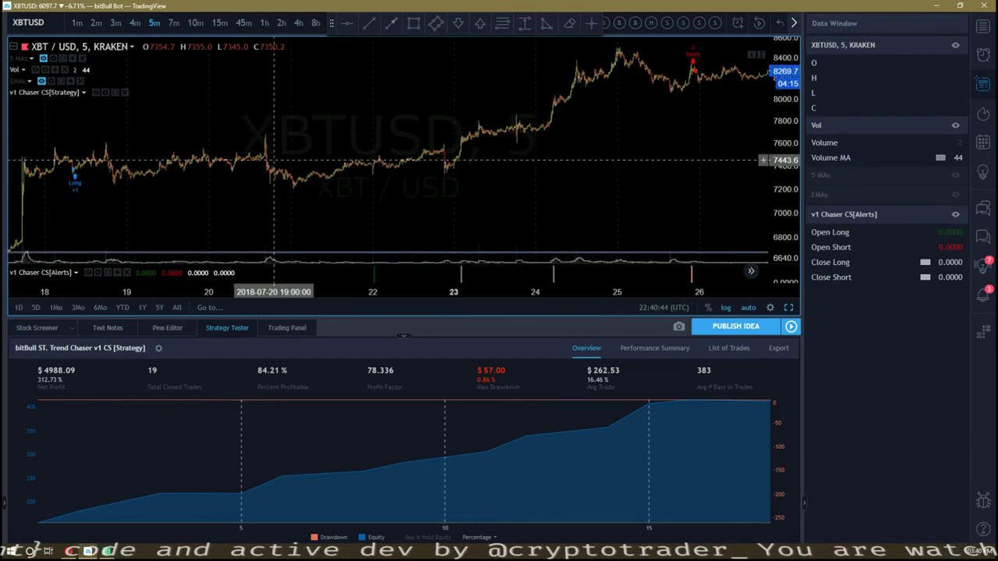
Step: Raise the Backtest Start Day through 19 and 24 to 25, watching the first entry on the chart, and apply the inputs
click(158, 348)
drag(423, 62, 816, 62)
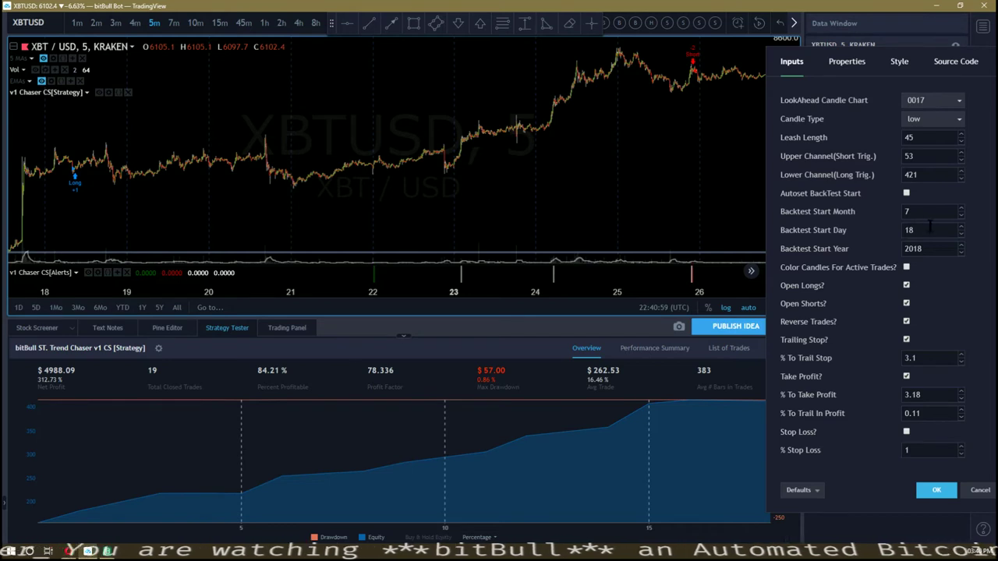
click(961, 227)
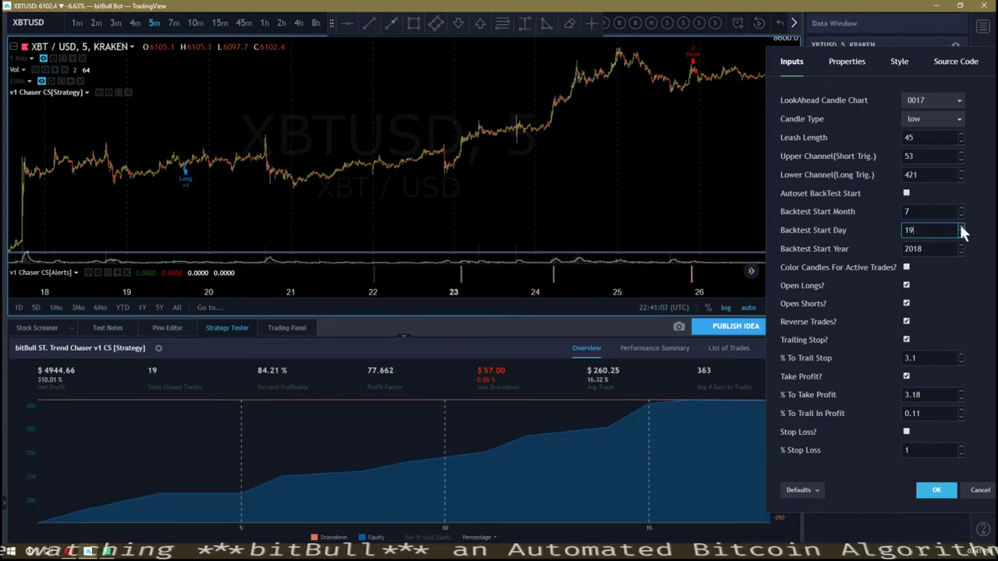
click(961, 226)
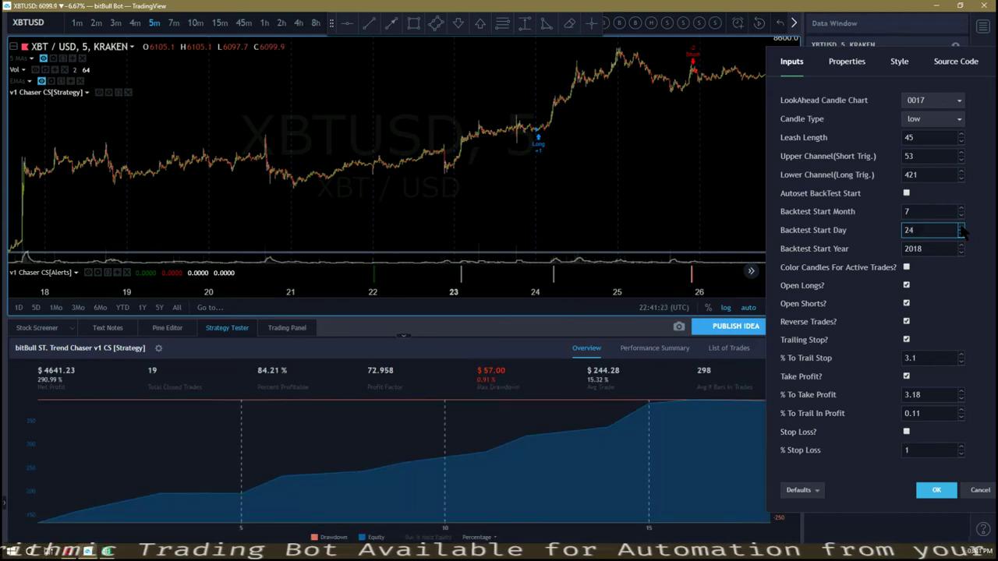
click(961, 226)
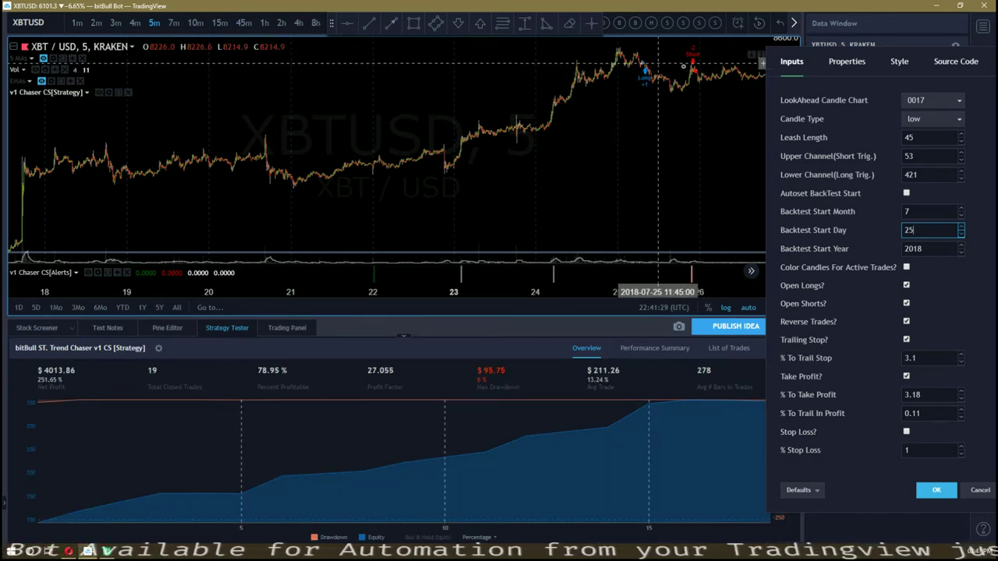
key(Return)
Step: Examine the trade signals on the chart from 25 July and at the latest August candles
drag(683, 148, 378, 90)
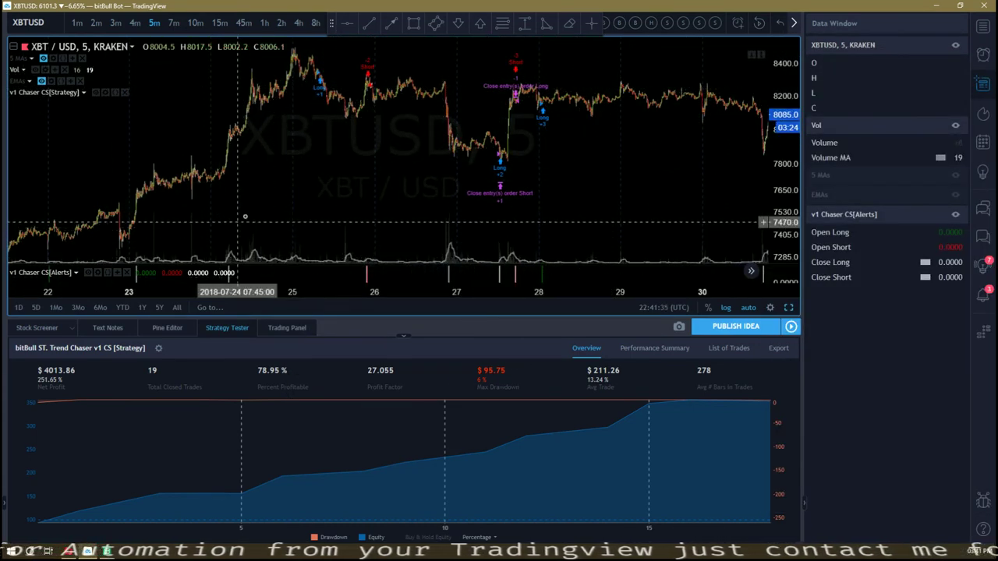
click(750, 270)
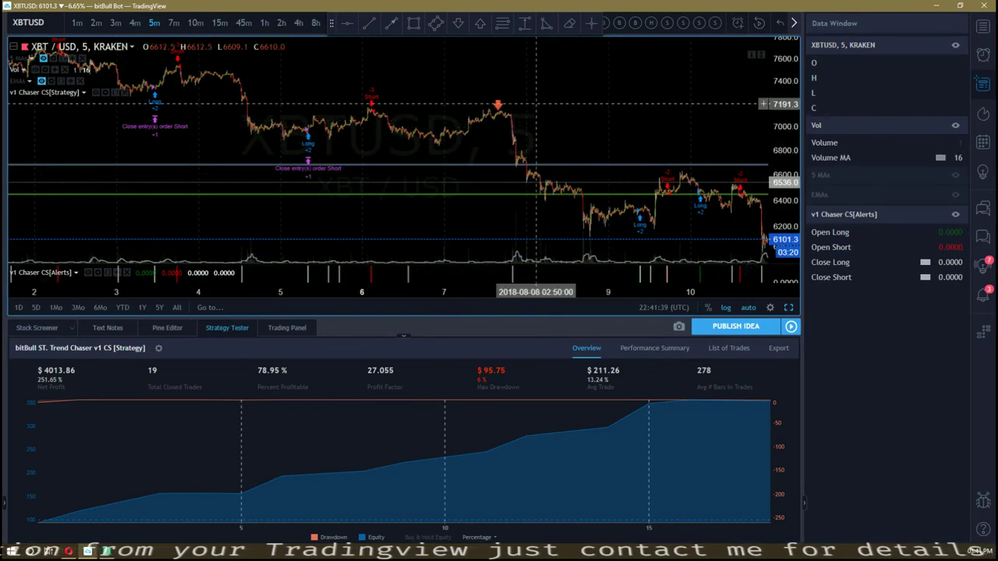
drag(478, 117, 328, 94)
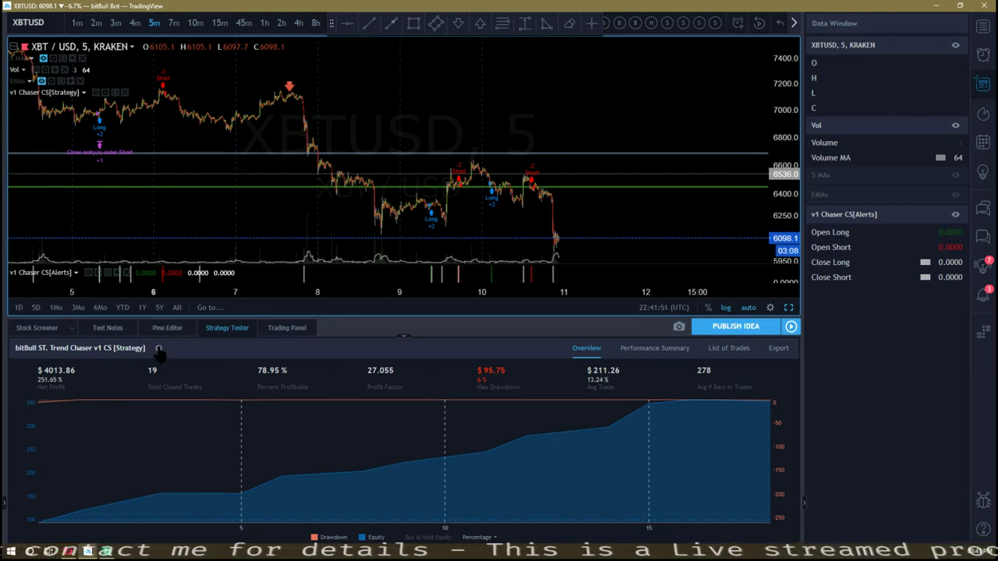
Step: Hide the Data Window and review the strategy's input settings without editing them
click(983, 85)
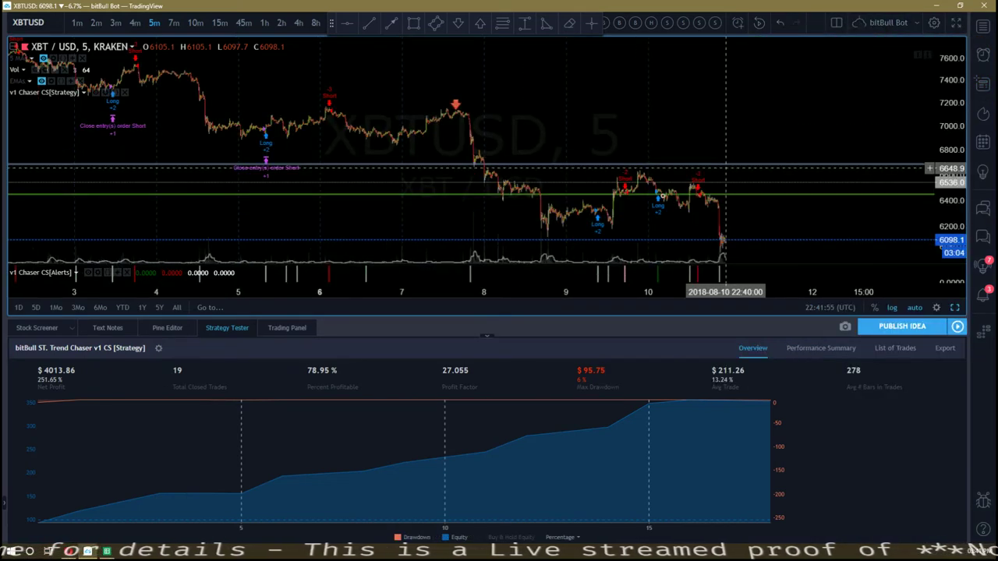
click(158, 349)
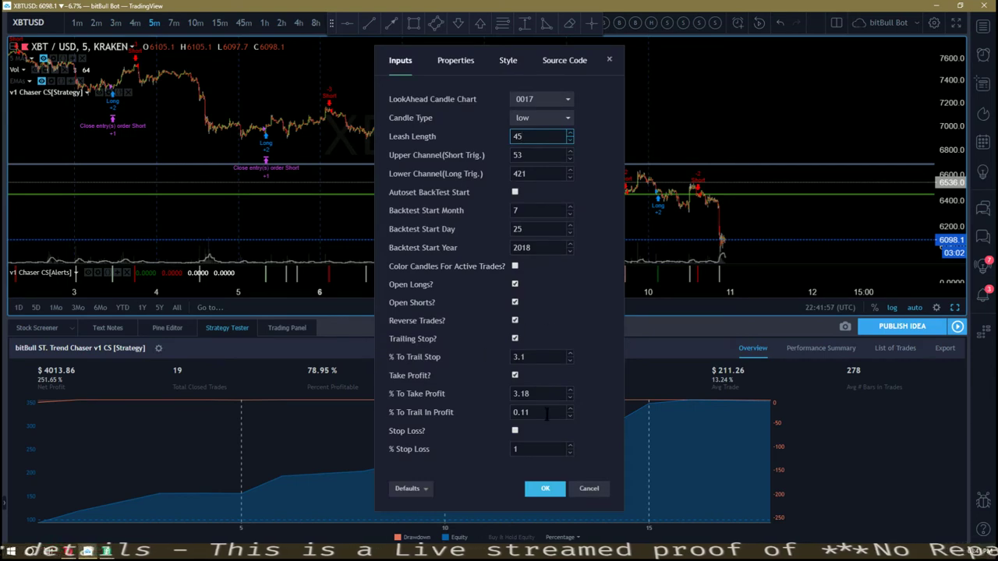
click(544, 488)
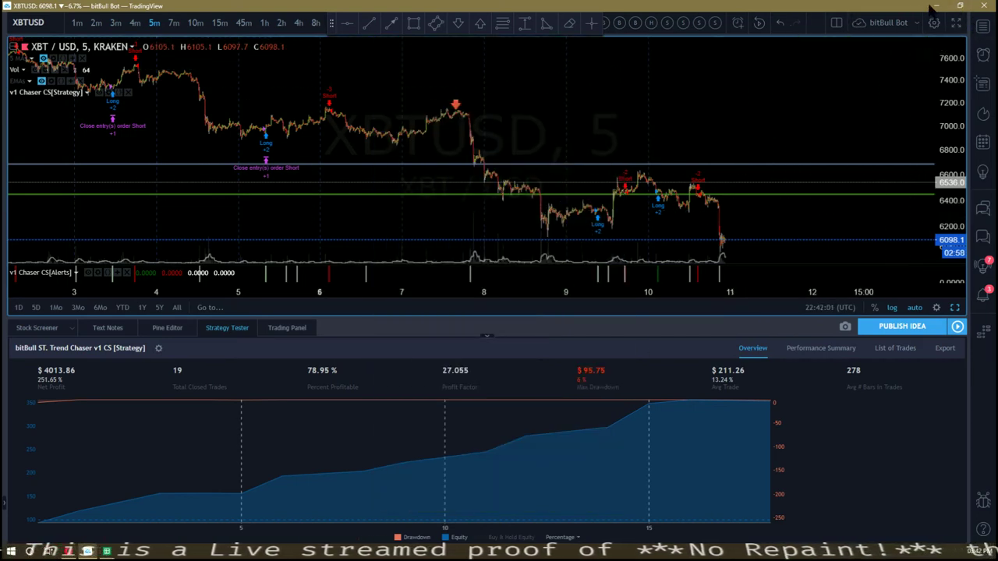
Step: Restore the chart window to its smaller size over BitMEX and enlarge the price chart area above the strategy tester
click(960, 6)
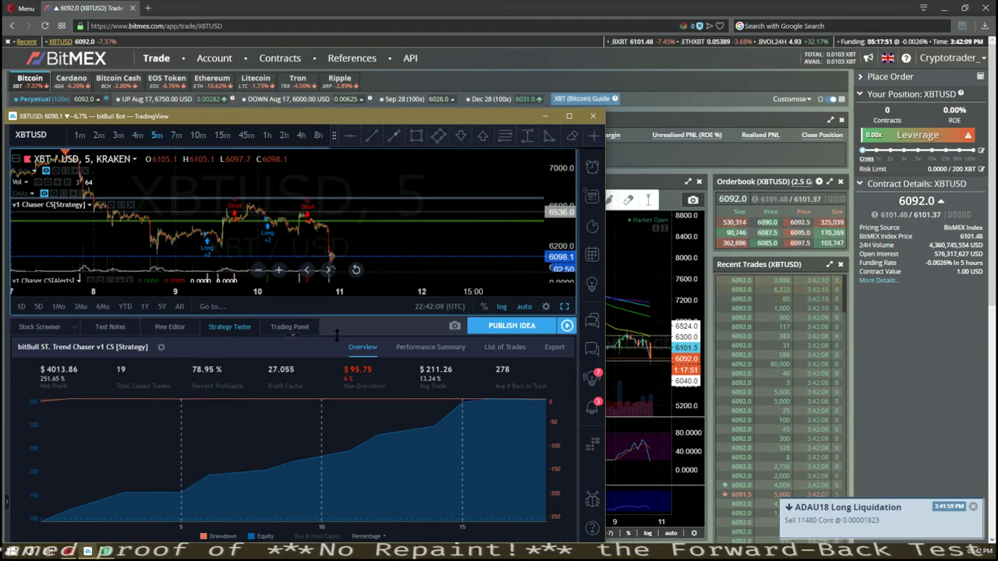
drag(330, 316, 324, 422)
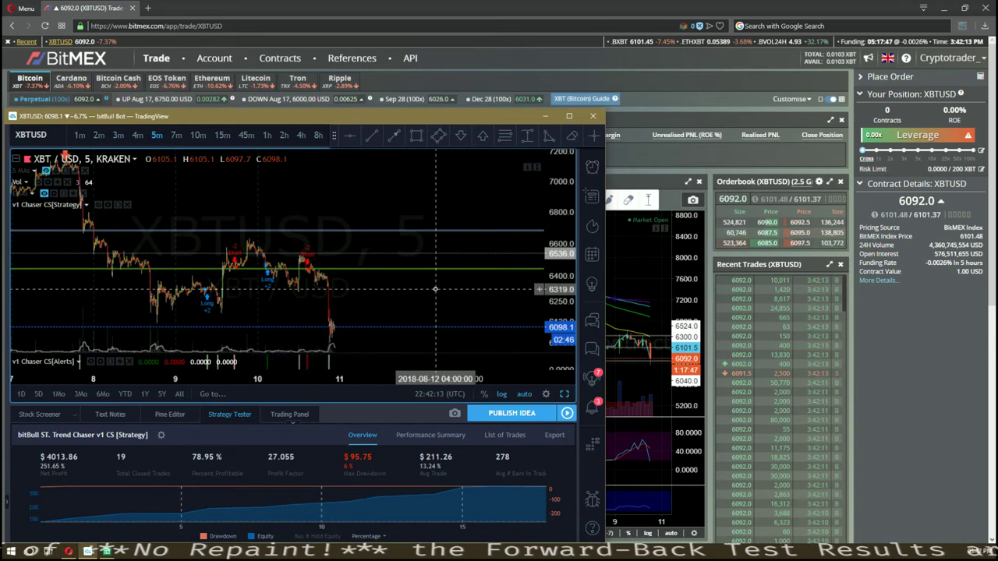
drag(406, 281, 473, 279)
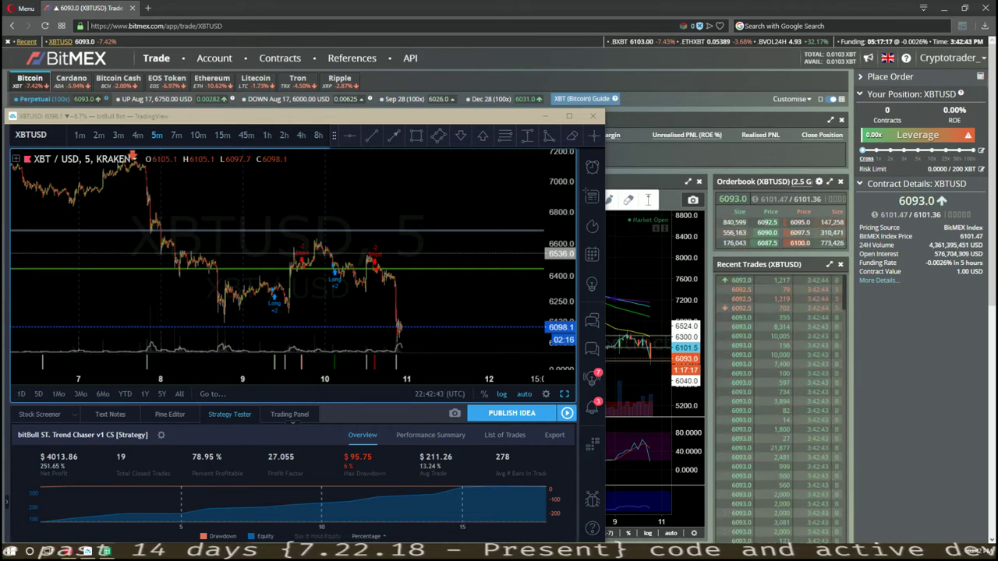
Step: Switch to the CoinMarketCap Cryptocurrency Converter Calculator and place its window over the chart and BitMEX page
key(alt+Tab)
drag(649, 177, 533, 165)
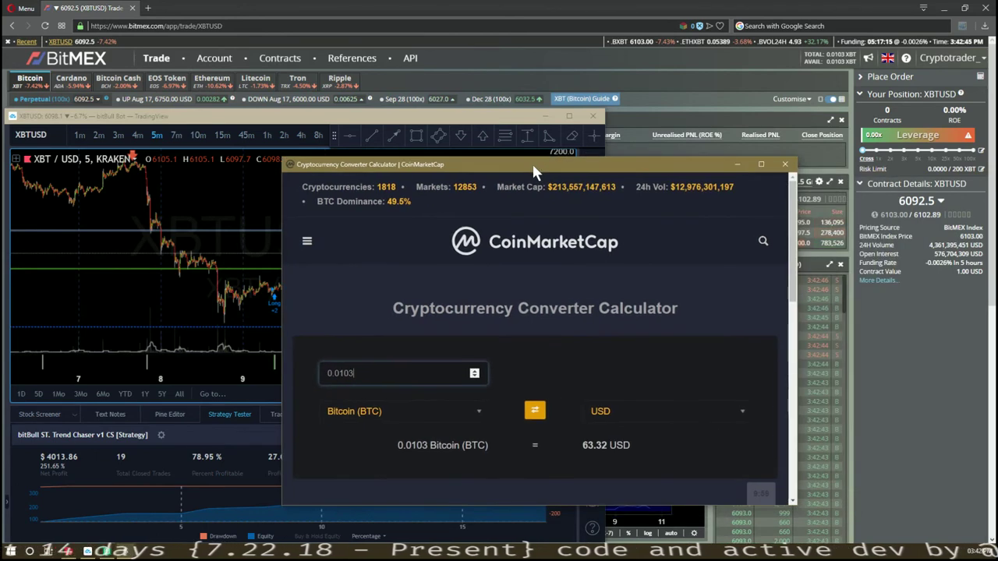
Step: Minimize the currency converter and examine the Long and Short signals on the XBTUSD chart from 4 to 10 August
click(738, 166)
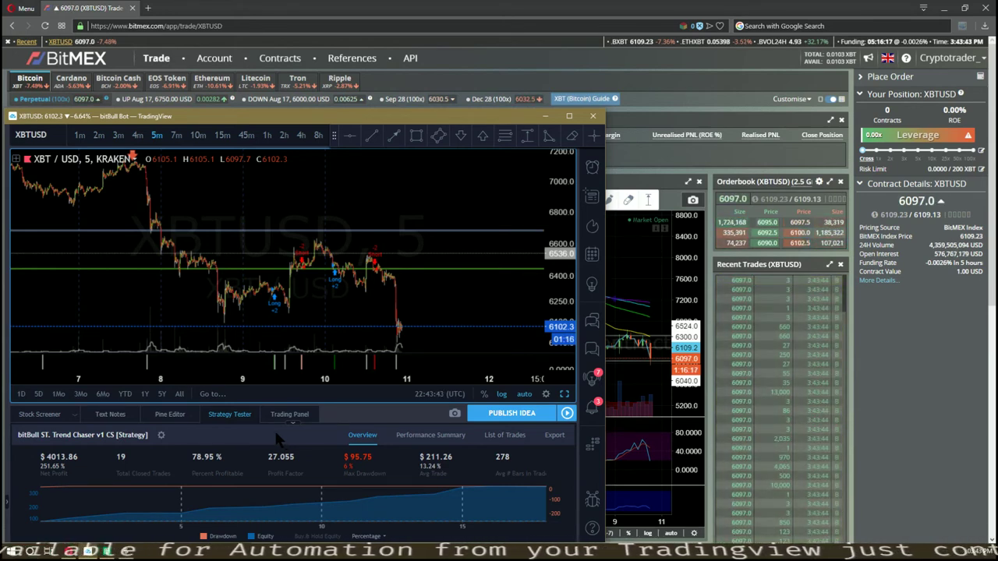
drag(208, 295, 423, 222)
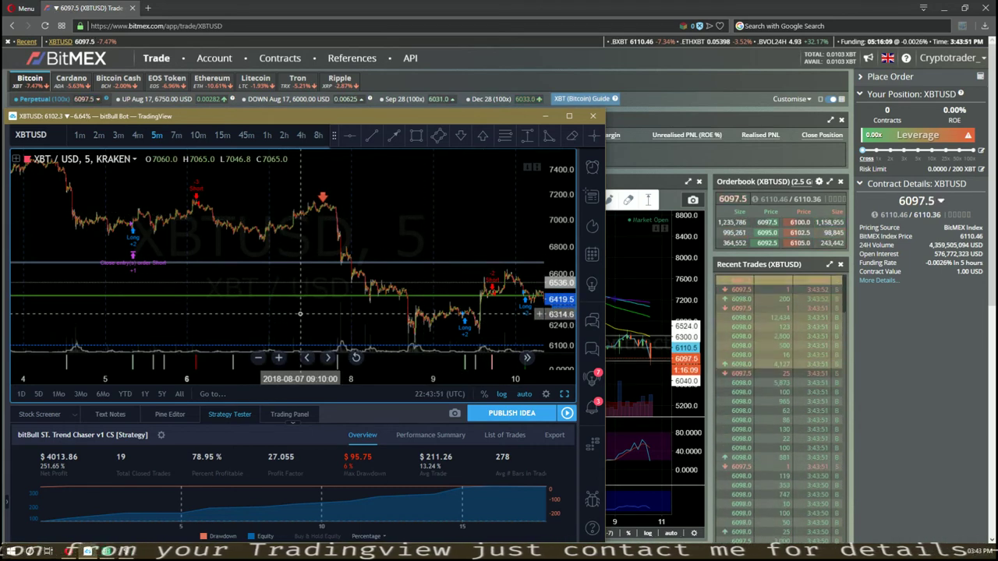
drag(300, 314, 226, 258)
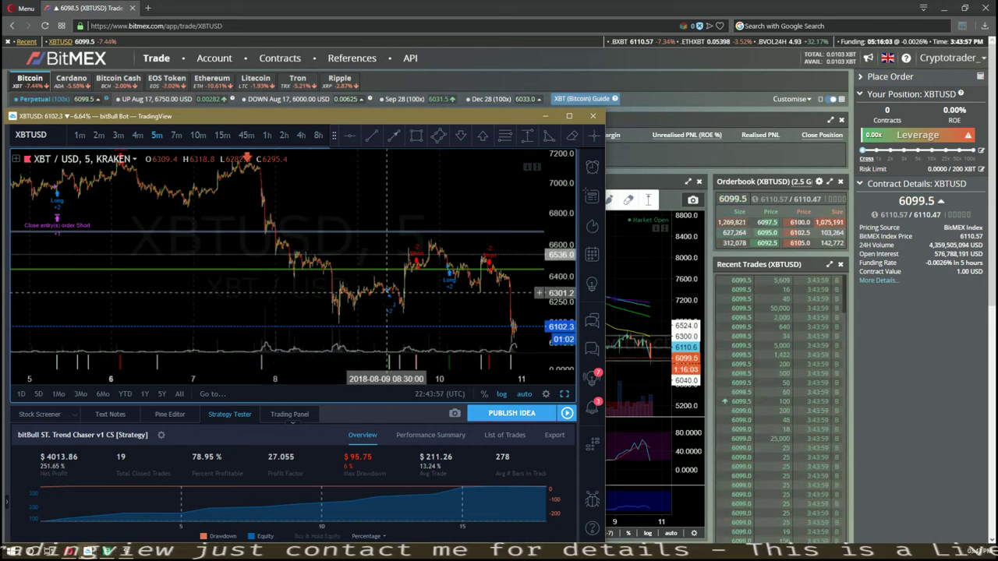
drag(460, 294, 339, 297)
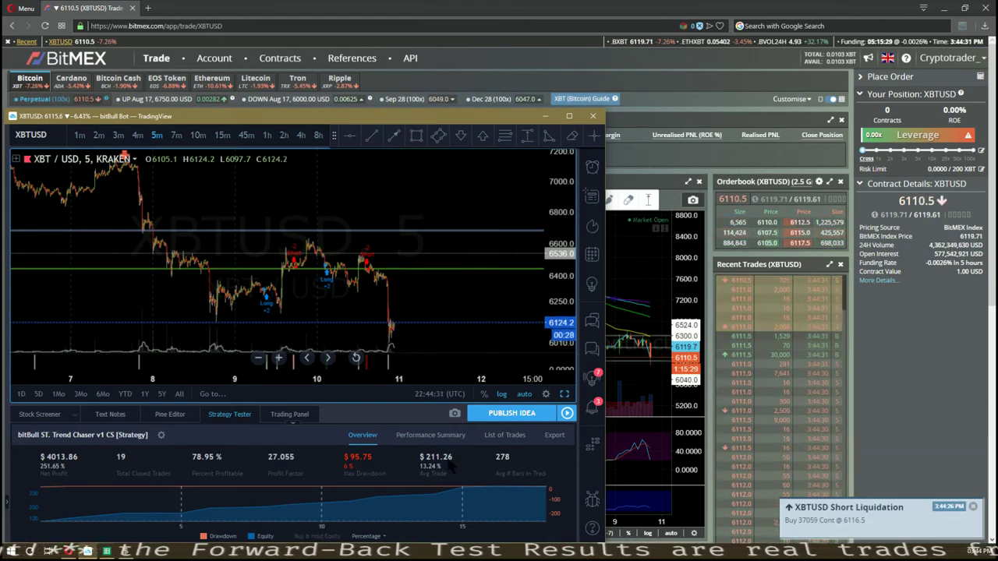
scroll(359, 296, up, 3)
drag(287, 280, 427, 290)
scroll(428, 290, up, 2)
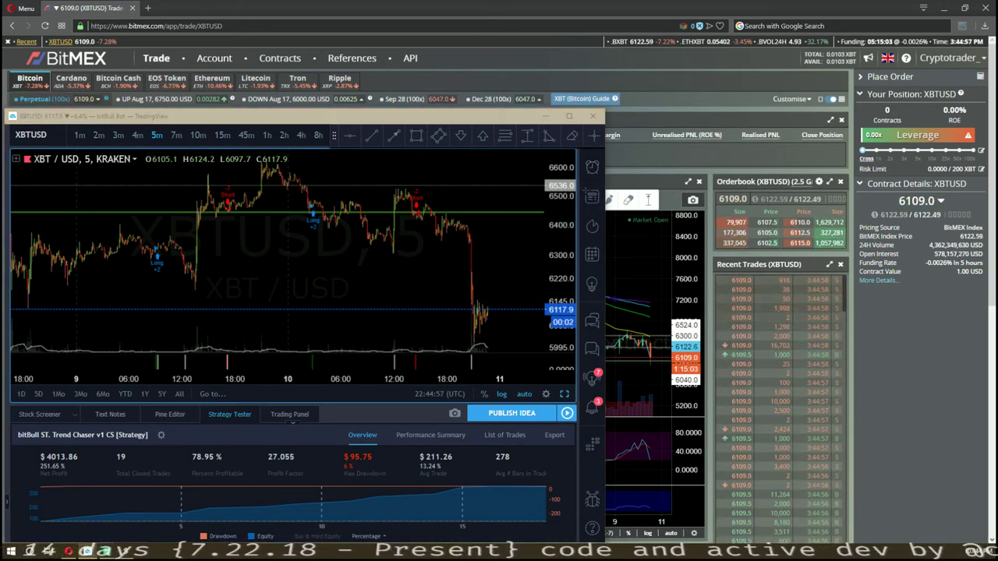
Step: Show the alerts list and review the Master,Chaser Long and Short percentages in the bitBull Position Size Calculator in Google Sheets
click(592, 169)
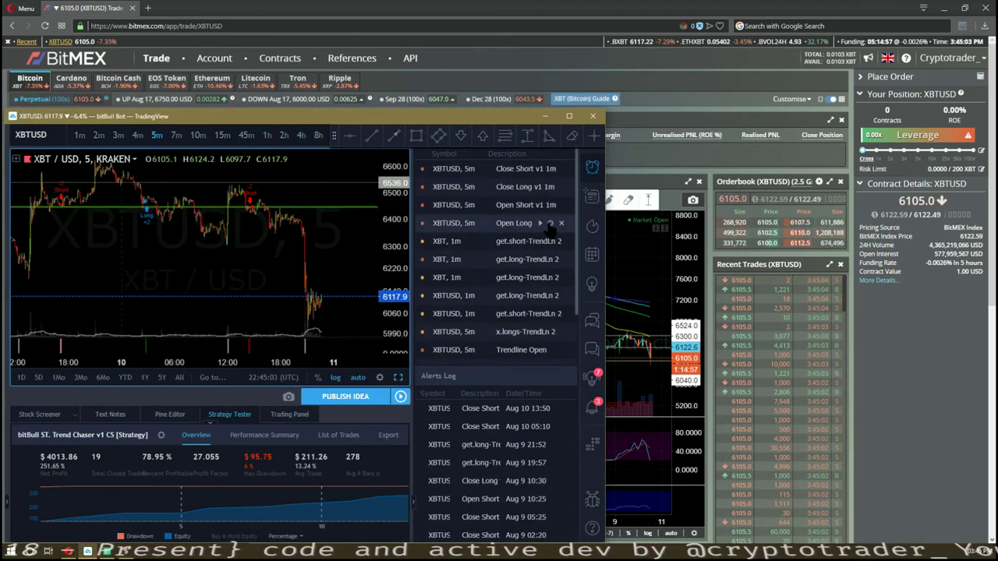
mouse_move(524, 225)
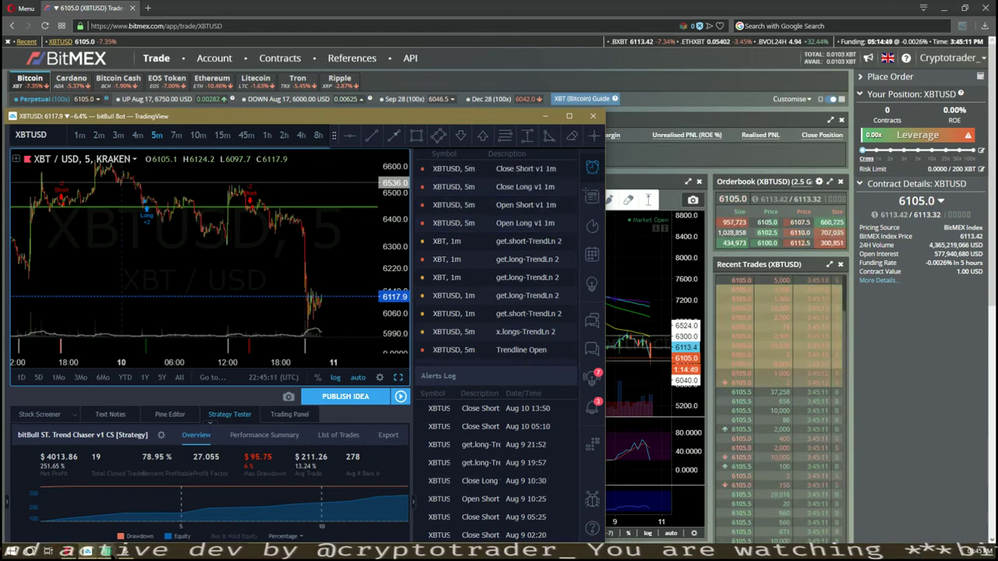
click(109, 551)
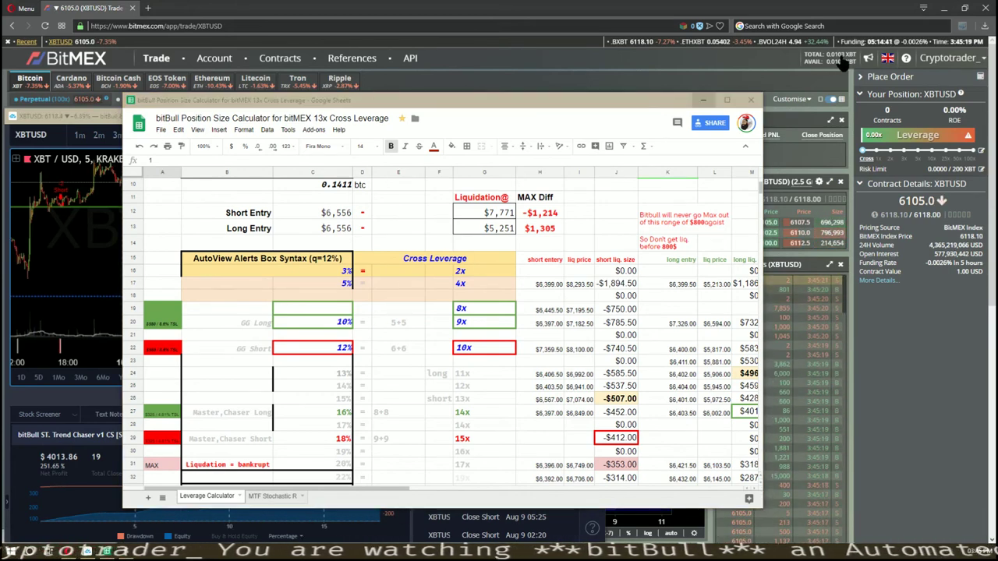
click(401, 99)
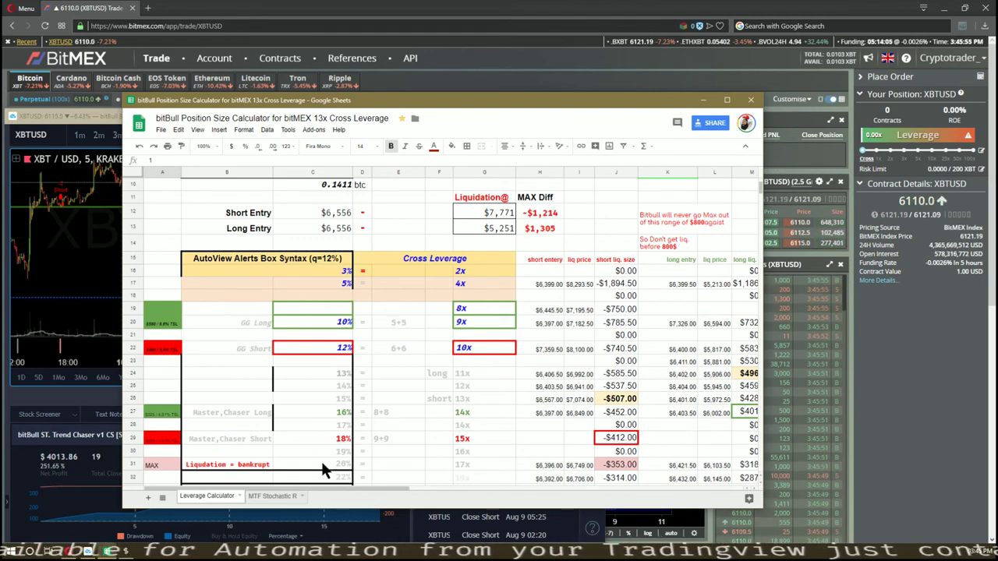
scroll(326, 459, down, 2)
scroll(333, 457, down, 2)
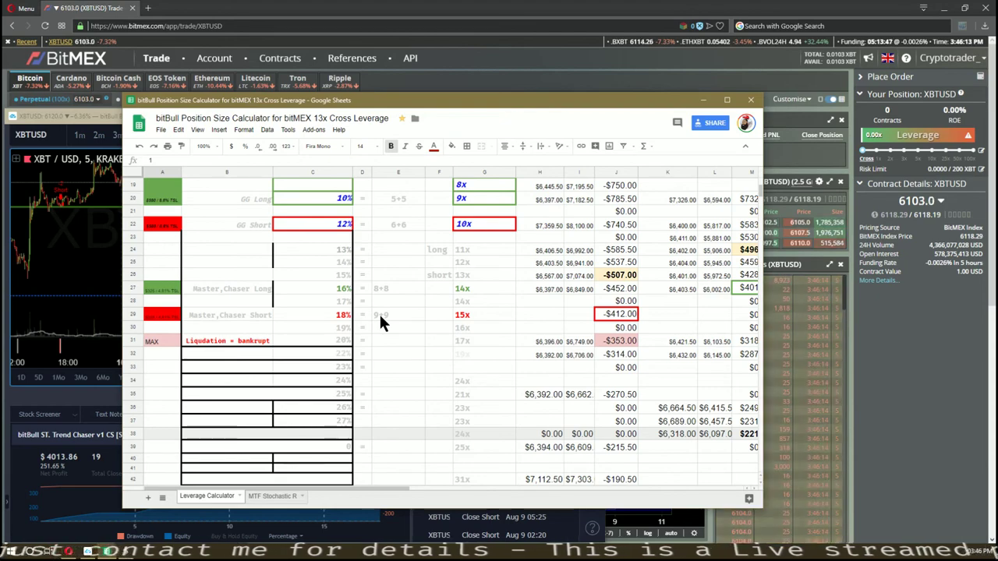
click(704, 101)
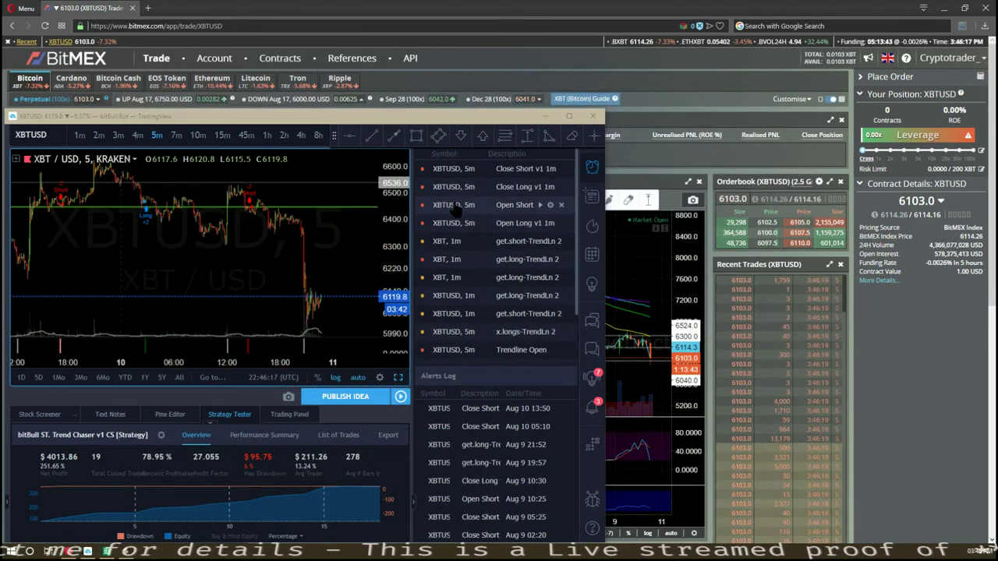
Step: Set the order quantity in the Open Short v1 alert's message to q=9% and save the alert
click(550, 204)
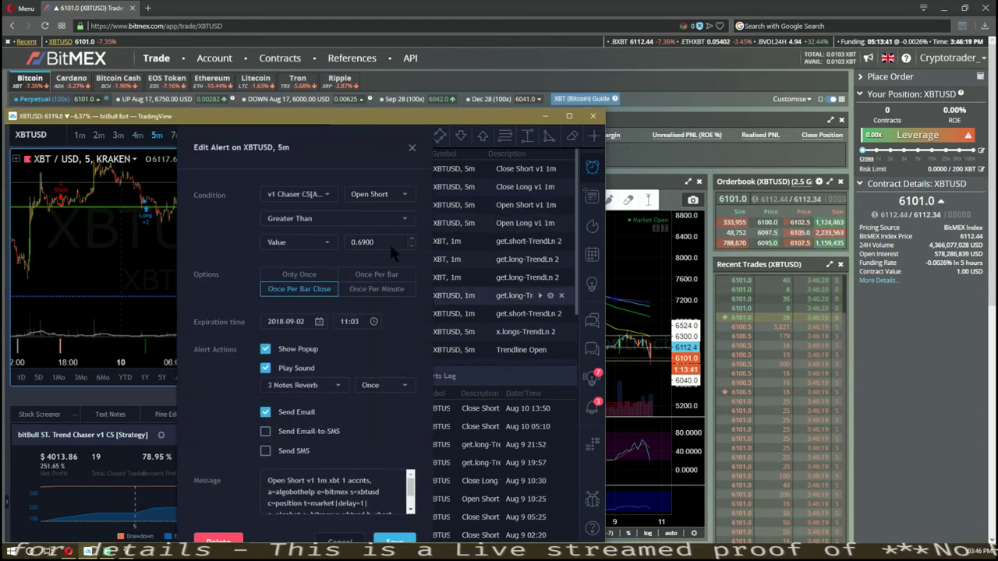
scroll(367, 499, down, 2)
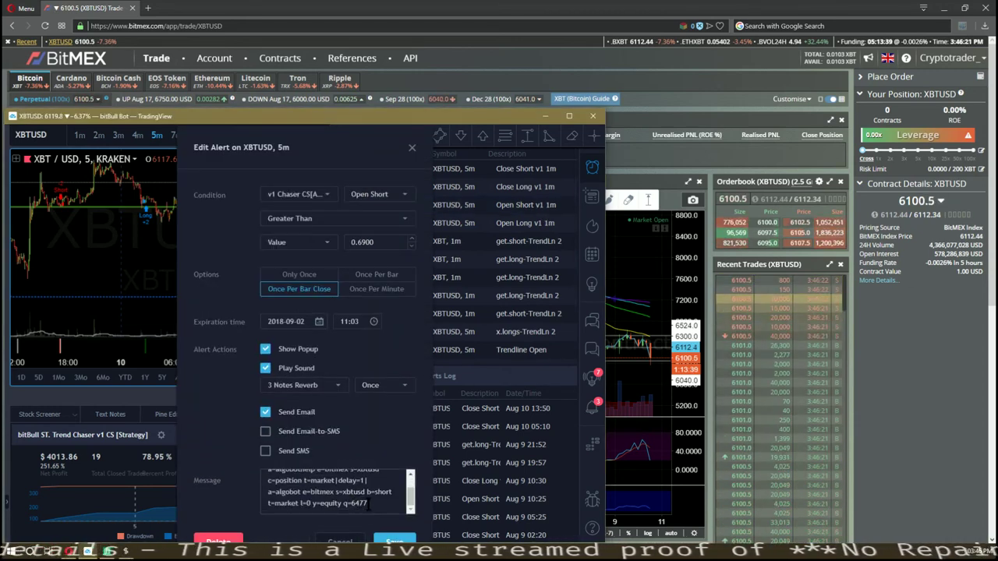
click(367, 503)
key(BackSpace)
key(BackSpace)
key(BackSpace)
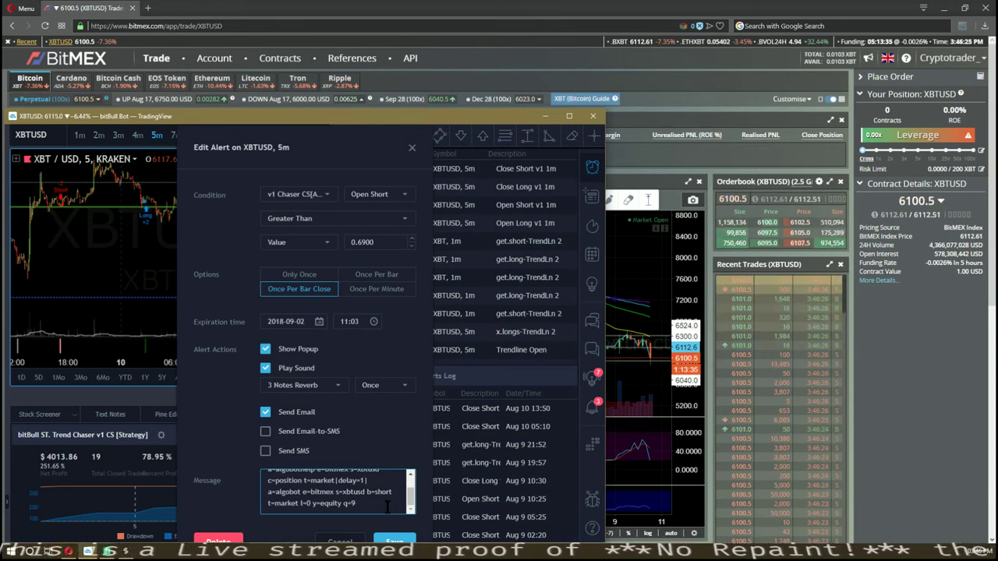
text(9%)
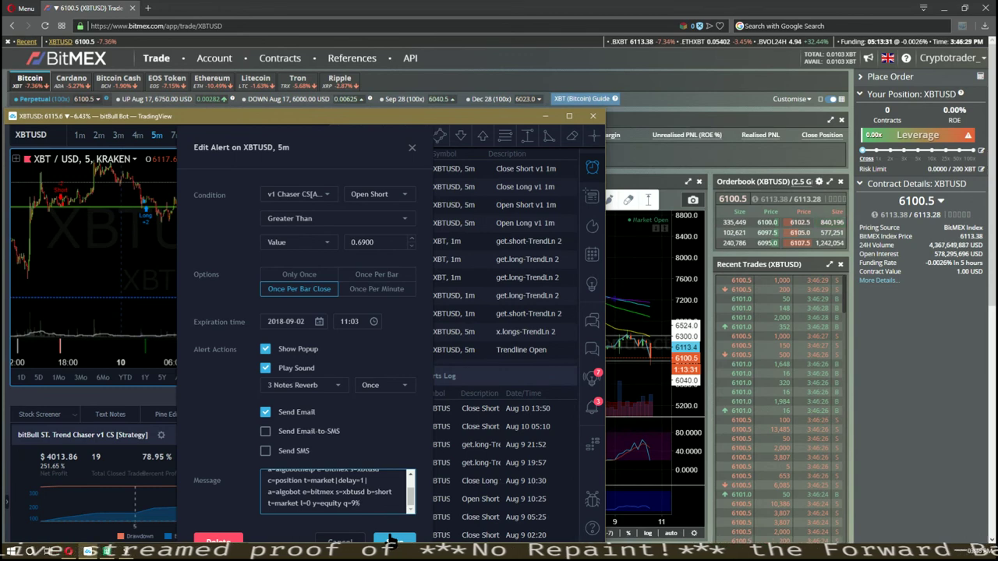
click(391, 539)
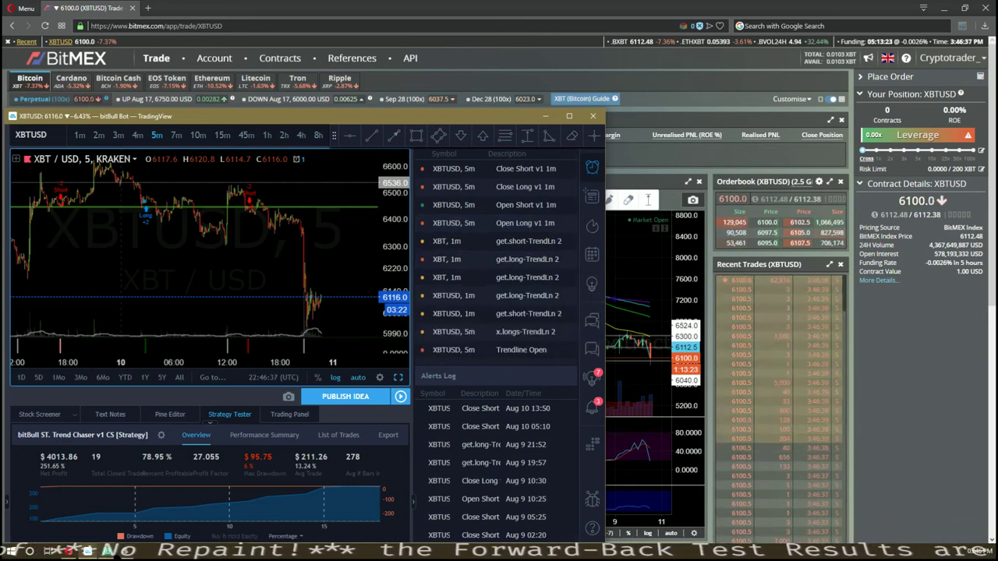
Step: Check the Master,Chaser Long row in the calculator and set the quantity in the Open Long v1 alert's message to q=8%
key(alt+Tab)
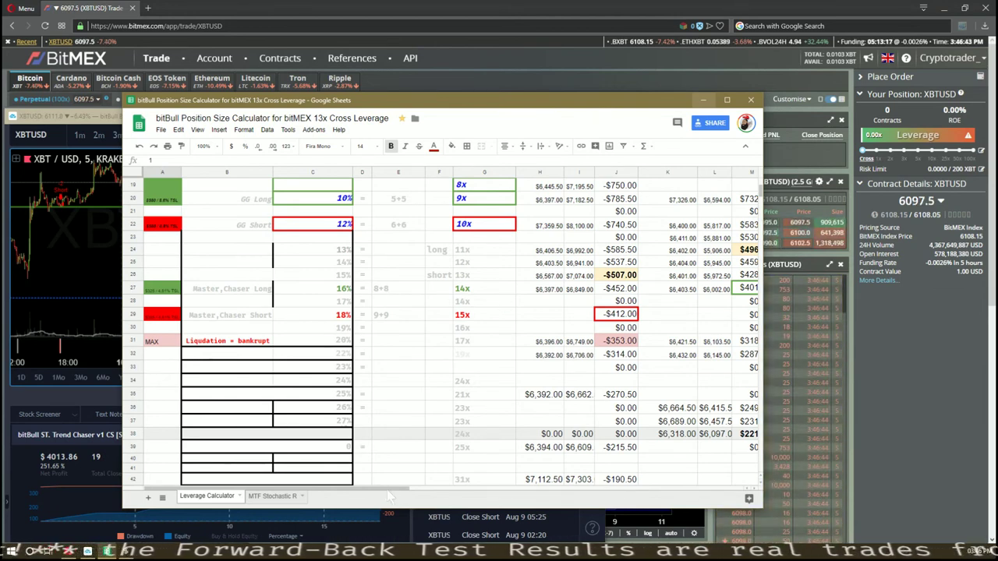
scroll(385, 482, right, 2)
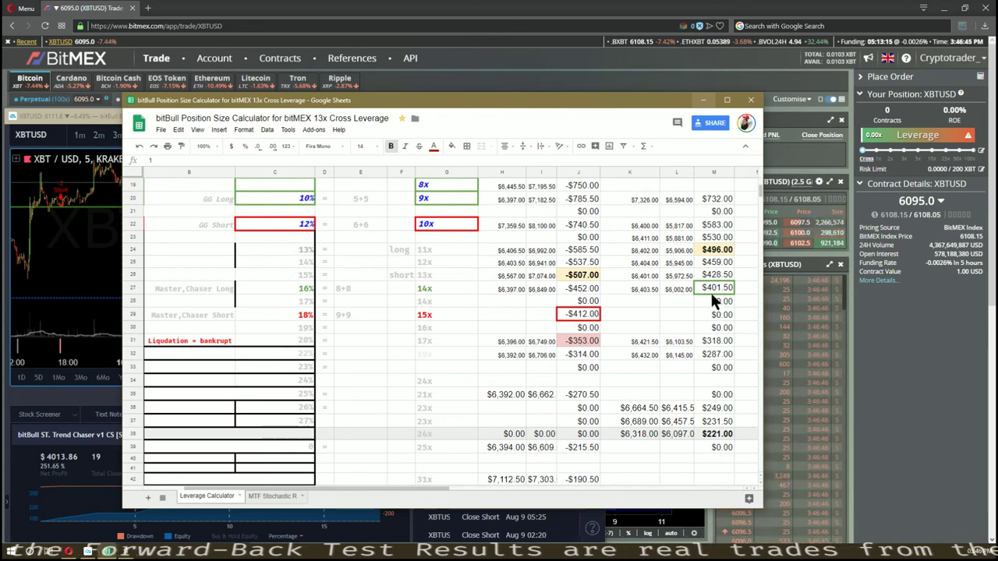
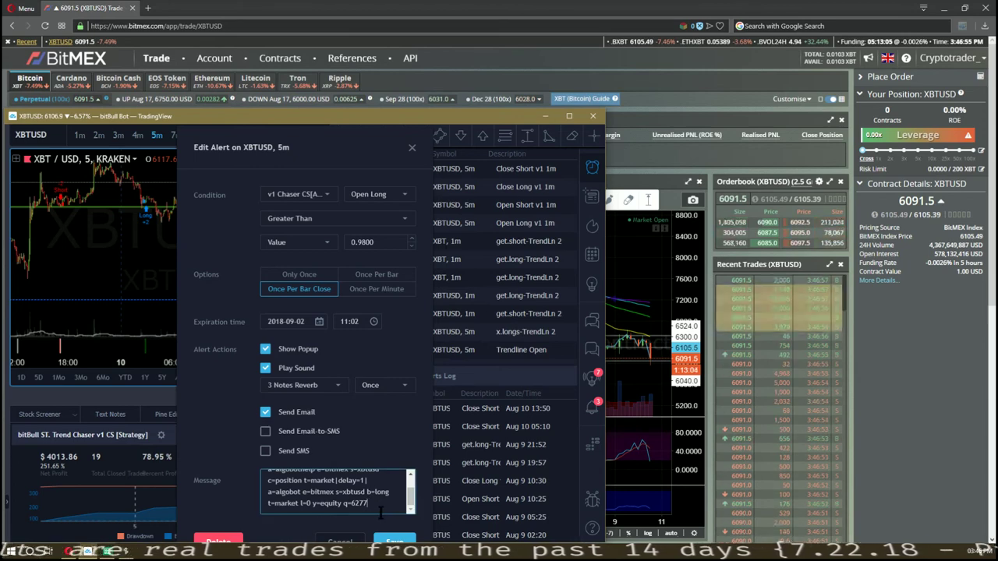
key(BackSpace)
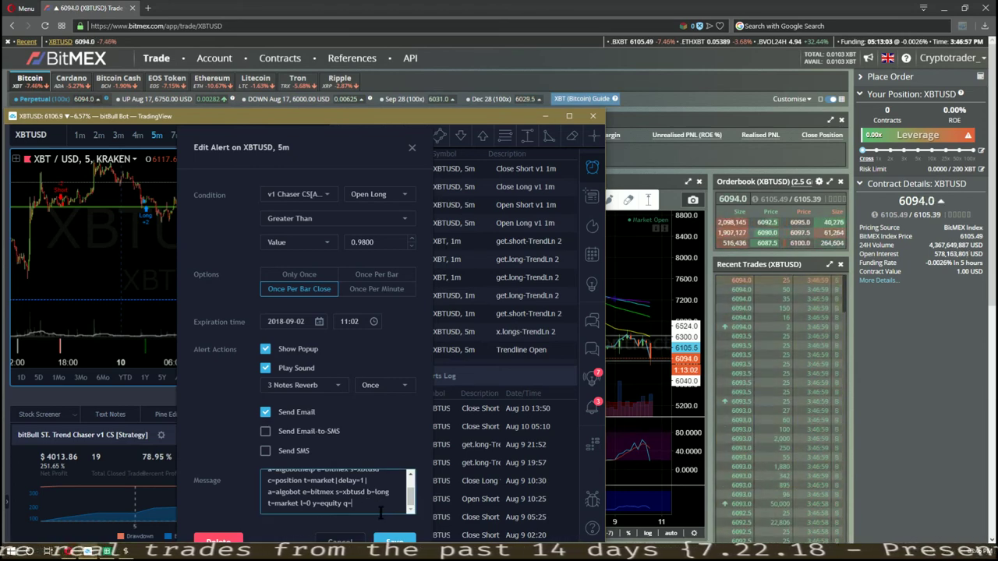
text(8)
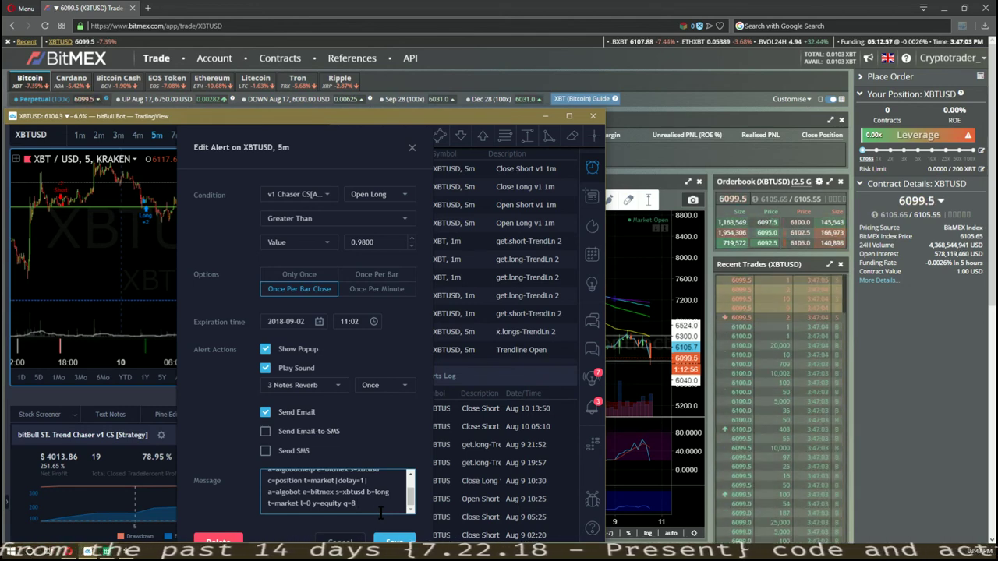
text(%)
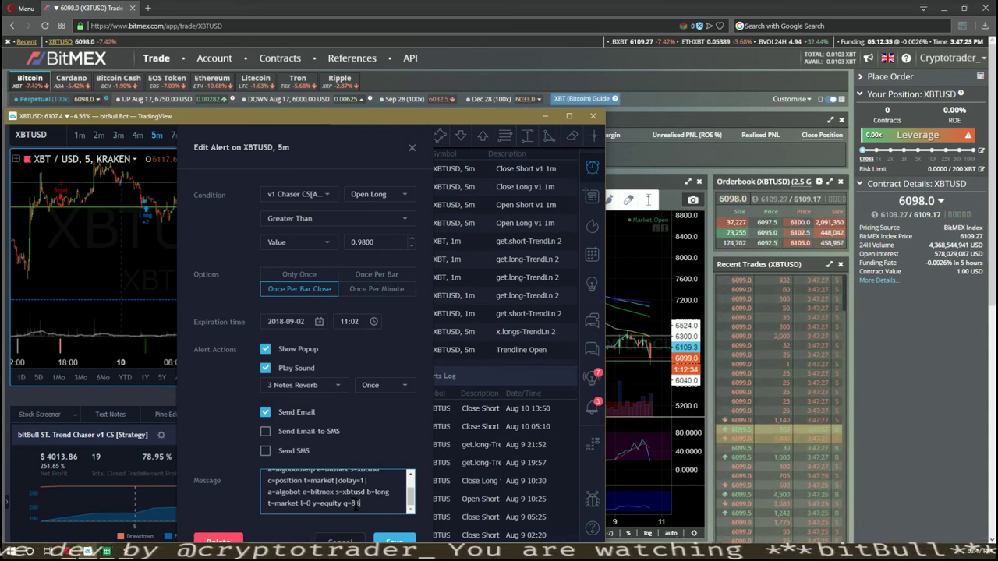
text(%)
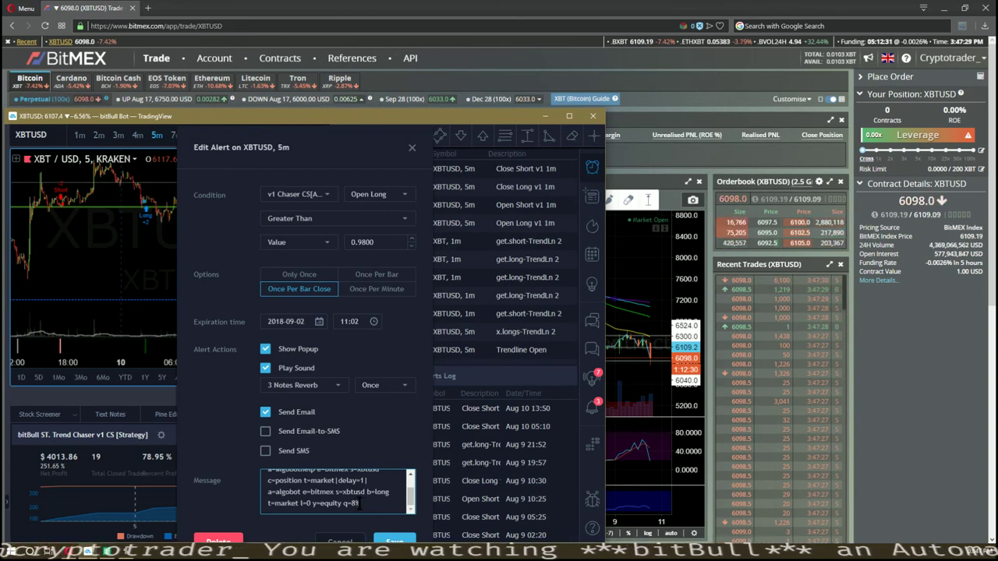
Step: Check the 8+8 and 9+9 splits for Master,Chaser Long and Short in the calculator and return to the alert being edited
click(112, 552)
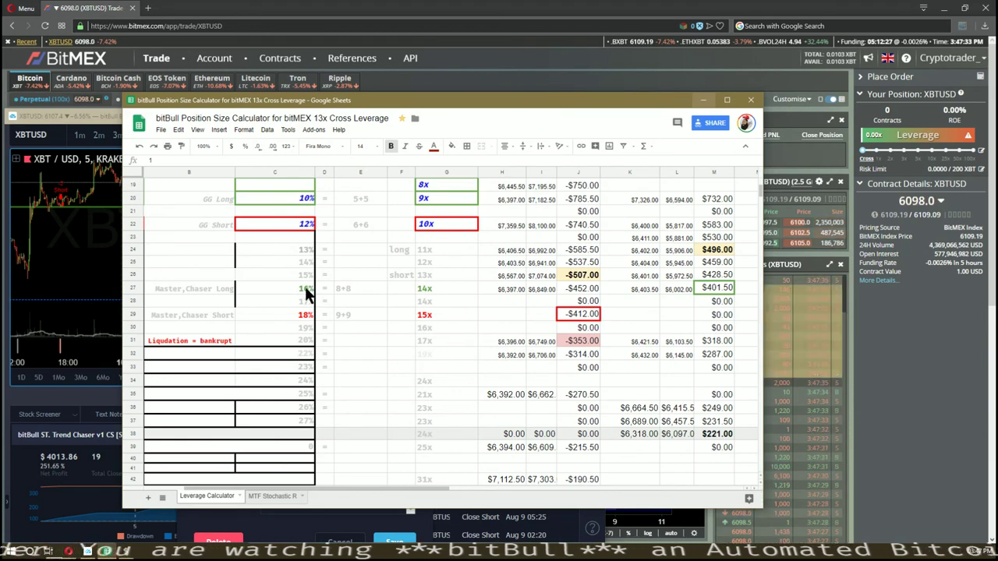
click(347, 290)
double_click(345, 285)
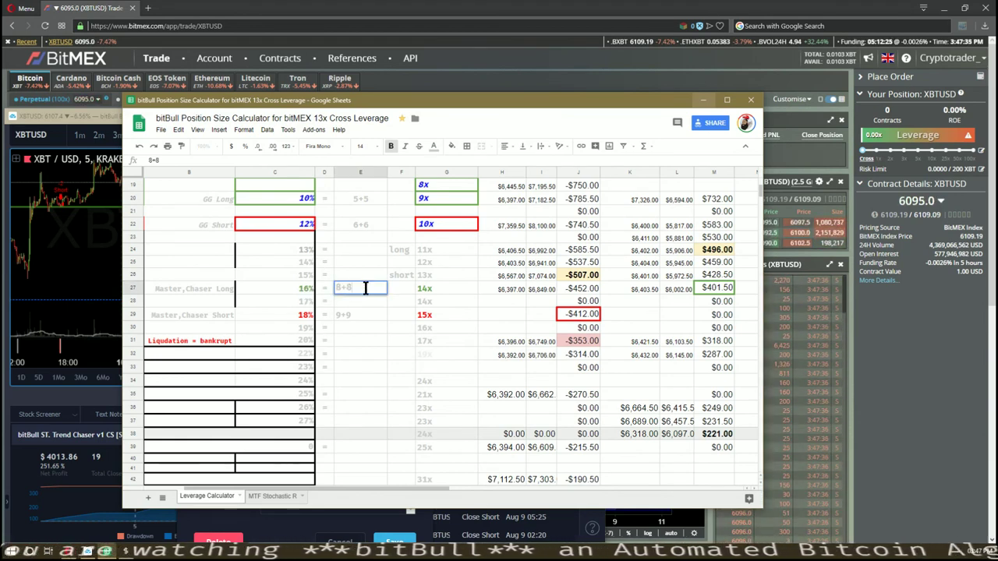
drag(366, 287, 320, 290)
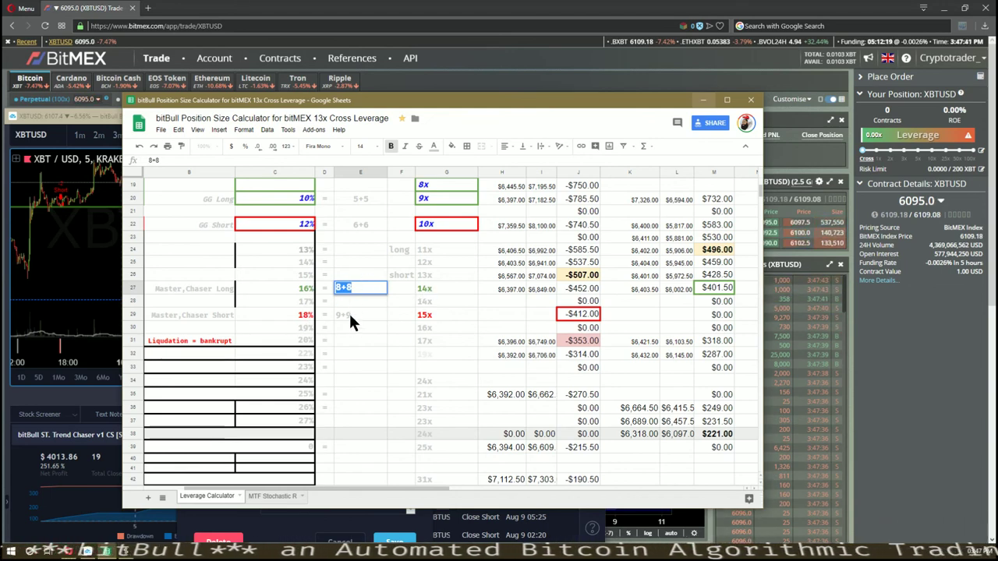
click(349, 314)
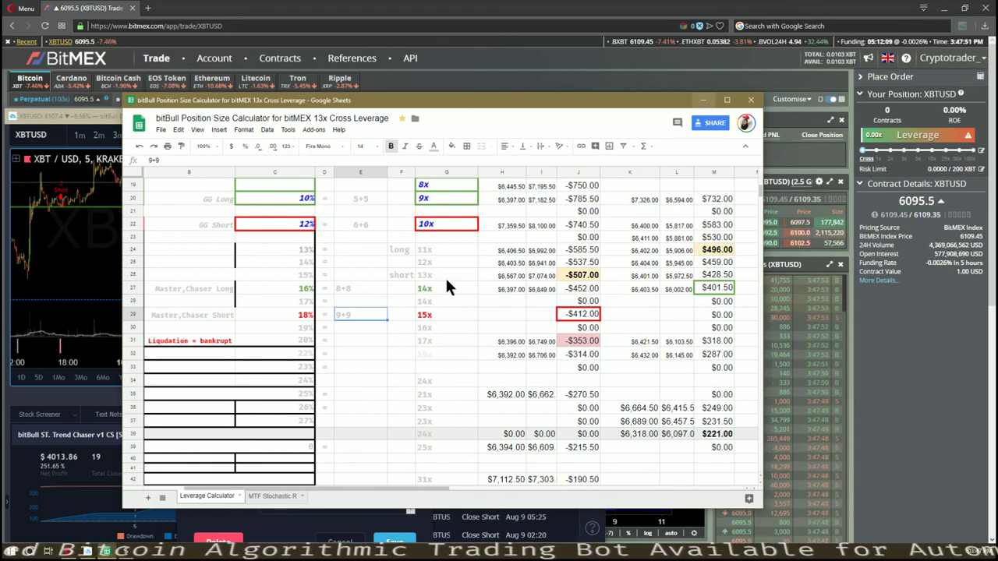
click(702, 100)
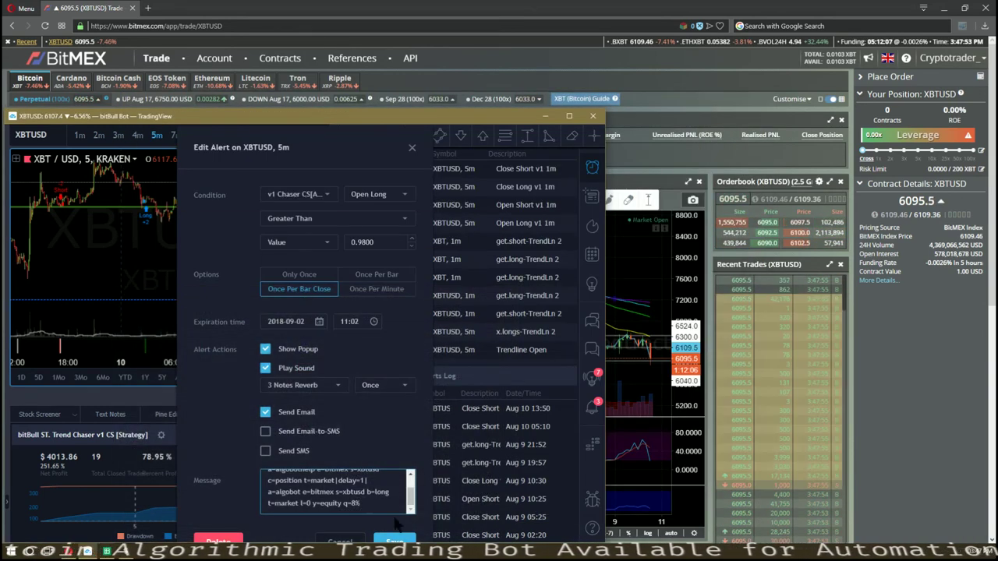
Step: Save the Open Long v1 alert and hide the alerts list to widen the chart
key(Escape)
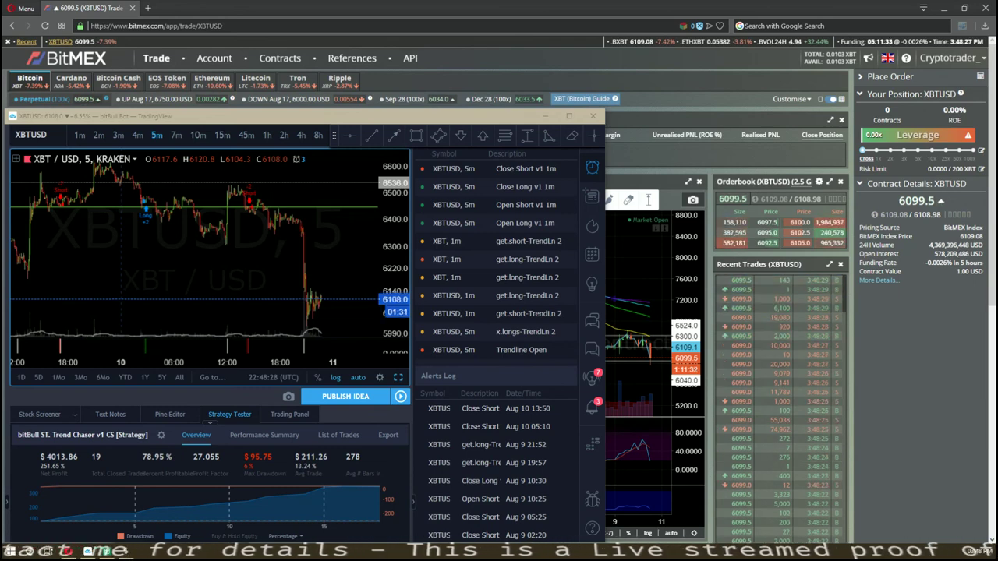
mouse_move(546, 199)
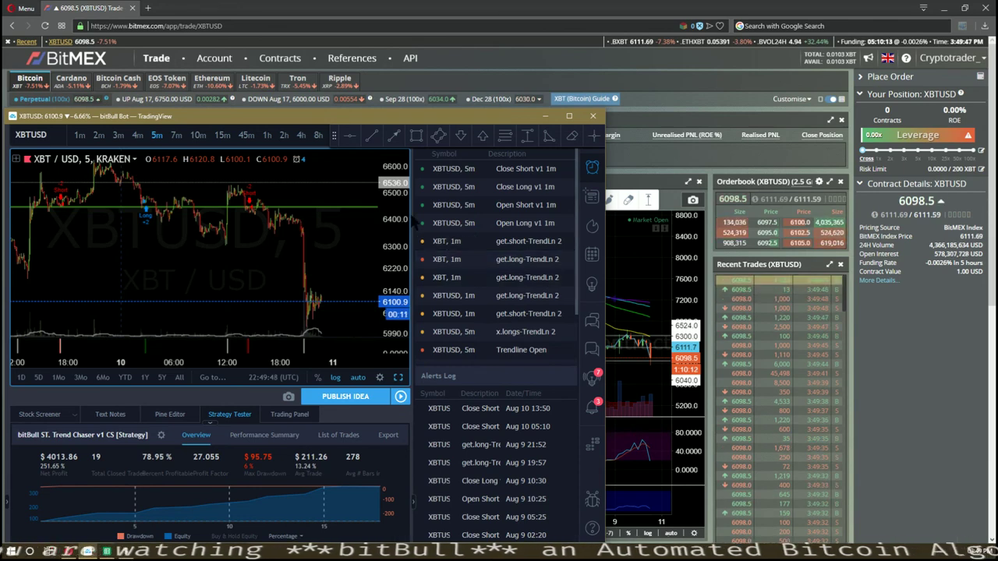
click(592, 168)
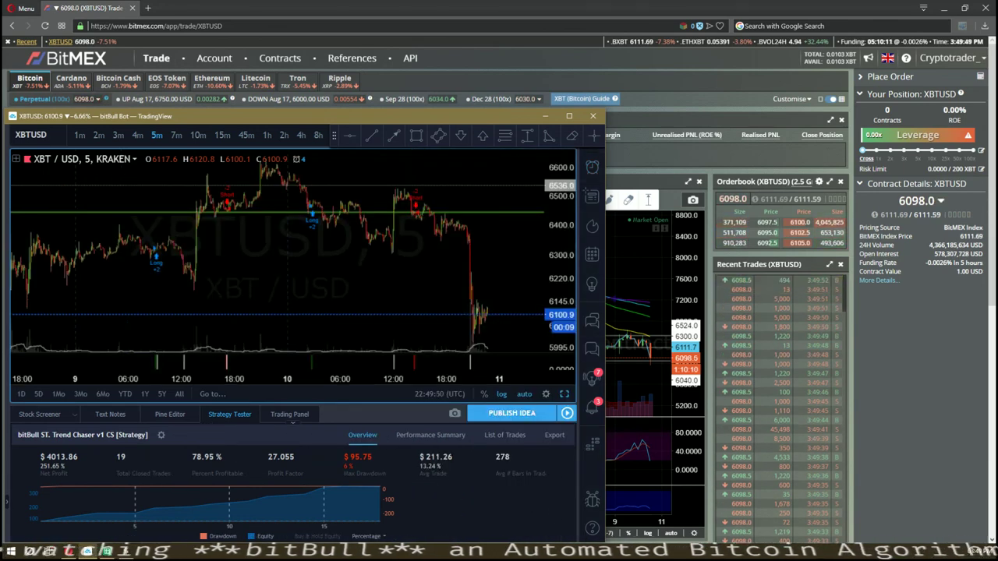